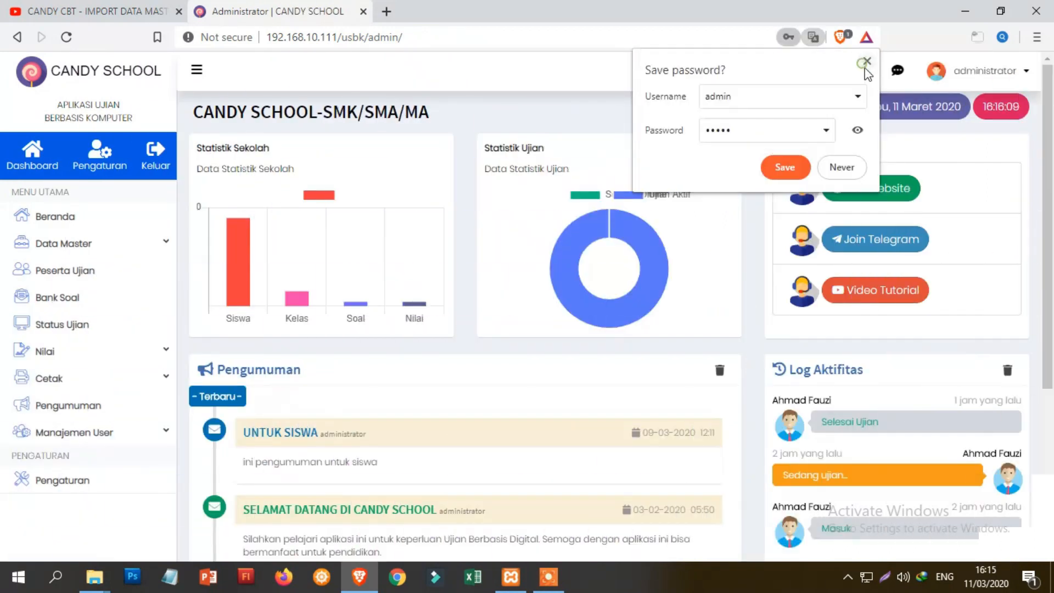
Dismiss the save-password prompt and open the Peserta Ujian list to view the exam participants
left_click(866, 62)
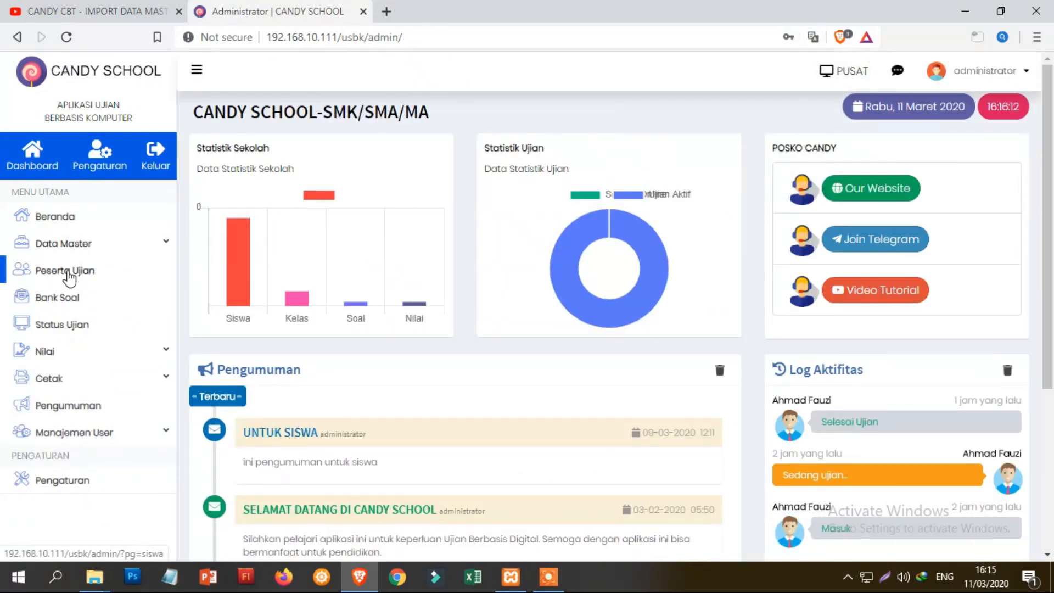
left_click(87, 247)
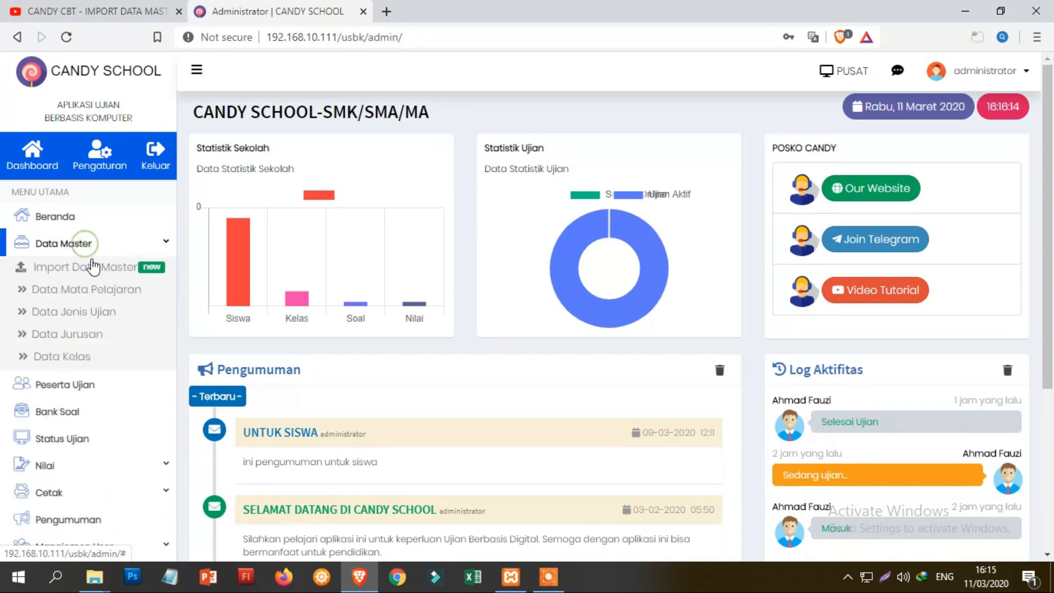
left_click(71, 472)
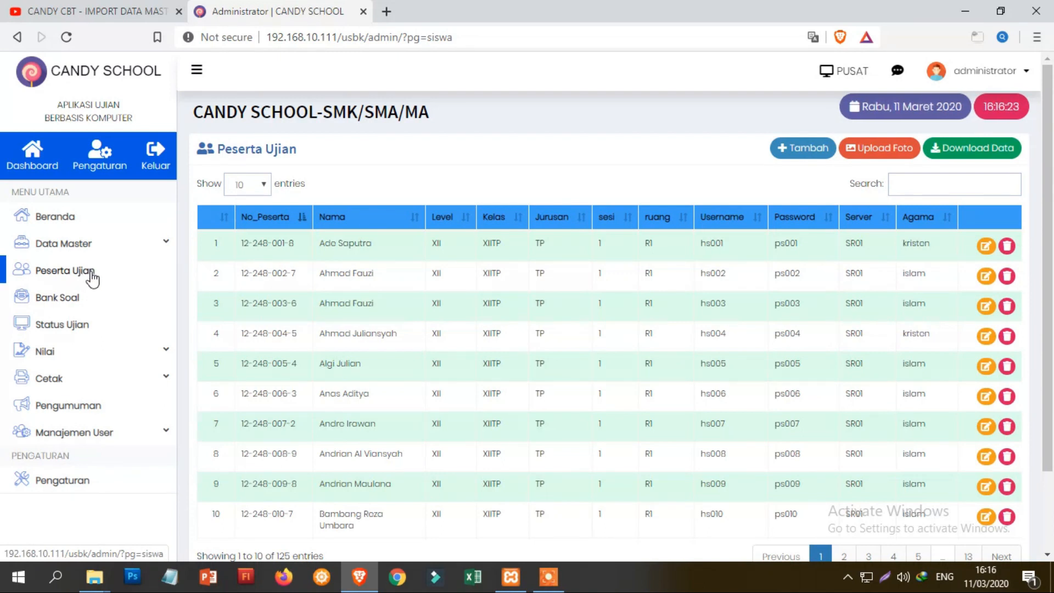
left_click(78, 302)
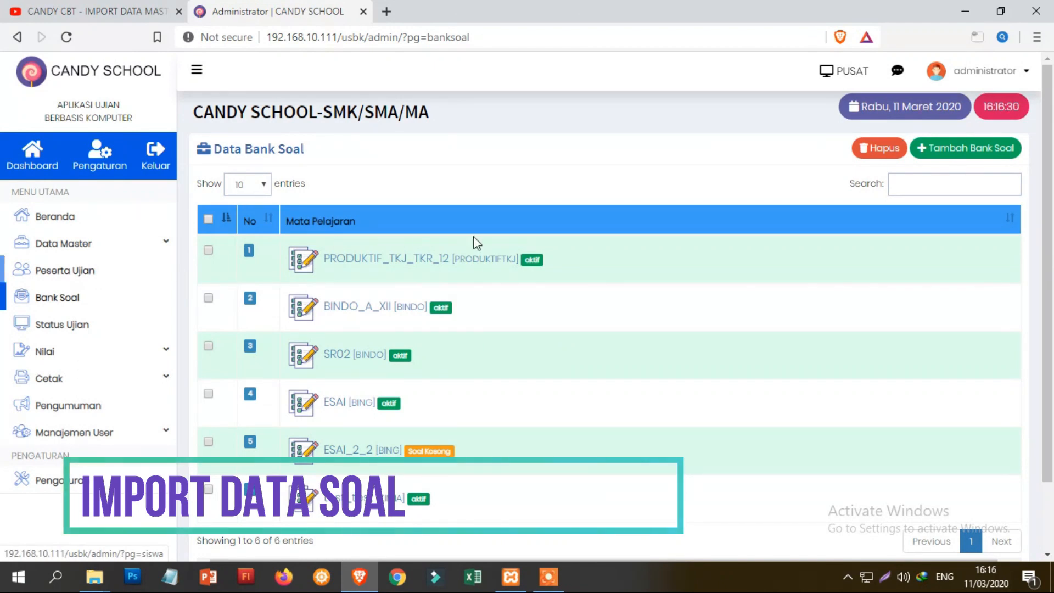
left_click(957, 149)
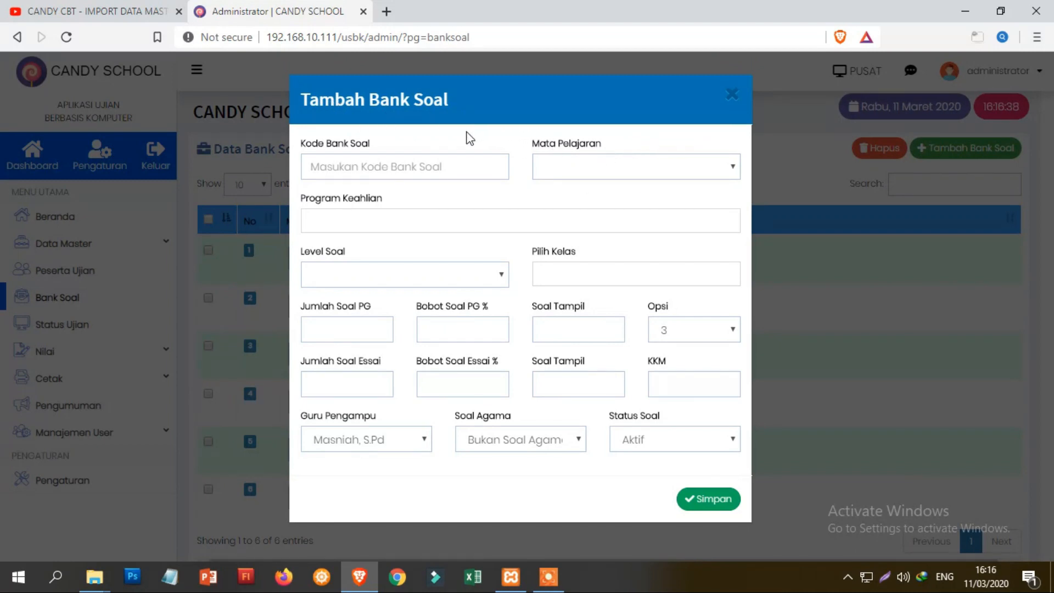
left_click(352, 166)
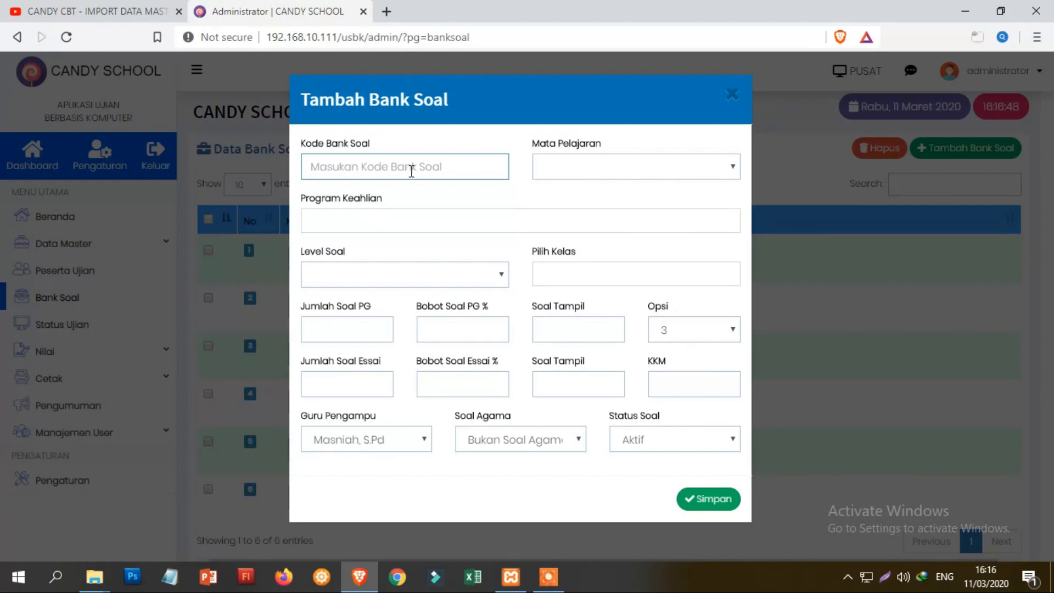
left_click(599, 166)
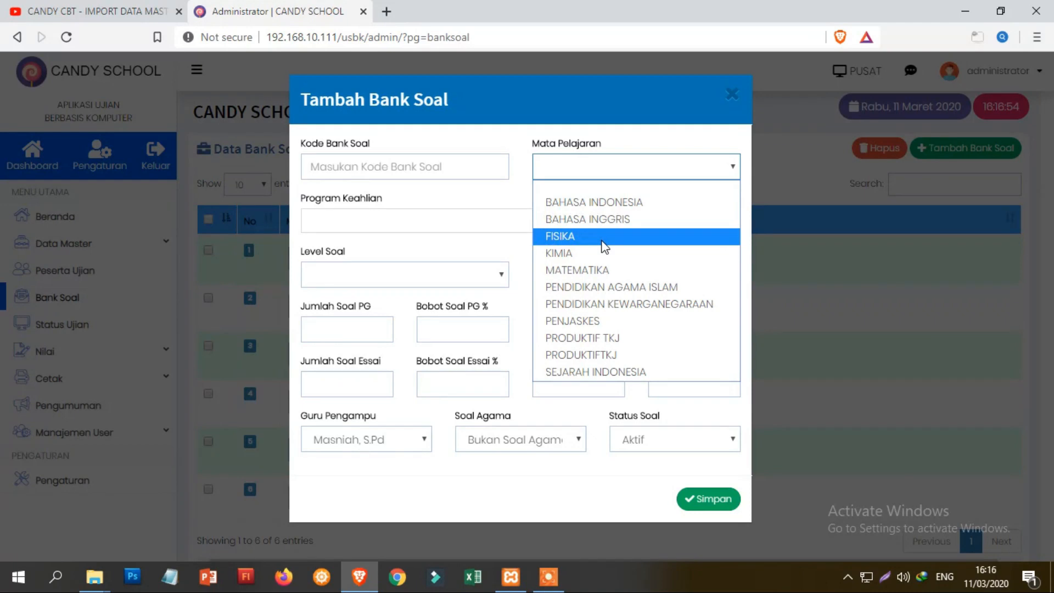
left_click(716, 107)
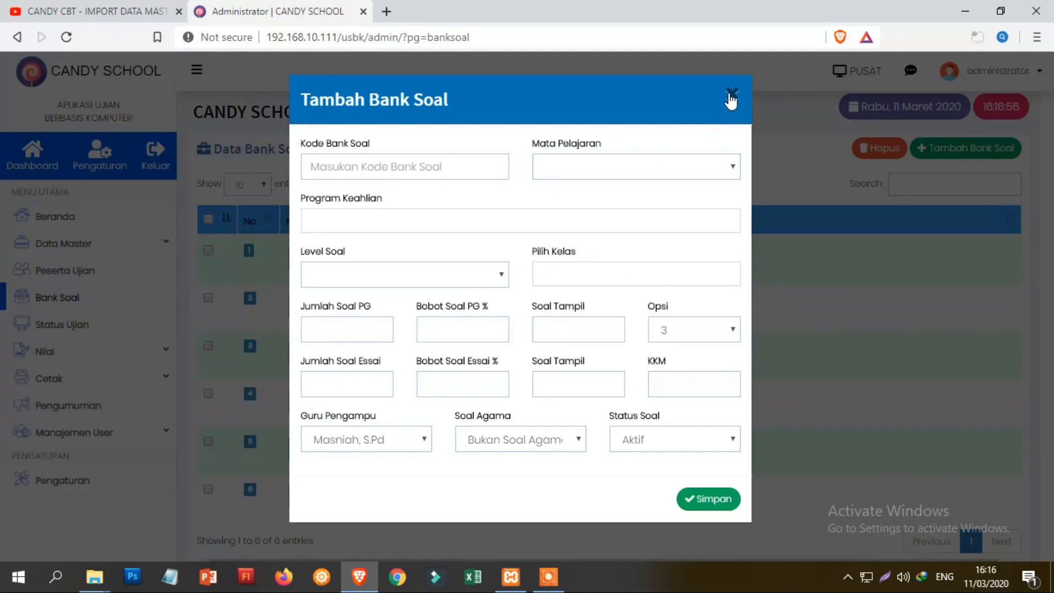
left_click(730, 94)
Open the Data Mata Pelajaran list in the master data to check the available subjects
left_click(55, 243)
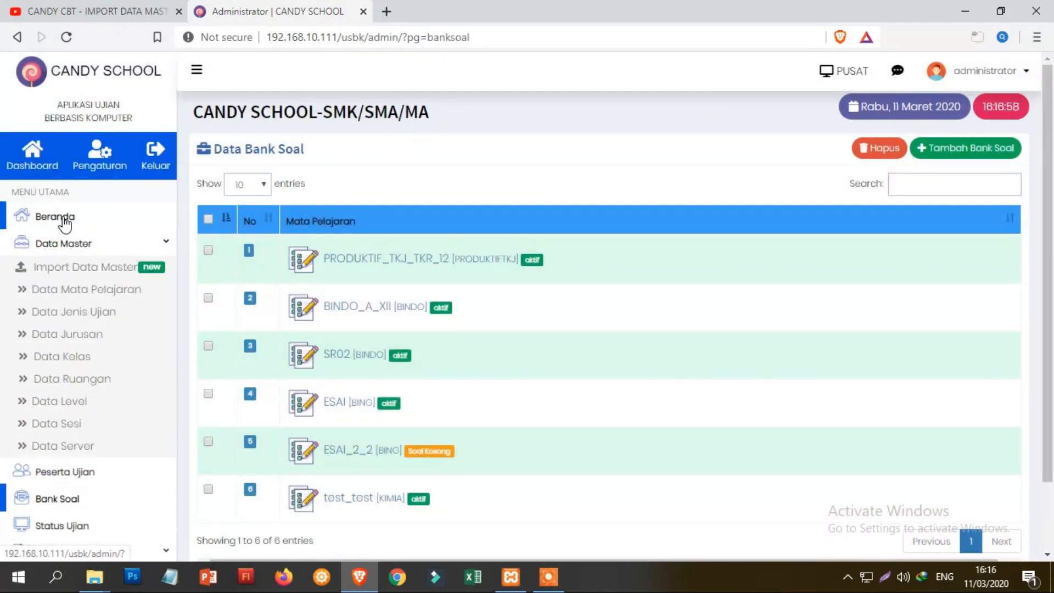
left_click(81, 289)
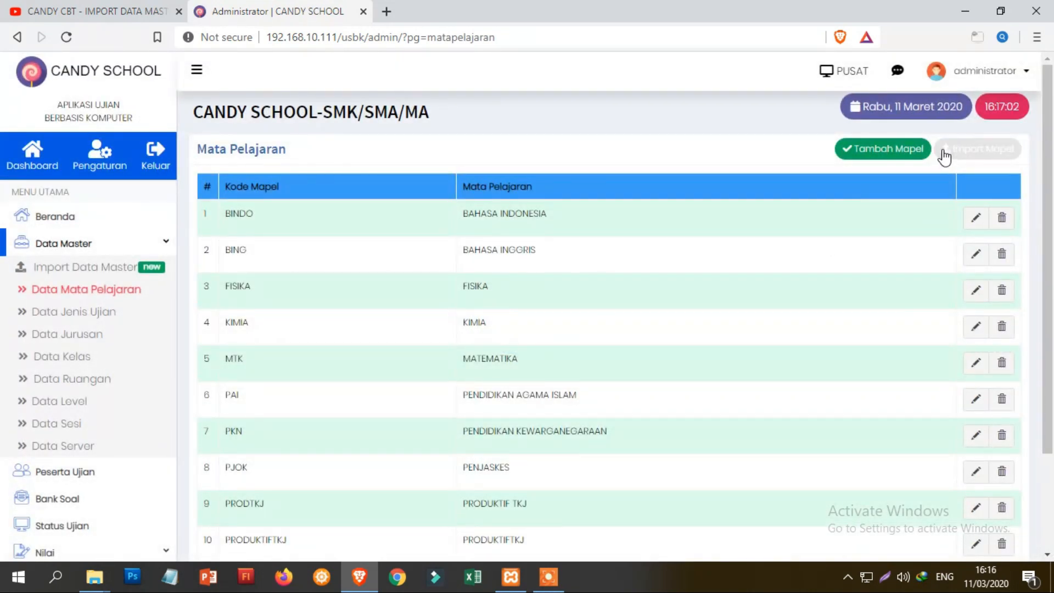
Start a new question bank in Bank Soal and set its Mata Pelajaran to BAHASA INDONESIA
left_click(75, 498)
left_click(965, 149)
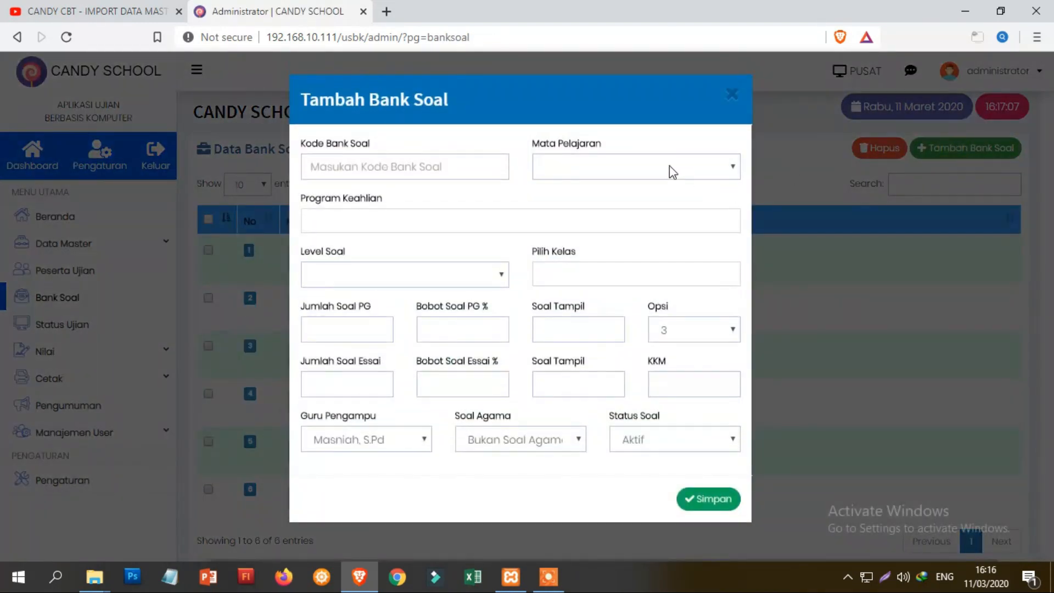
left_click(667, 166)
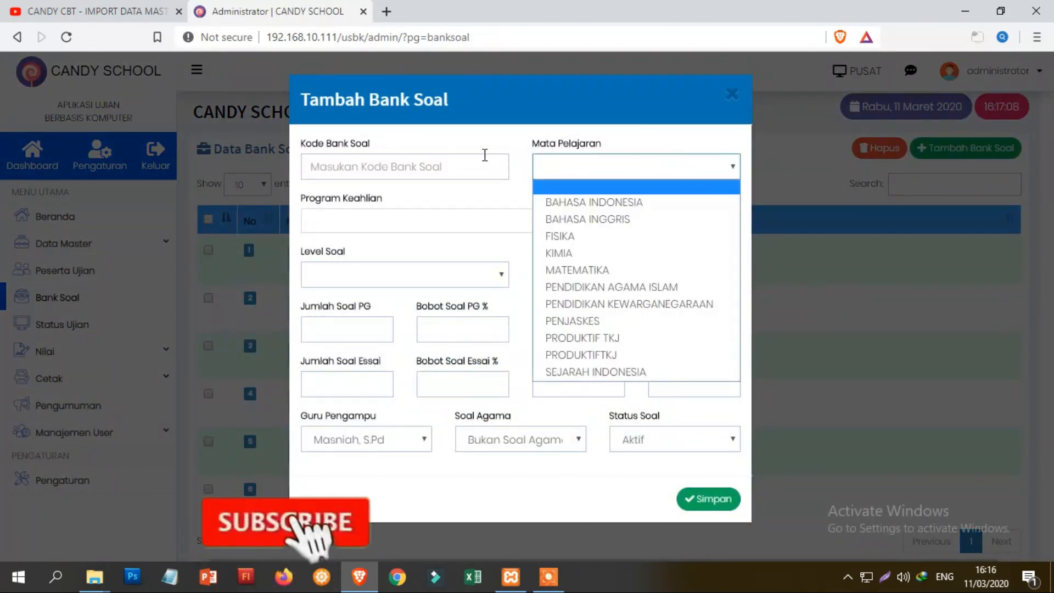
left_click(427, 175)
left_click(621, 167)
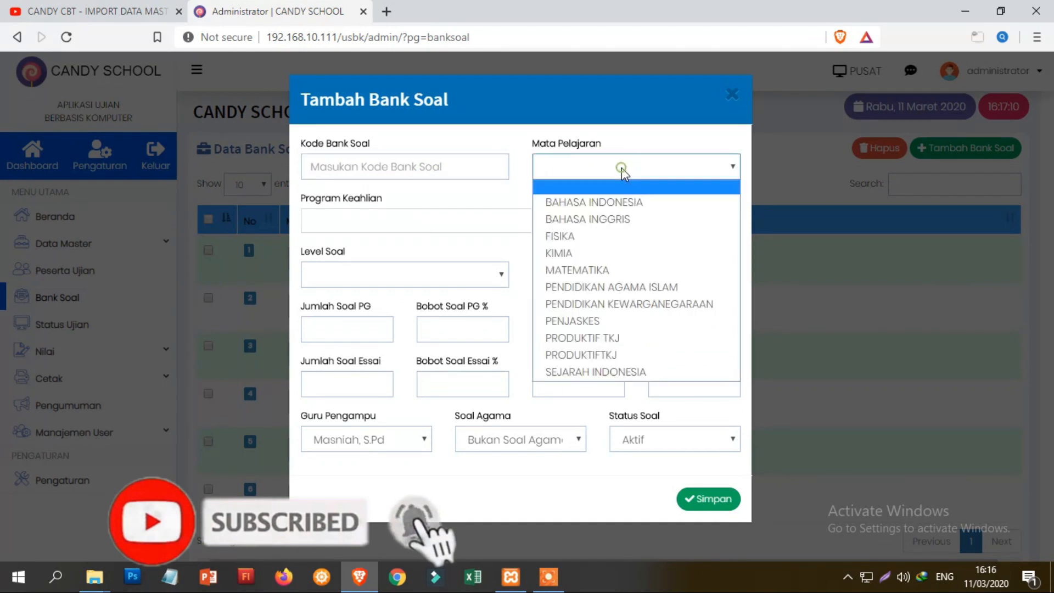
left_click(612, 203)
Enter BHS_XI as the Kode Bank Soal and set the Program Keahlian to Semua
left_click(421, 173)
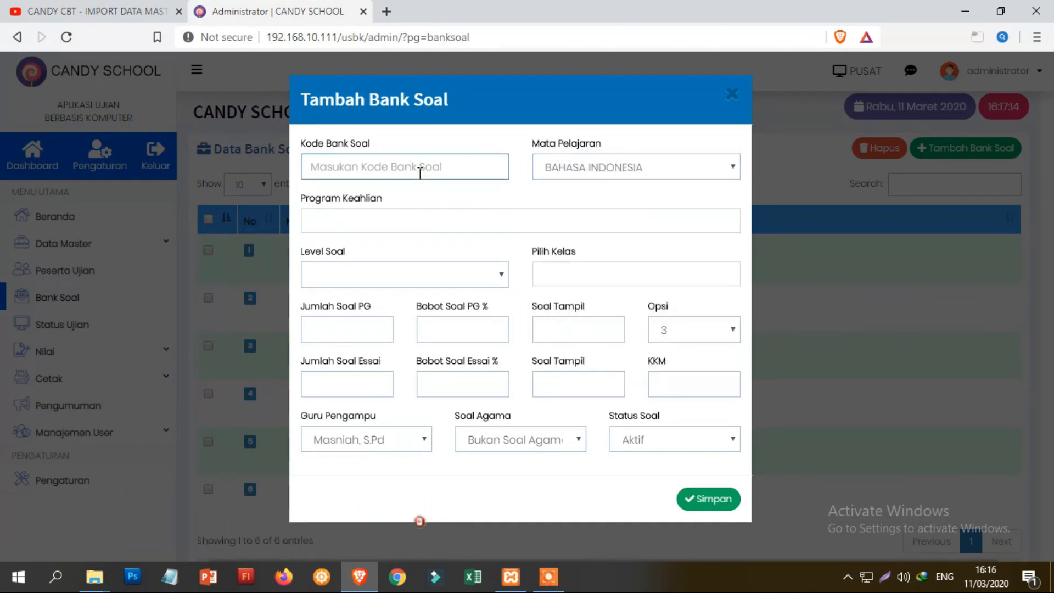
type("b")
key("BackSpace")
type("BHS")
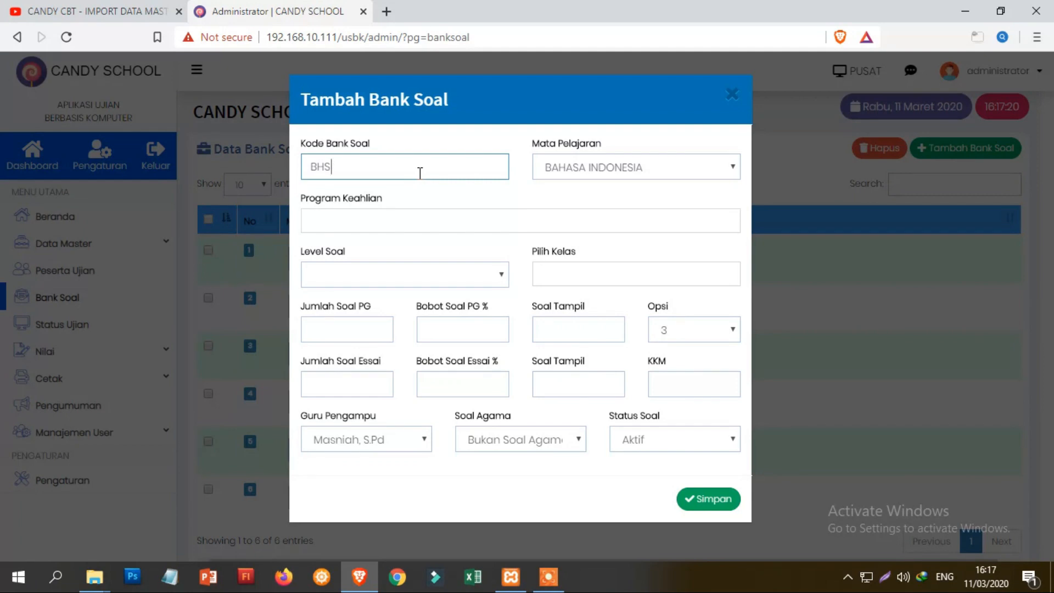
type("_XI")
left_click(437, 216)
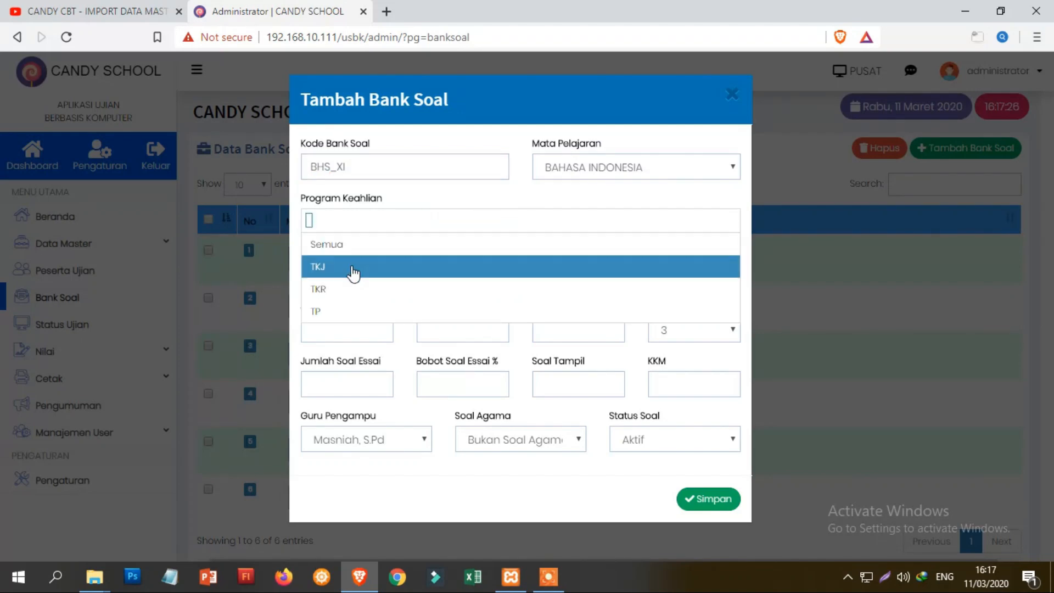
left_click(353, 249)
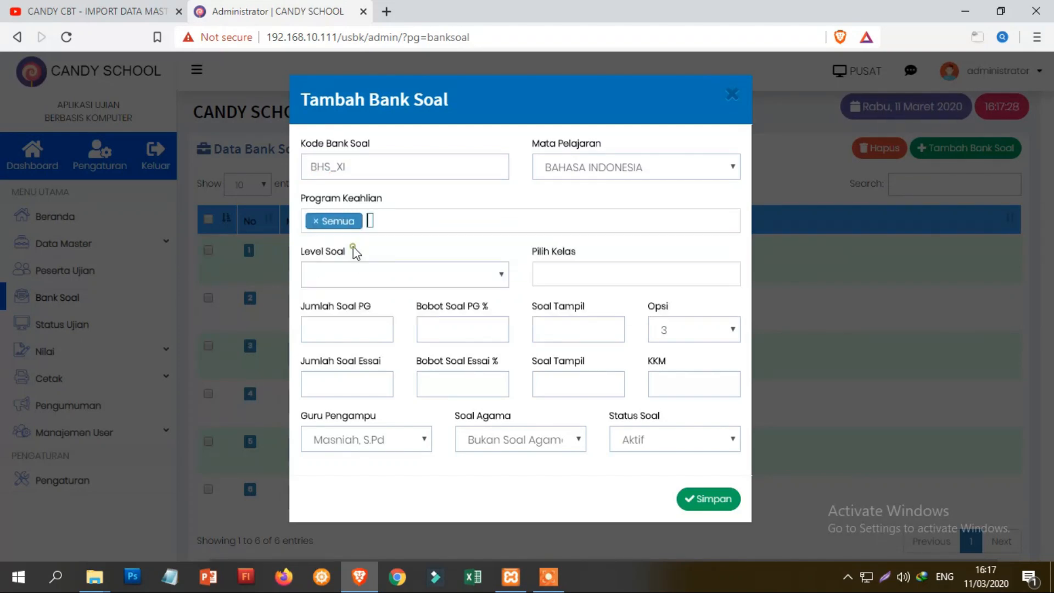
Try TKJ as the Program Keahlian in place of Semua, and switch it back to Semua
left_click(316, 221)
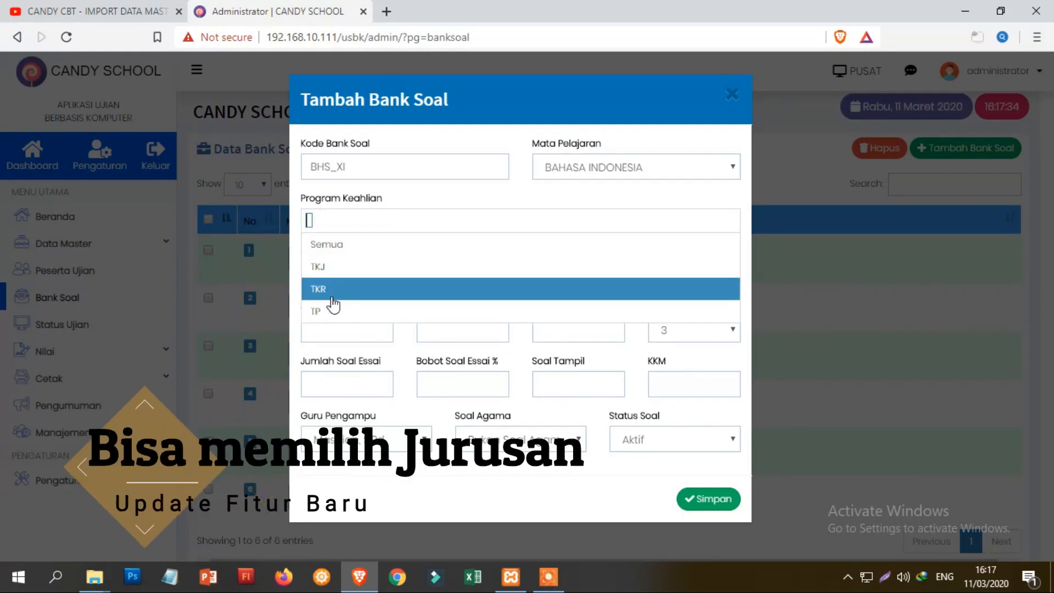
left_click(337, 269)
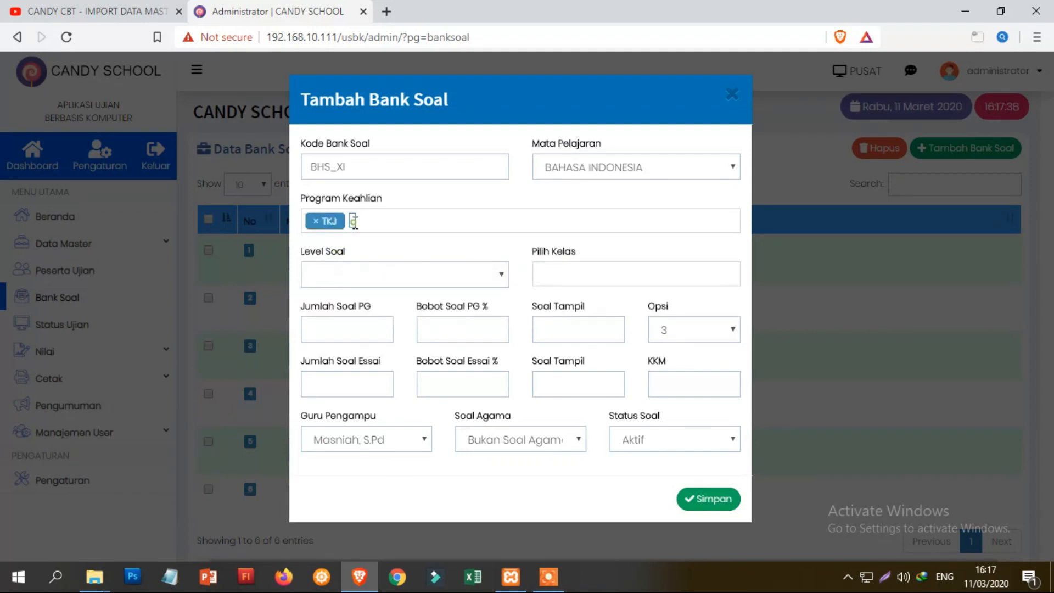
left_click(354, 222)
left_click(344, 291)
left_click(361, 222)
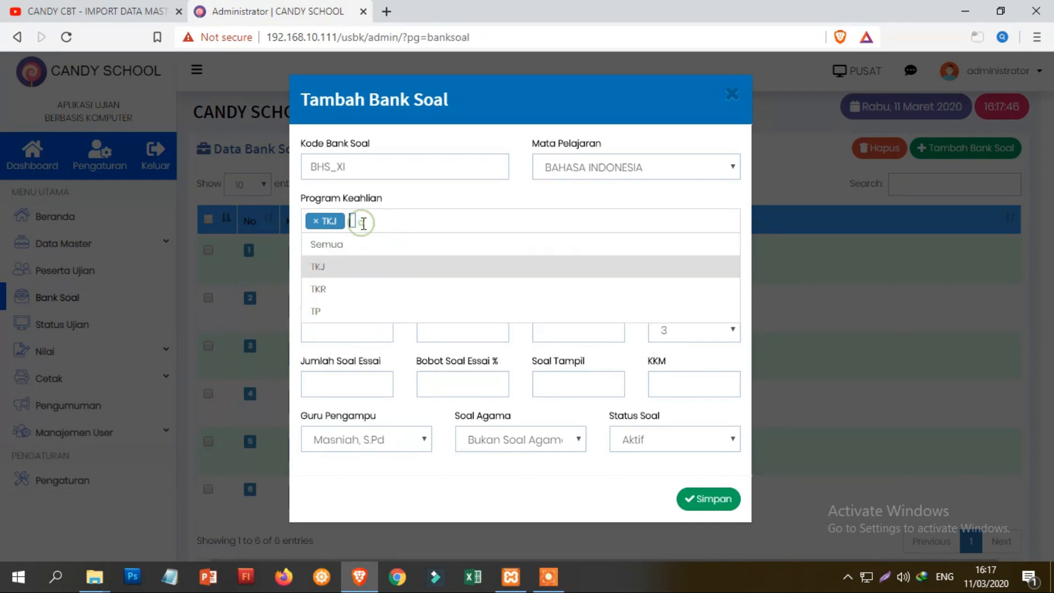
left_click(316, 220)
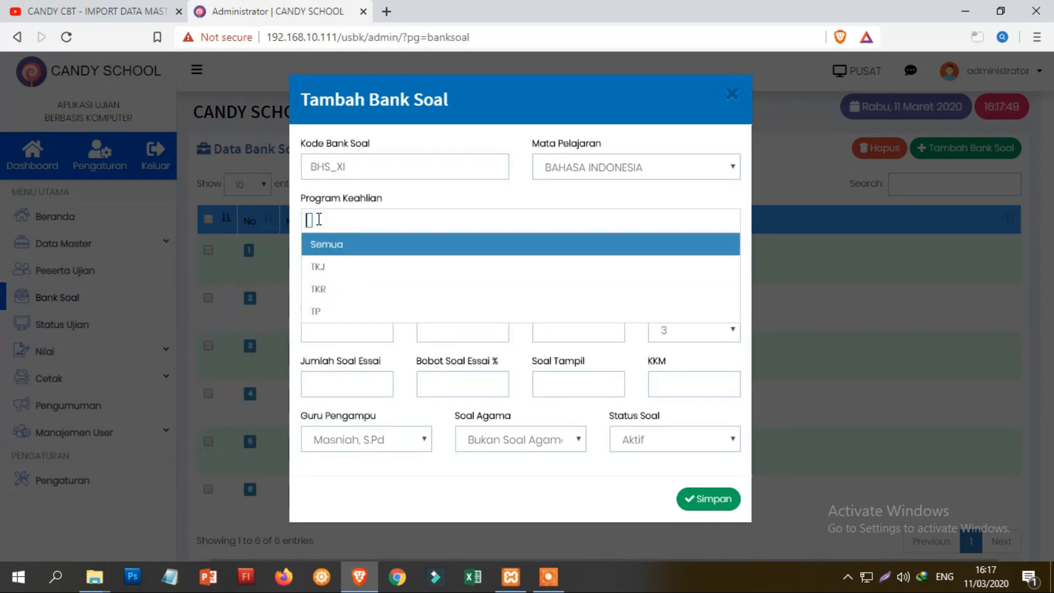
left_click(330, 245)
Set the question bank's Level Soal to XI
left_click(490, 276)
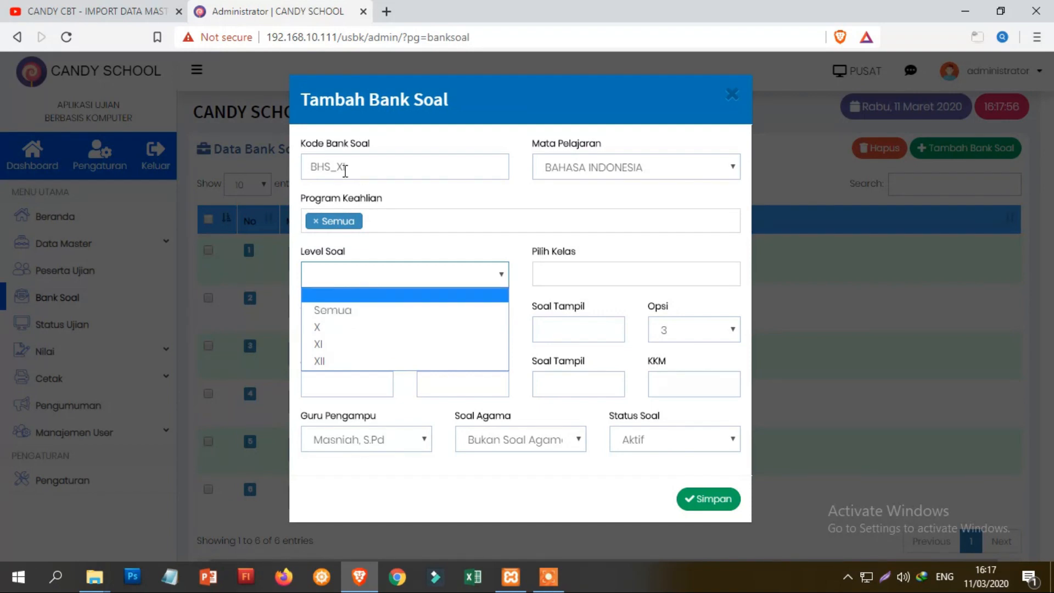
left_click(327, 344)
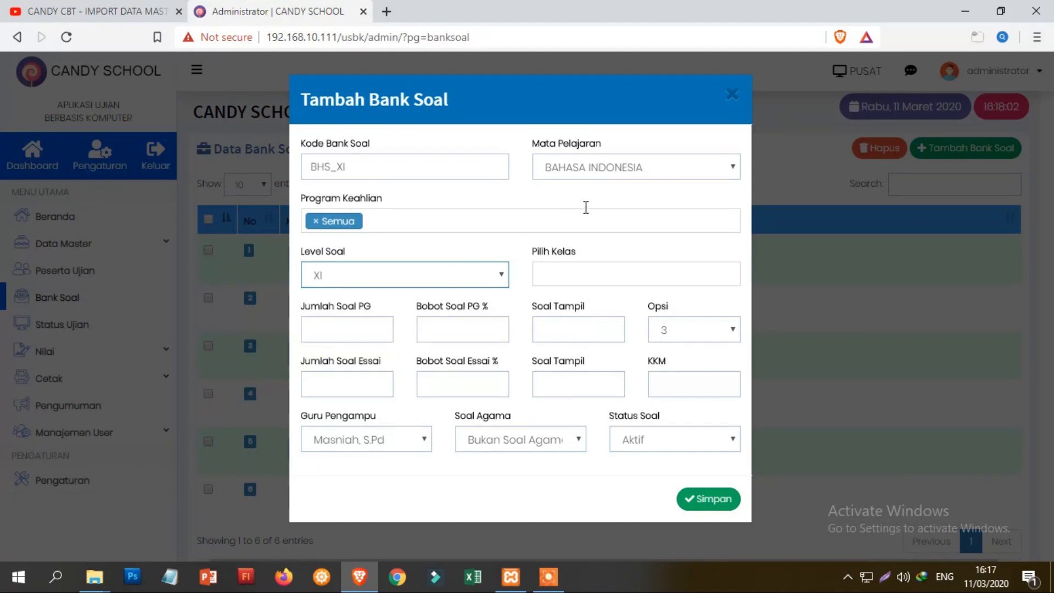
Try the classes XITKJA and XITKJC under Pilih Kelas, remove both, and select Semua Kelas instead
left_click(582, 269)
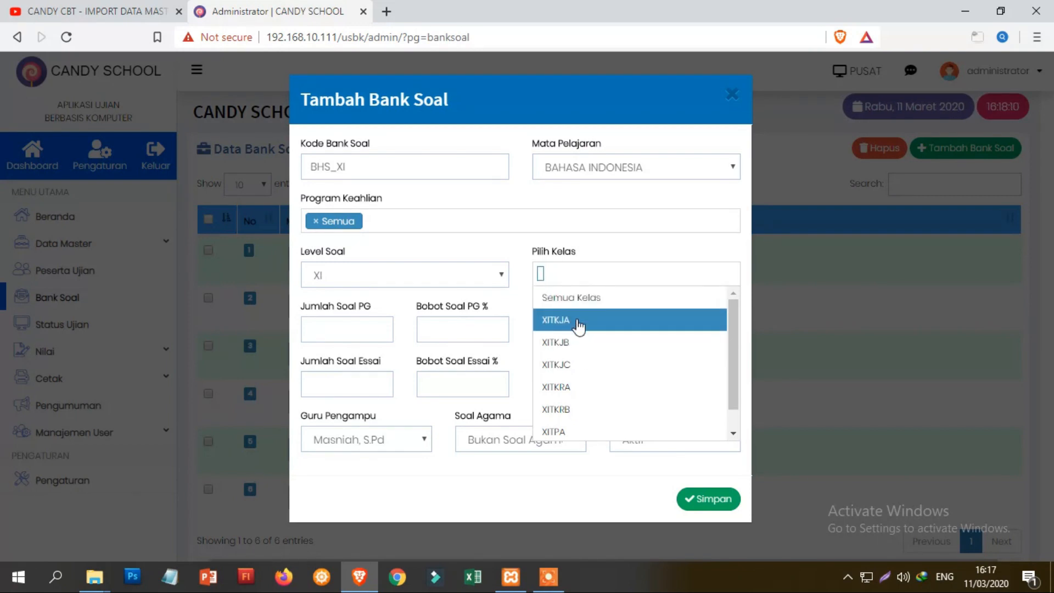
left_click(579, 325)
left_click(595, 274)
left_click(587, 368)
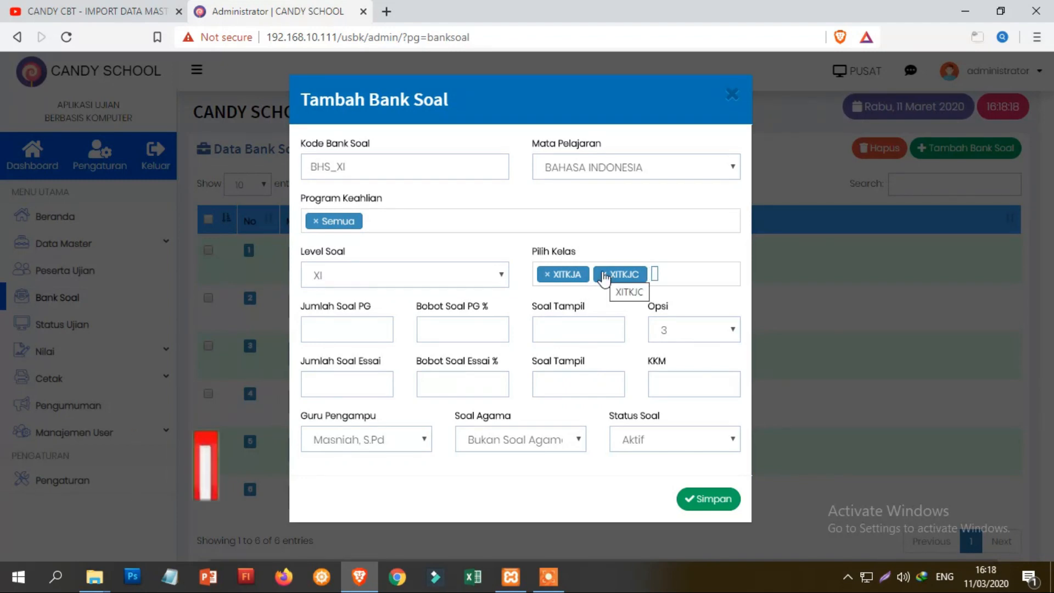
left_click(604, 274)
left_click(544, 274)
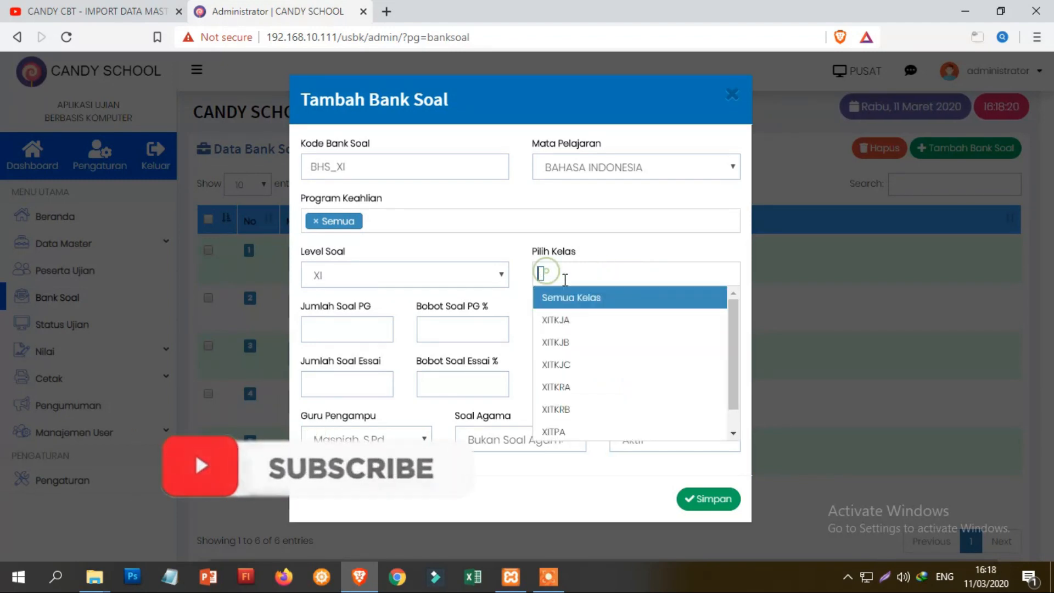
left_click(556, 309)
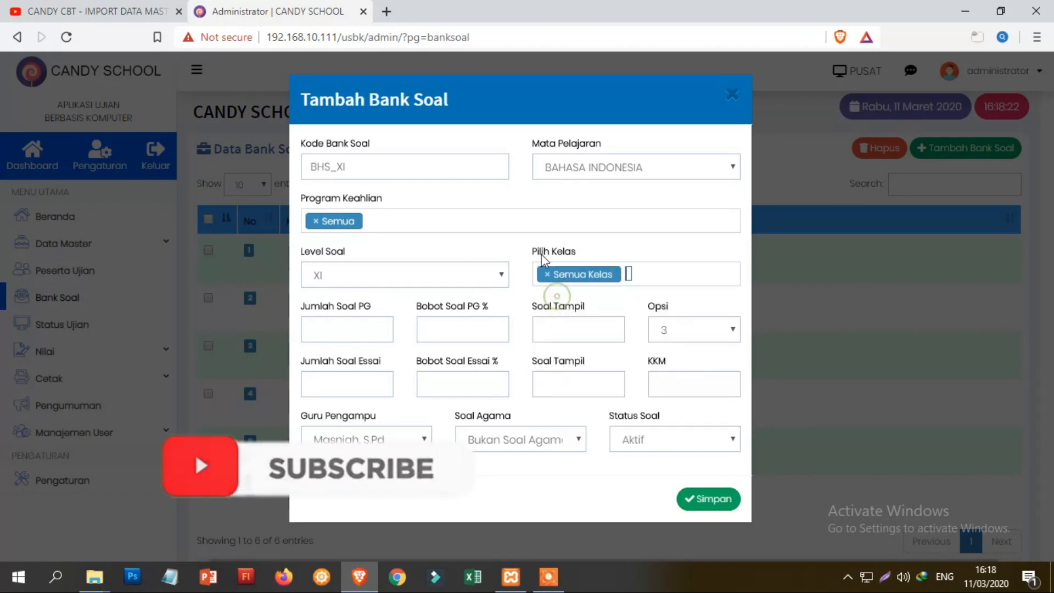
Set the number of multiple-choice questions and the number displayed to 40, with a Bobot Soal PG of 100%
left_click(349, 333)
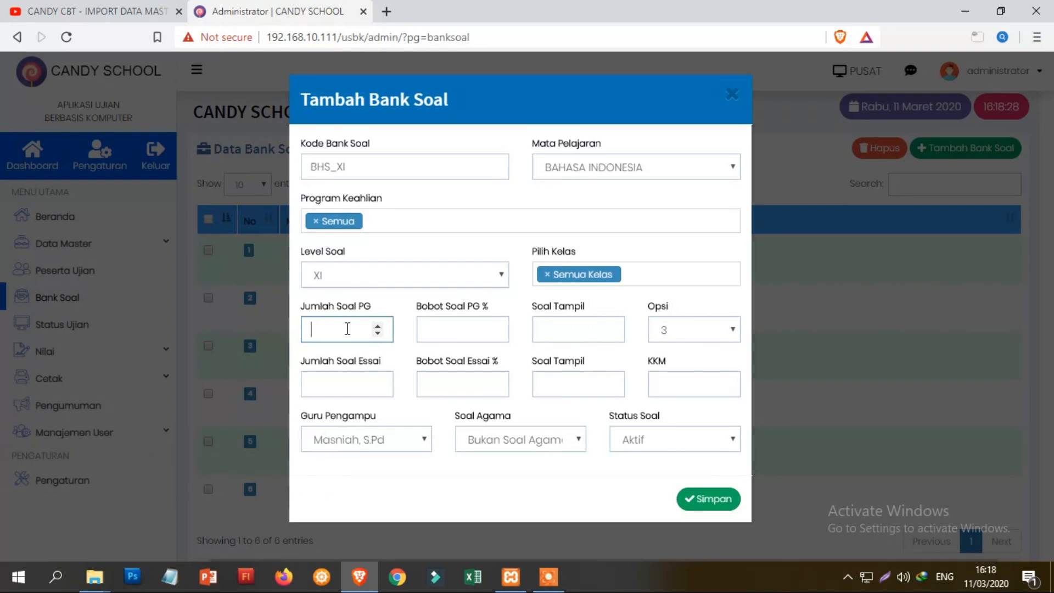
type("40")
left_click(437, 324)
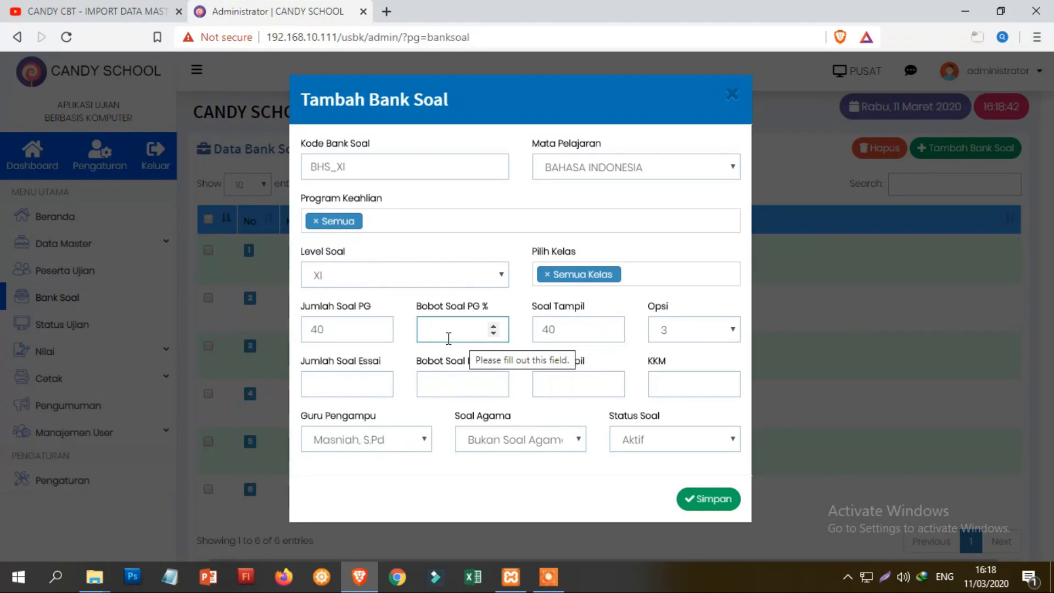
type("100")
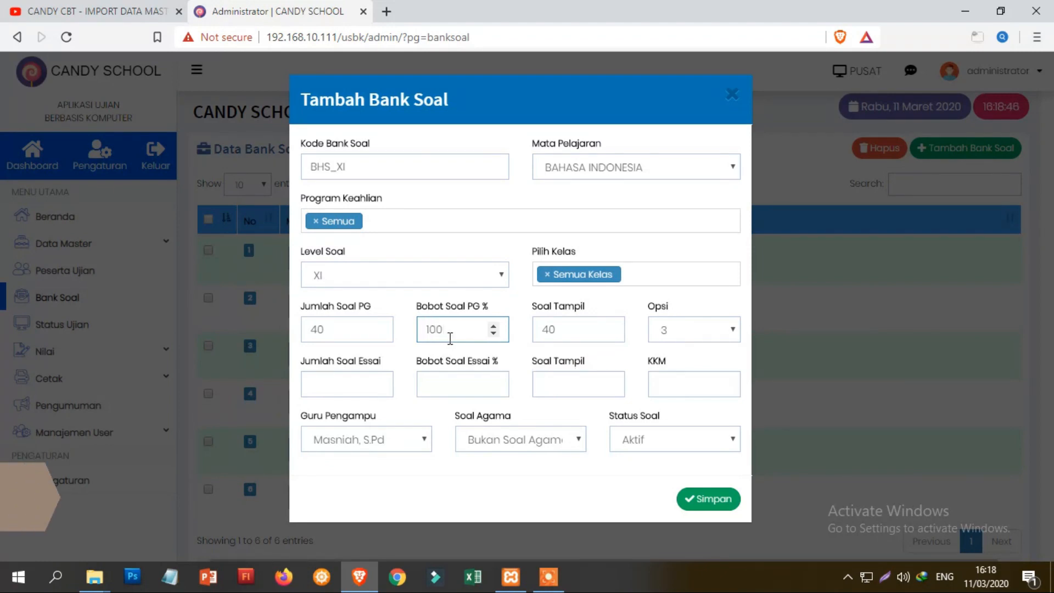
Try a weighting of 75% multiple choice and 25% essay, and restore 100% multiple choice with the essay weight empty
left_click_drag(444, 329, 420, 329)
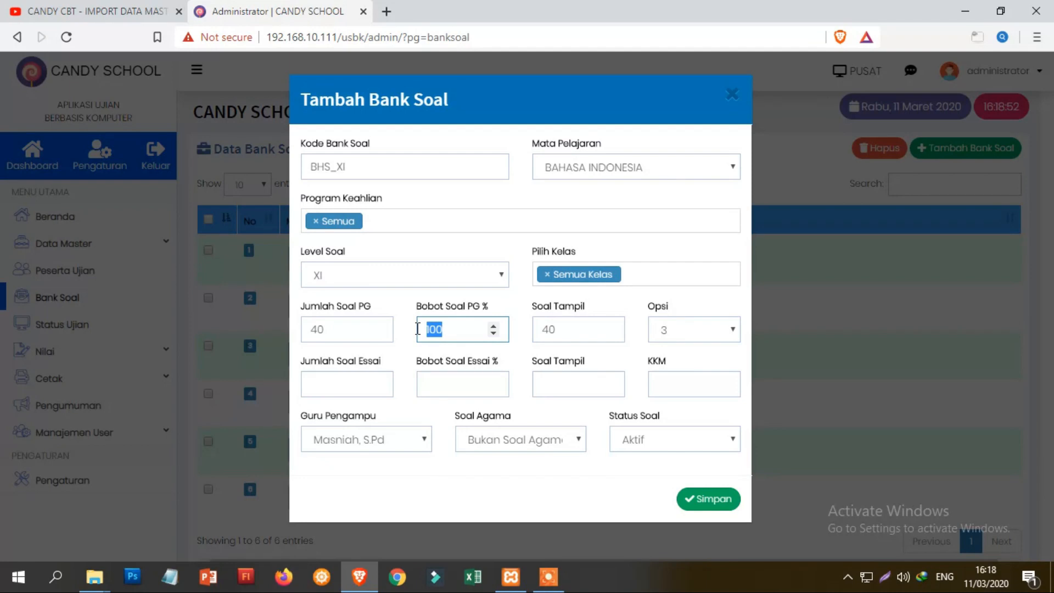
type("75")
left_click(458, 378)
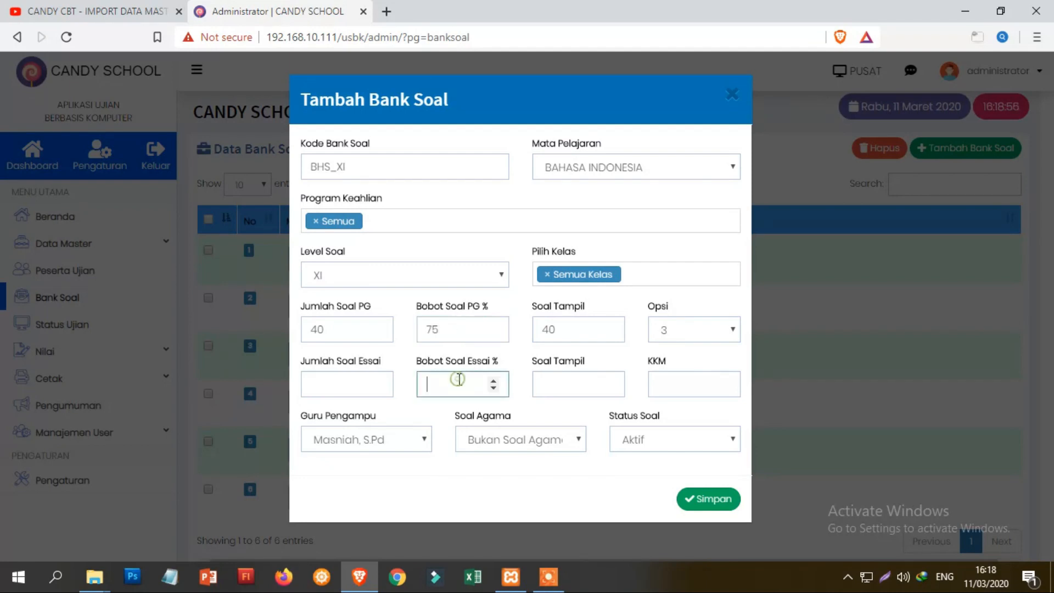
type("25")
double_click(428, 325)
left_click_drag(428, 325, 419, 324)
type("100")
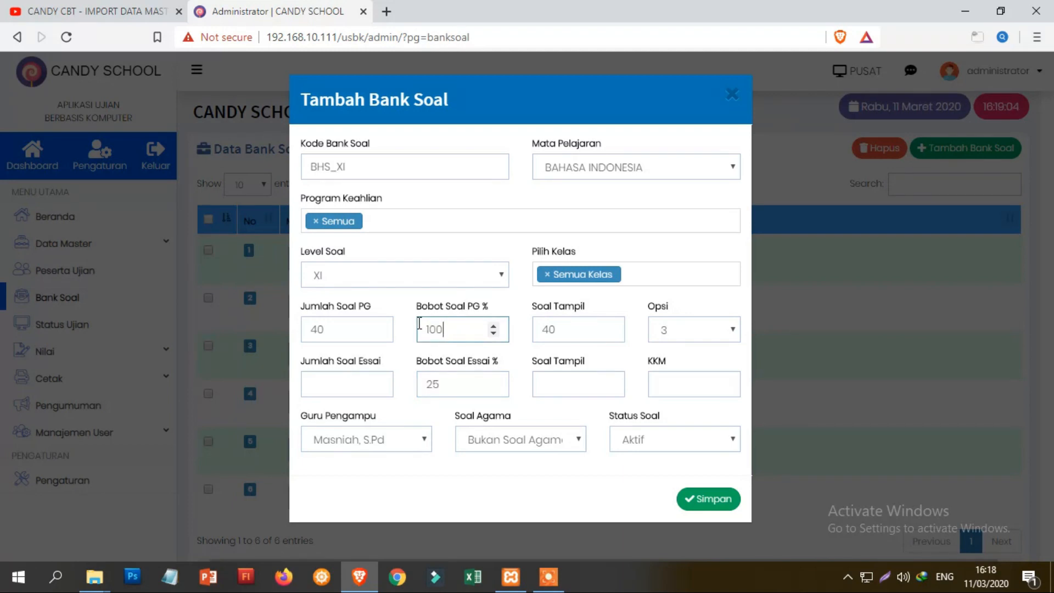
left_click_drag(453, 384, 381, 381)
key("BackSpace")
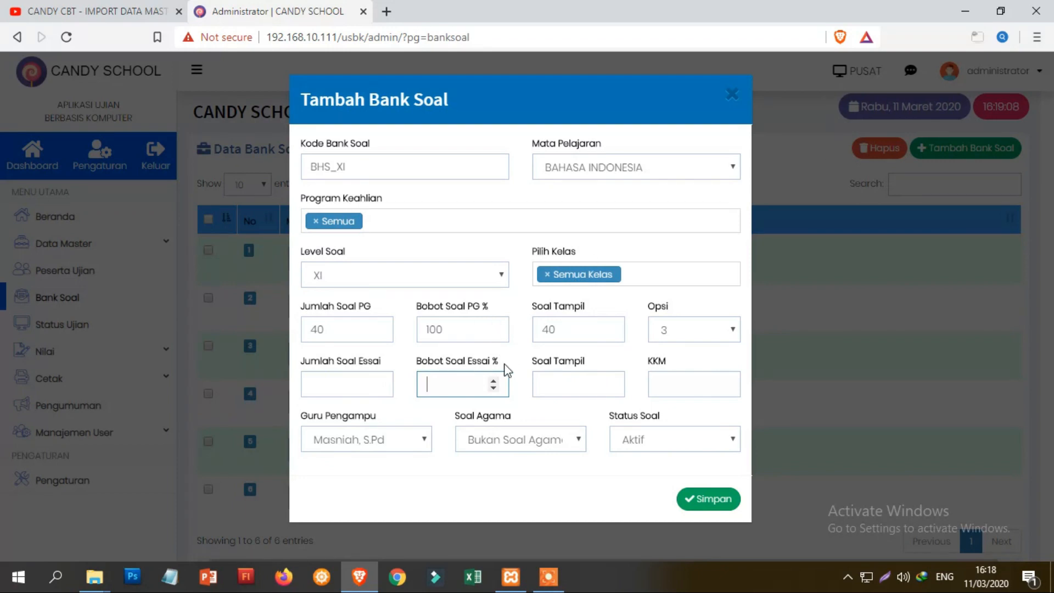
left_click(354, 329)
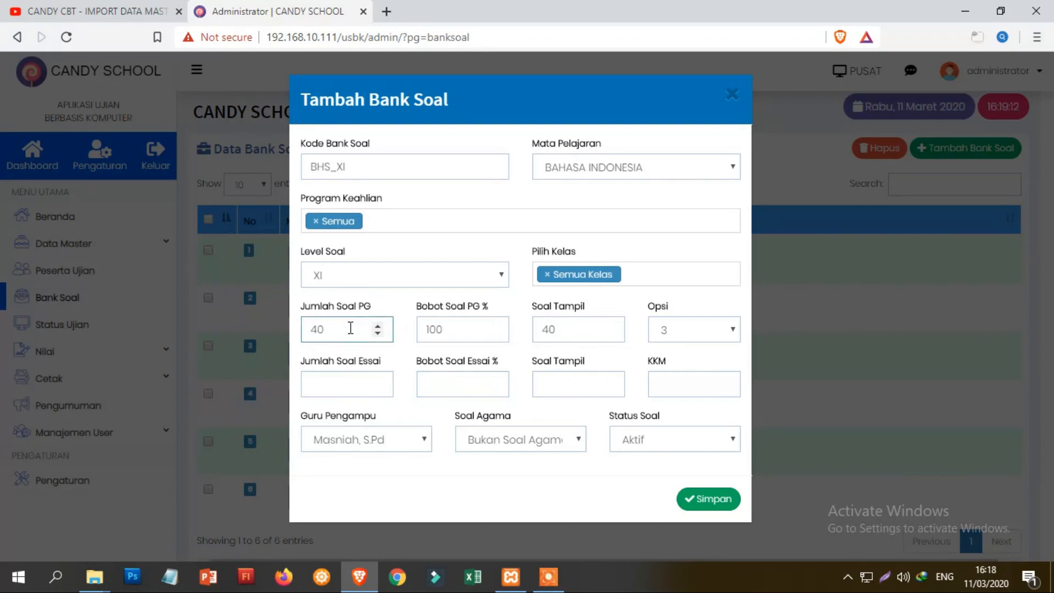
Try a multiple-choice Soal Tampil value of 50, and restore it to 40
left_click(564, 331)
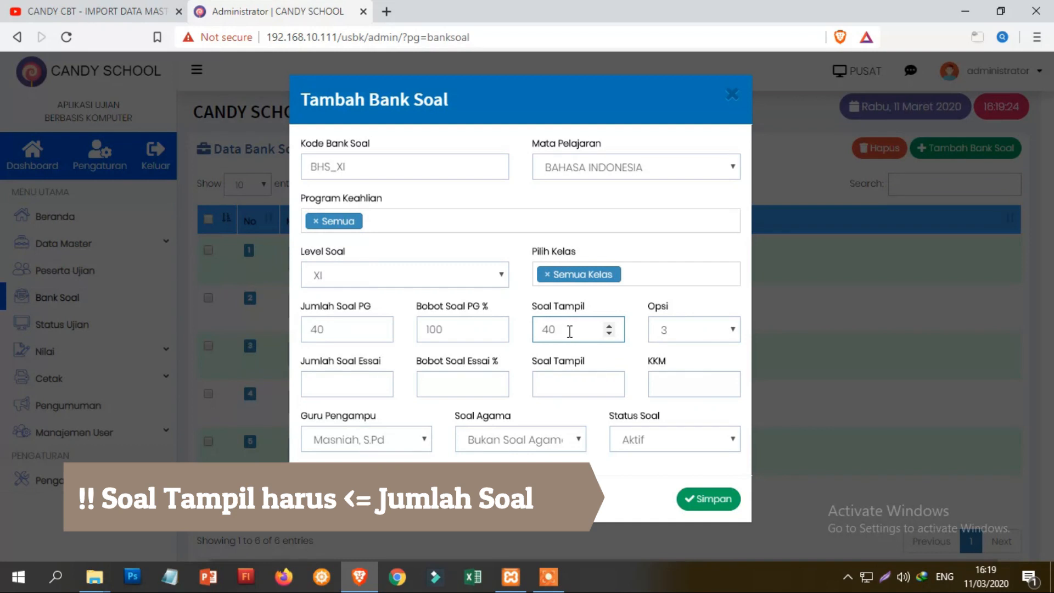
left_click(349, 329)
left_click(569, 329)
key("BackSpace")
type("50")
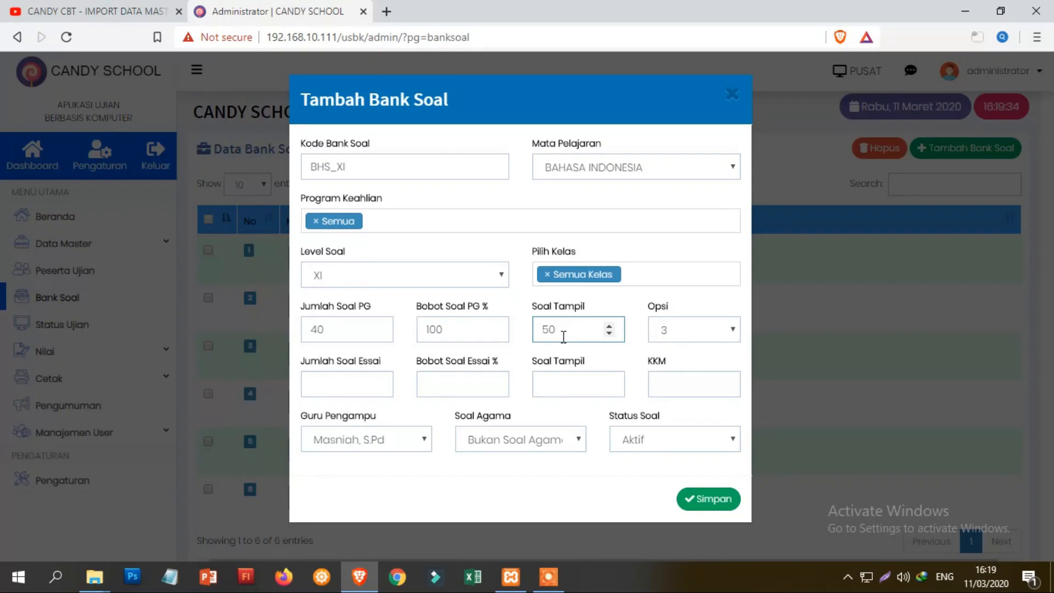
type("4")
Set the number of answer options (Opsi) to 4 and the KKM to 75
left_click(665, 338)
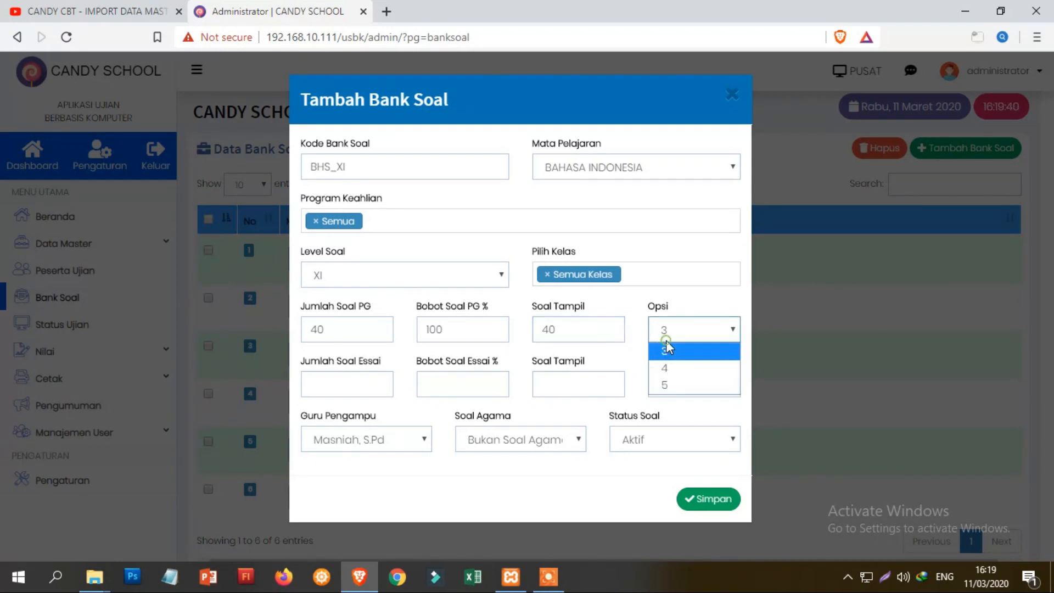
left_click(669, 376)
left_click(671, 383)
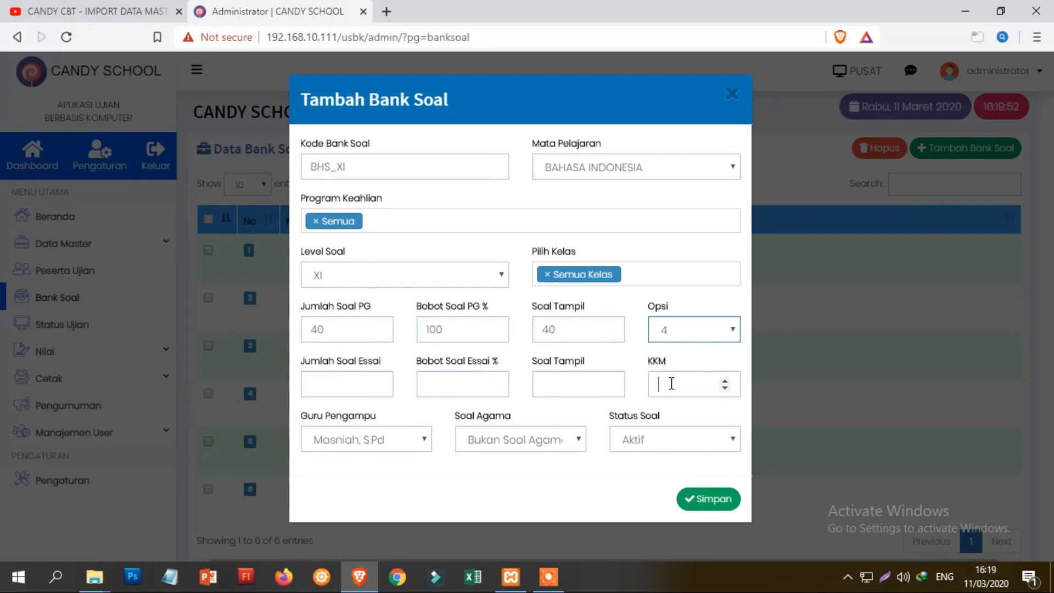
type("75")
Assign the second listed teacher as the question bank's Guru Pengampu
left_click(401, 442)
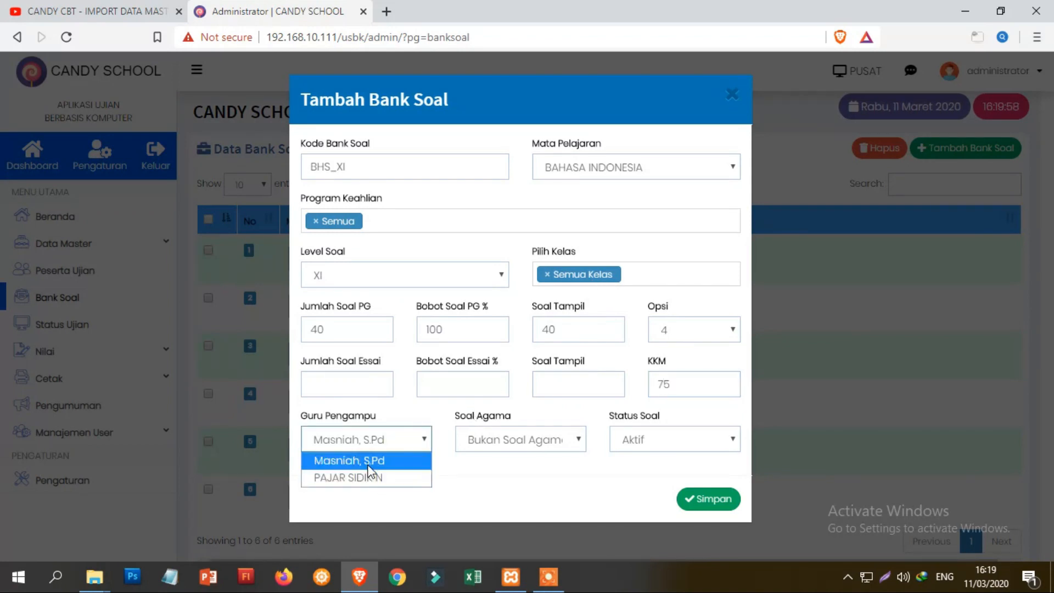
left_click(403, 420)
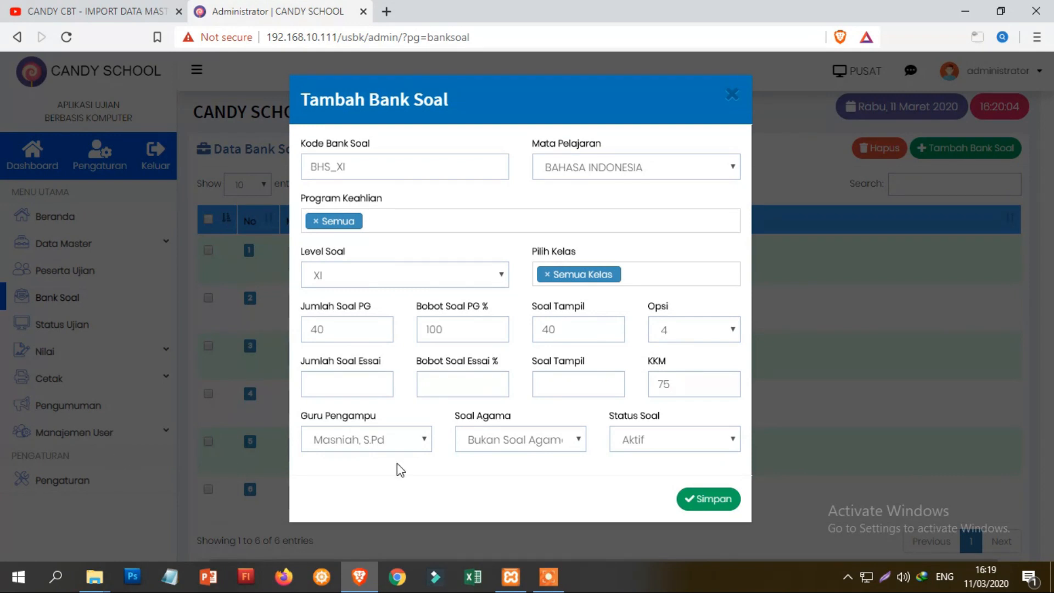
left_click(407, 443)
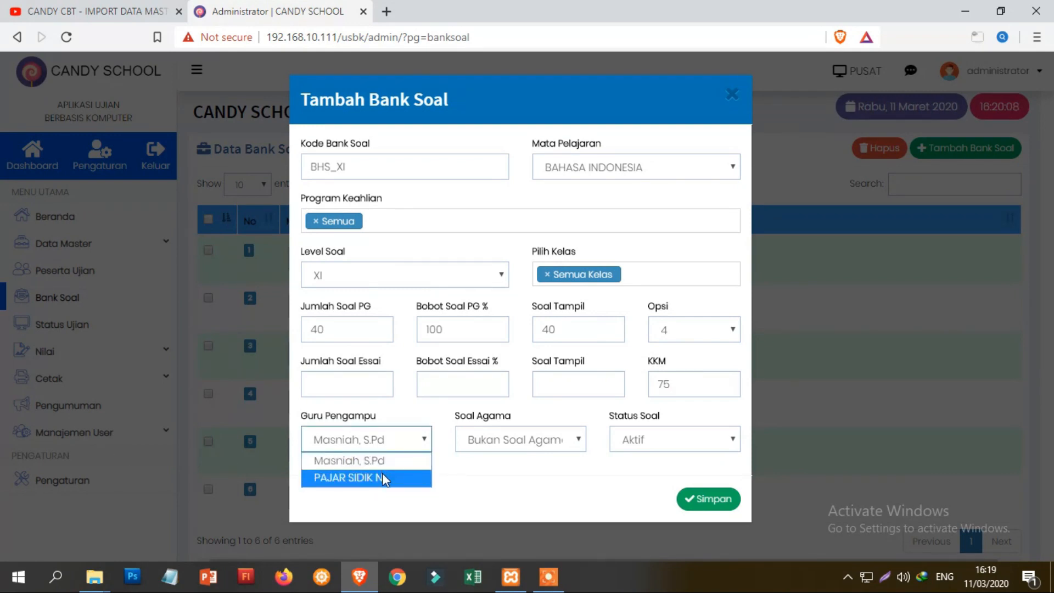
left_click(383, 474)
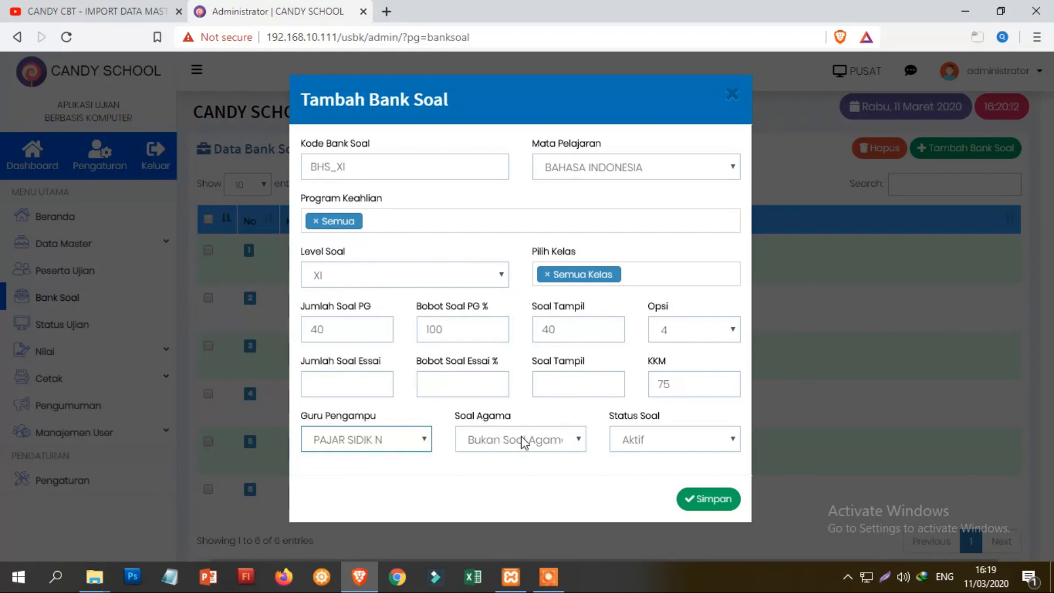
Choose Bukan Soal Agama for Soal Agama and Aktif for Status Soal, and save the new question bank
left_click(524, 450)
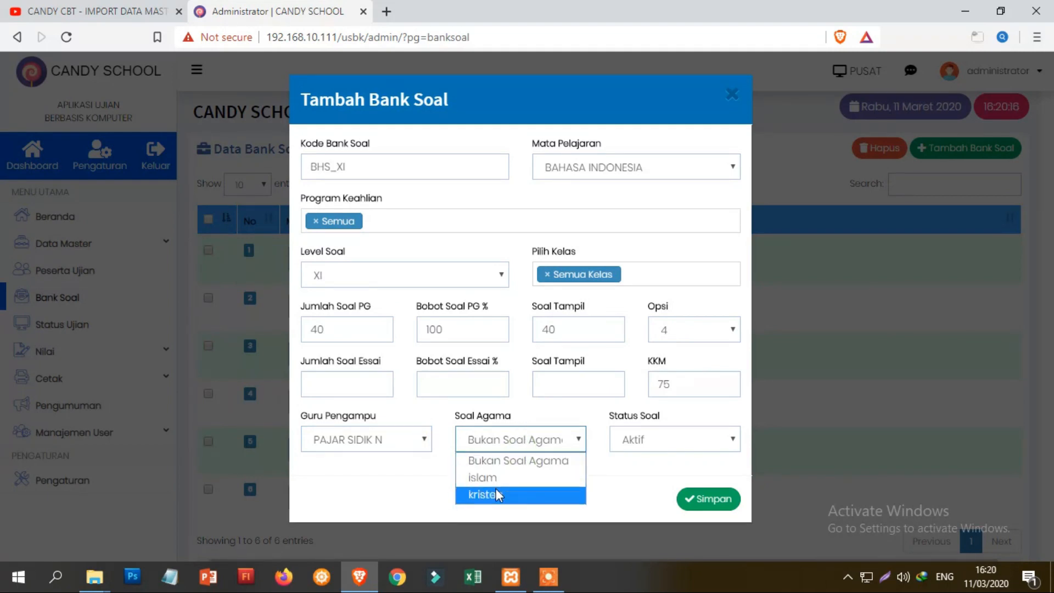
left_click(532, 464)
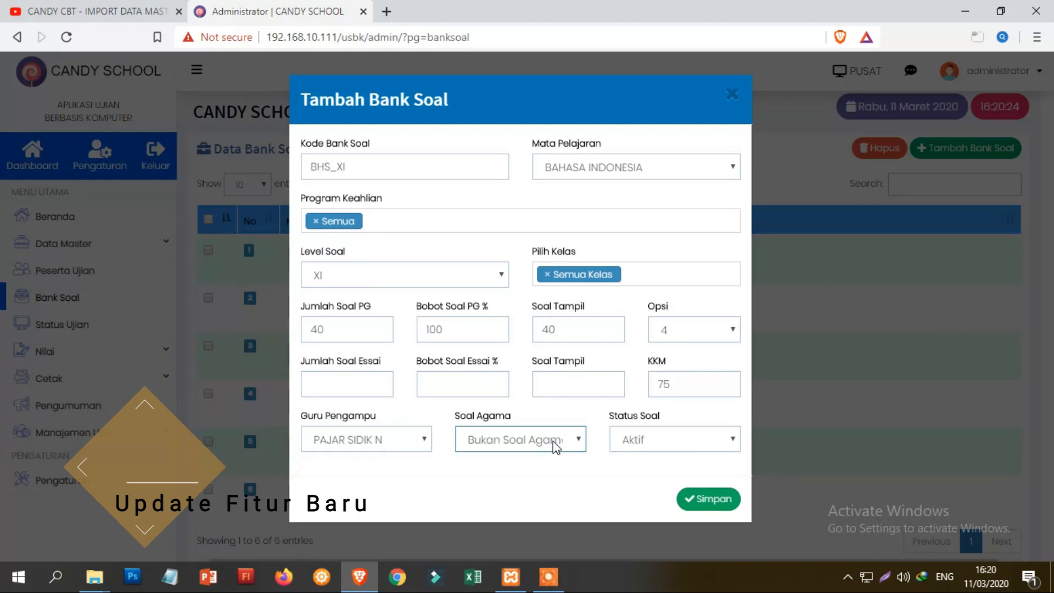
left_click(672, 439)
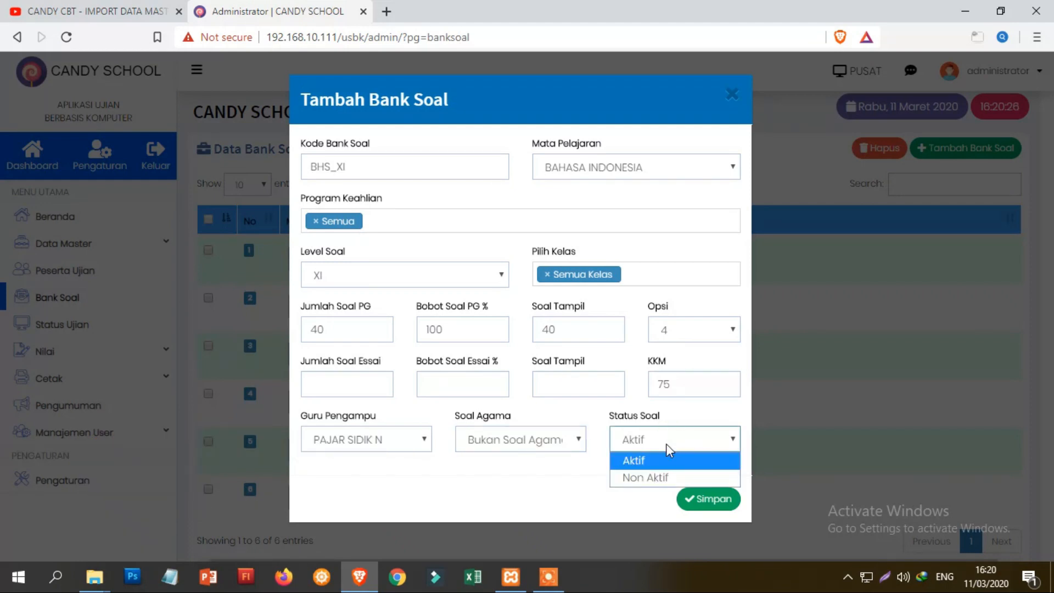
left_click(643, 463)
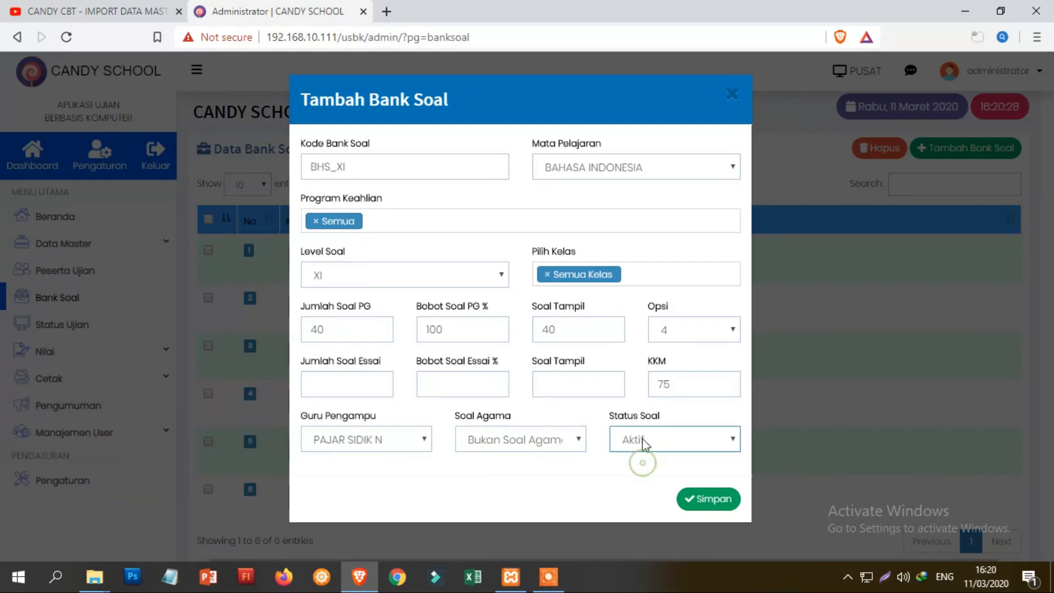
left_click(707, 500)
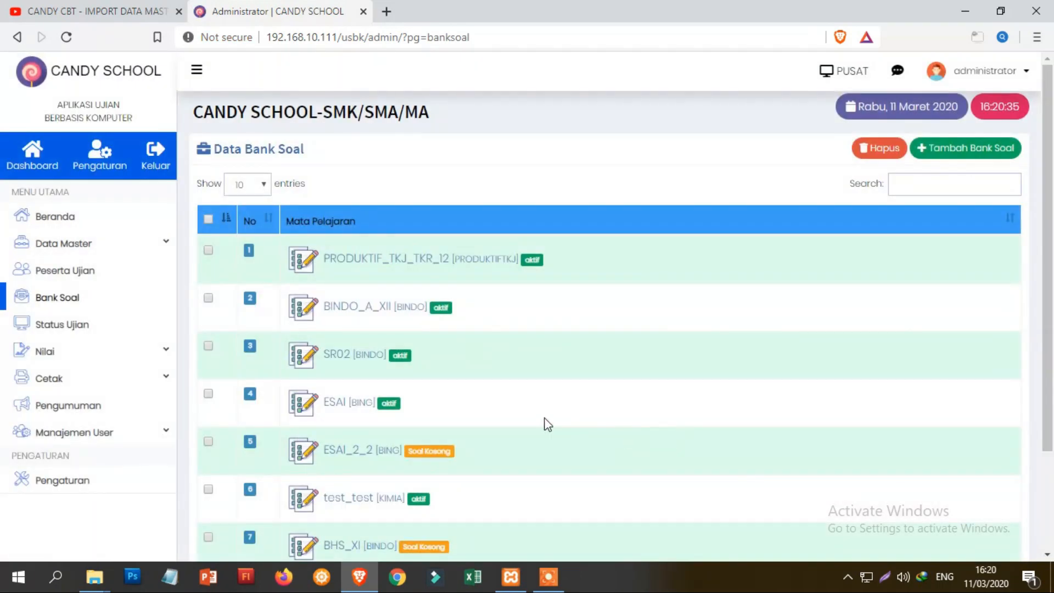
Expand the BHS_XI question bank's details and open its question list, dismissing the translation offer
scroll(547, 424, "down", 3)
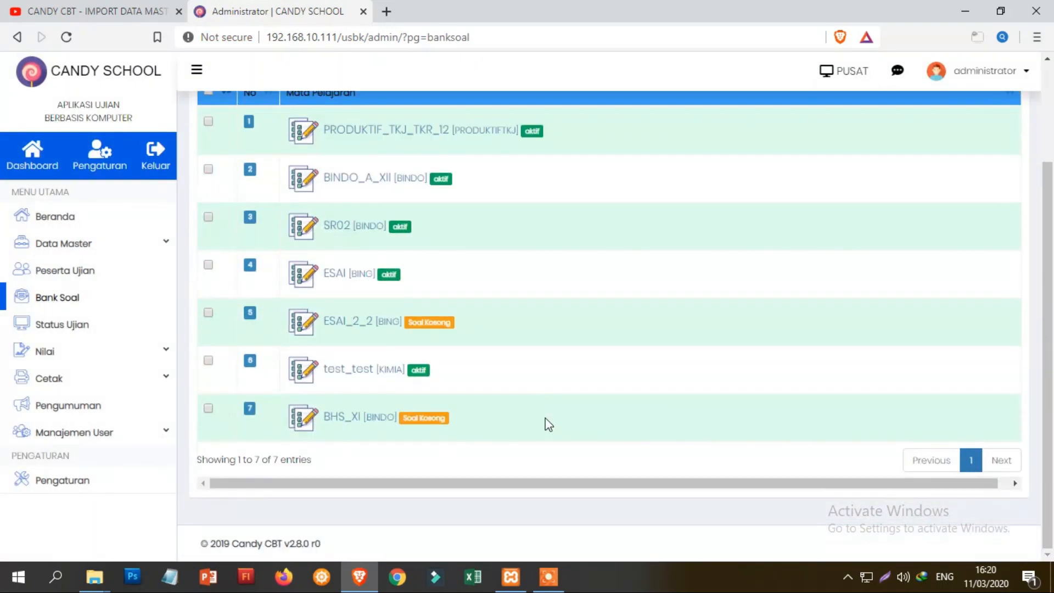
left_click(376, 429)
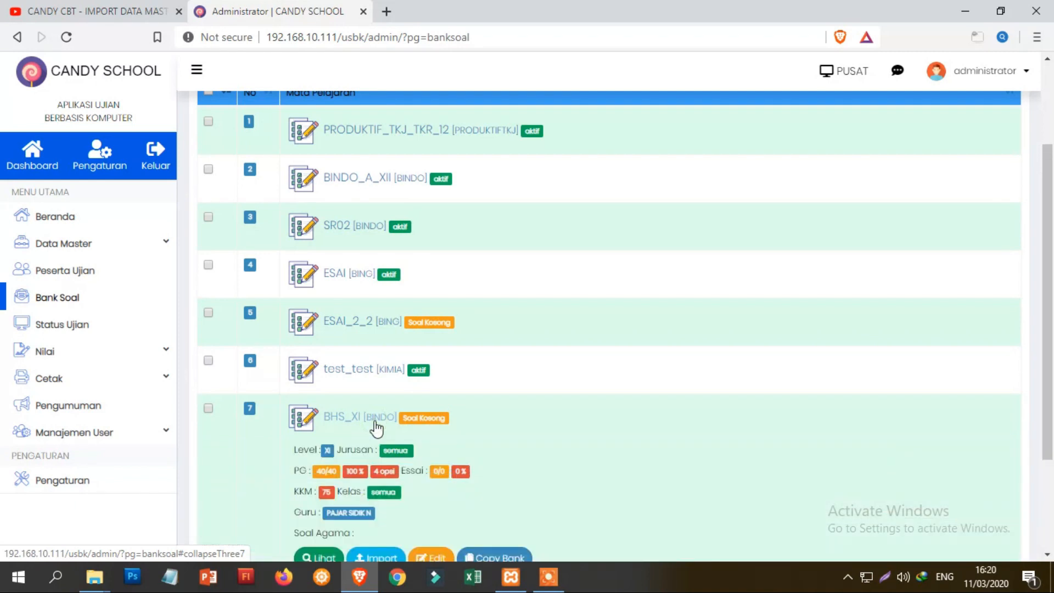
scroll(376, 428, "down", 3)
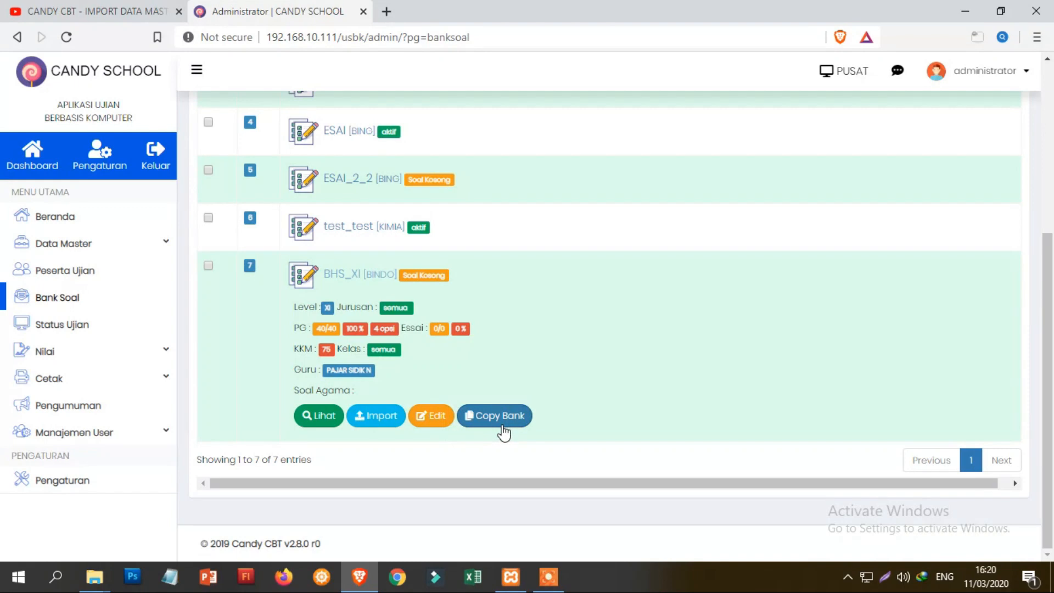
left_click(327, 424)
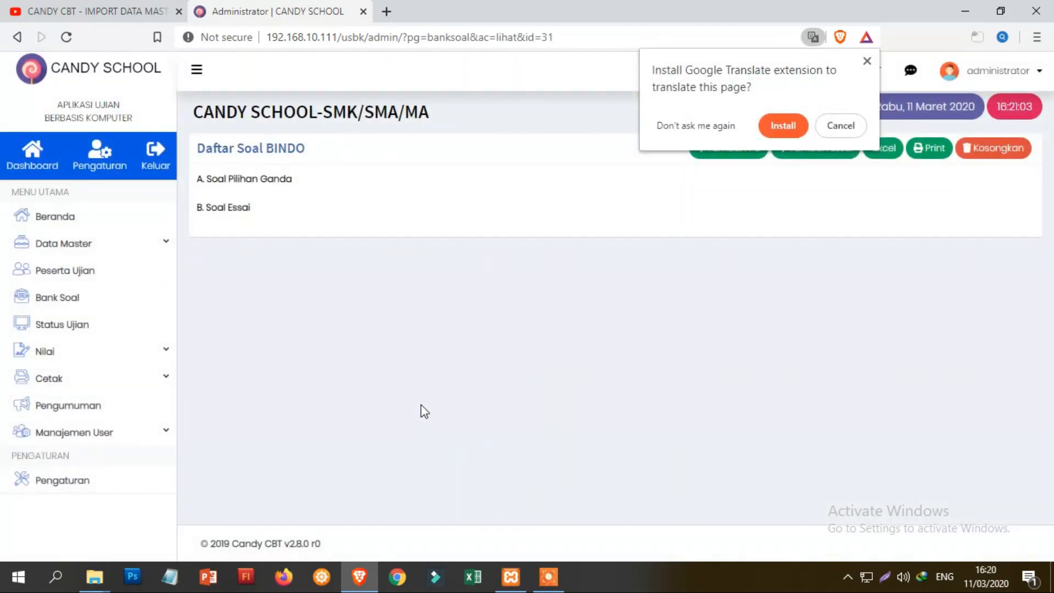
left_click(866, 61)
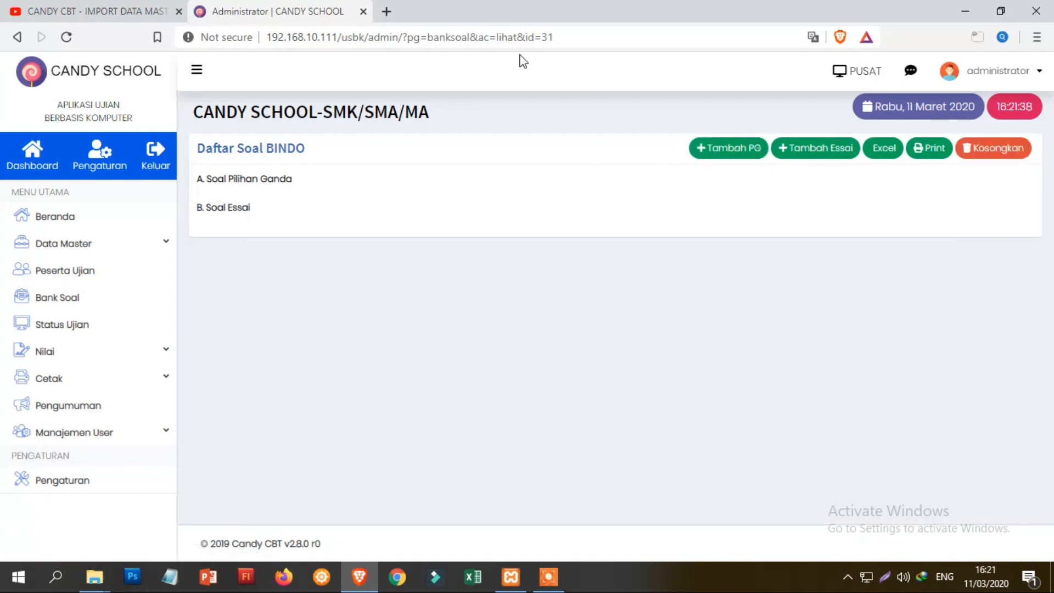
Start multiple-choice question 1 with the text "SOAL PG" and attach the image 3 resik.jpg to it
left_click(729, 156)
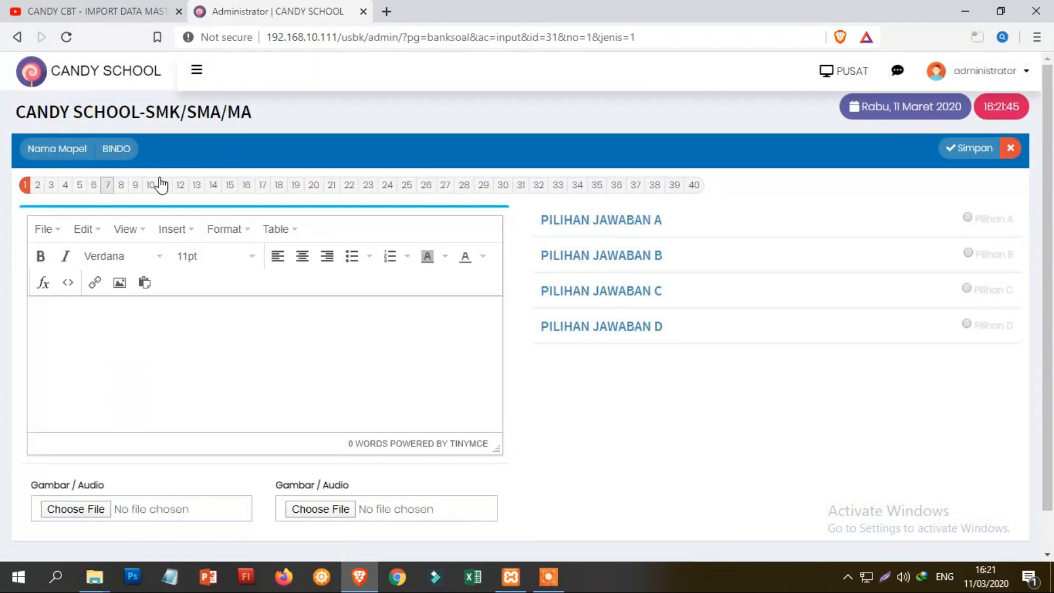
left_click(86, 334)
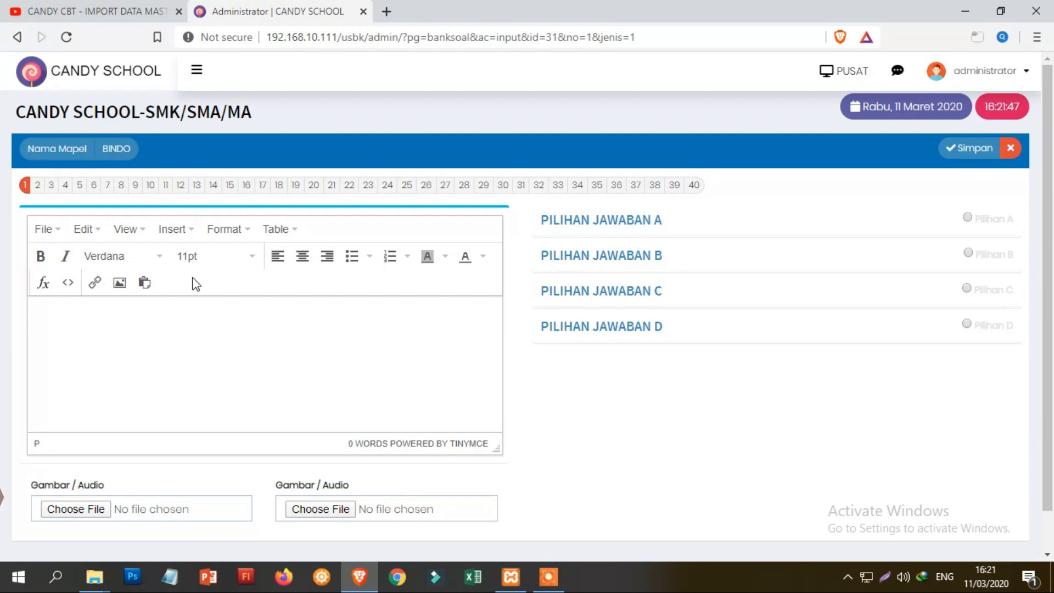
type("SOAL PG")
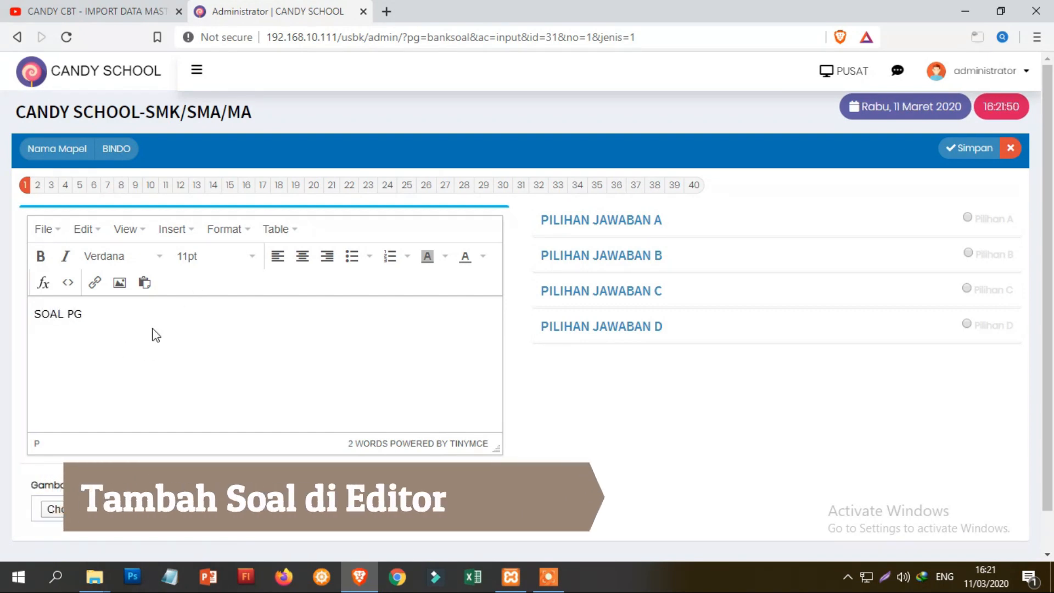
scroll(156, 366, "down", 1)
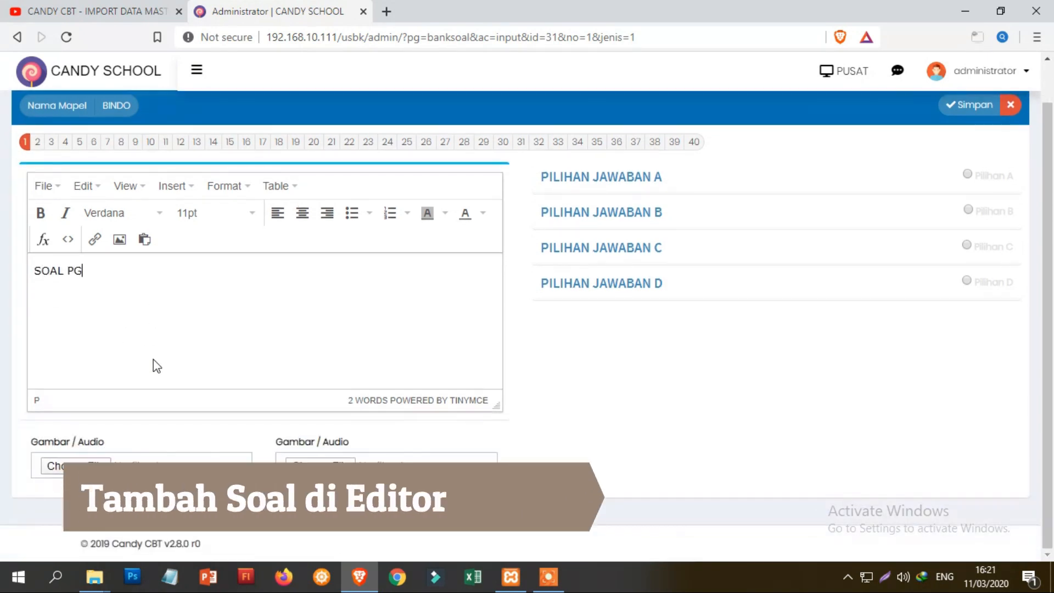
left_click(84, 467)
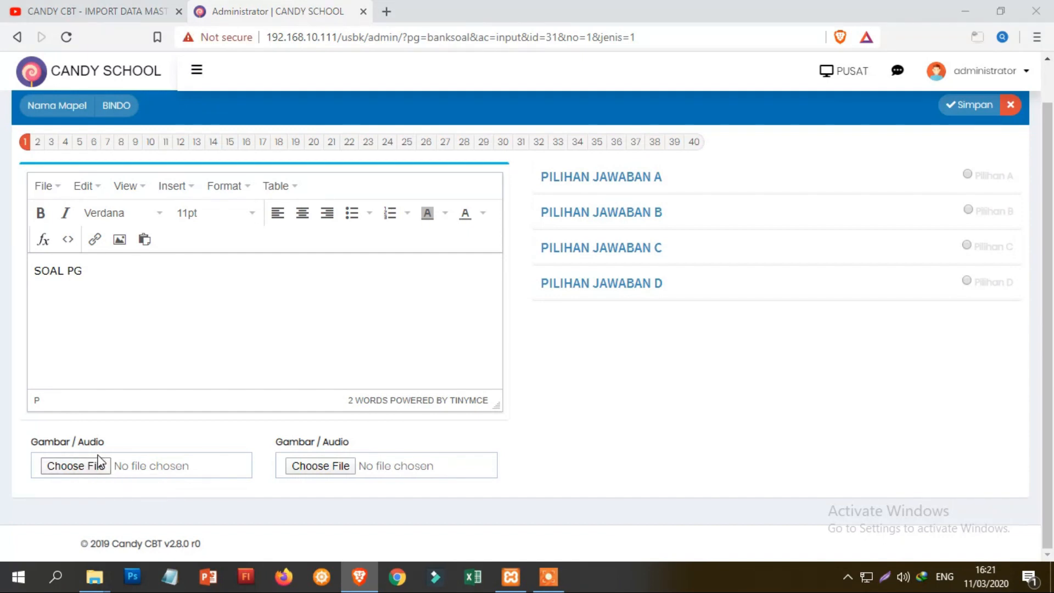
scroll(239, 274, "down", 3)
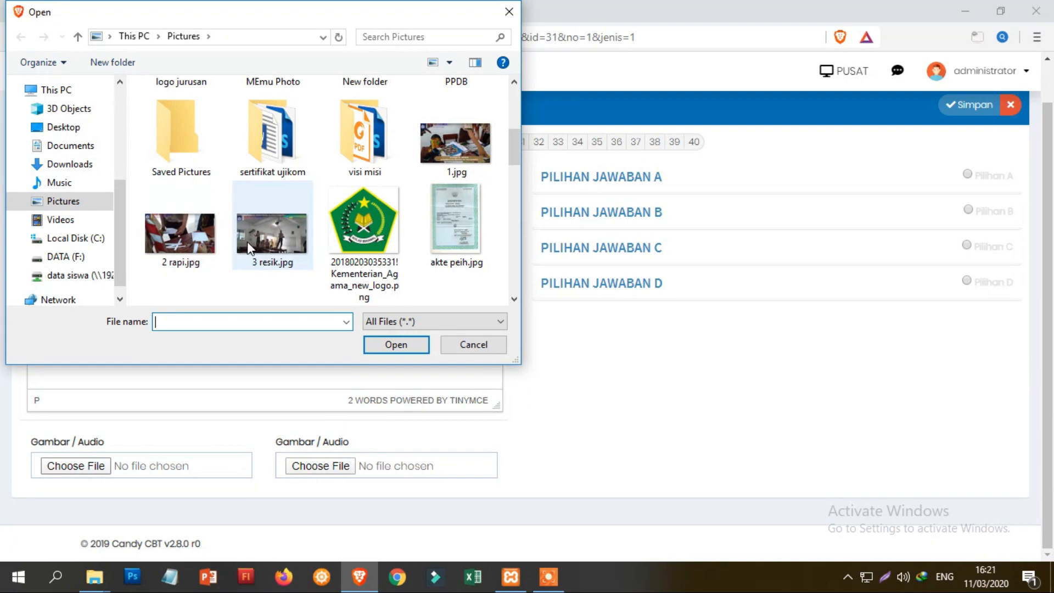
double_click(260, 251)
Enter AAAAAA as the text of answer choice A and BBBBBBBBB as answer choice B
scroll(668, 341, "up", 1)
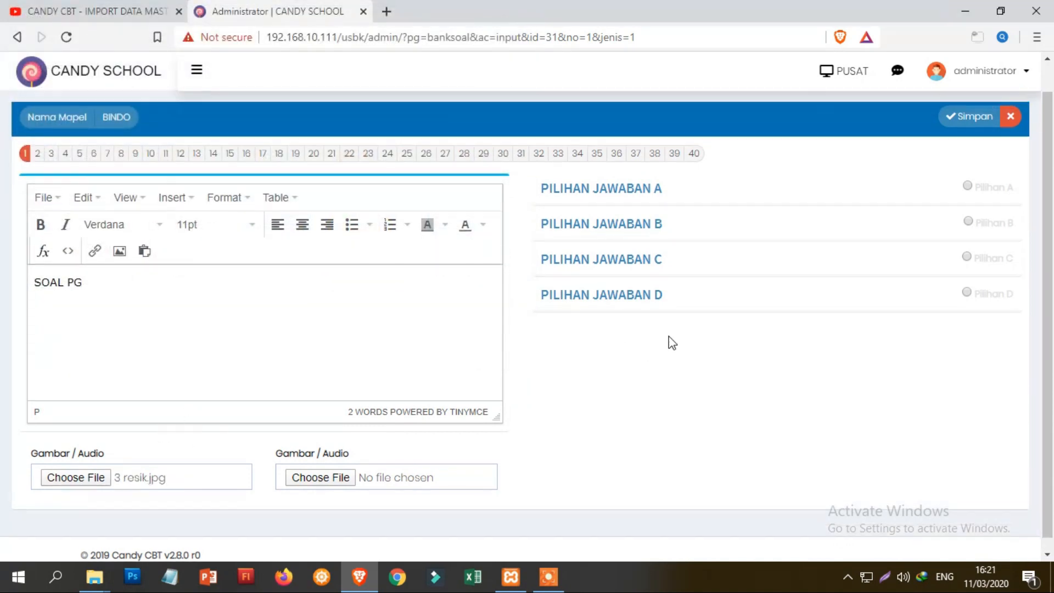
left_click(631, 228)
left_click(616, 362)
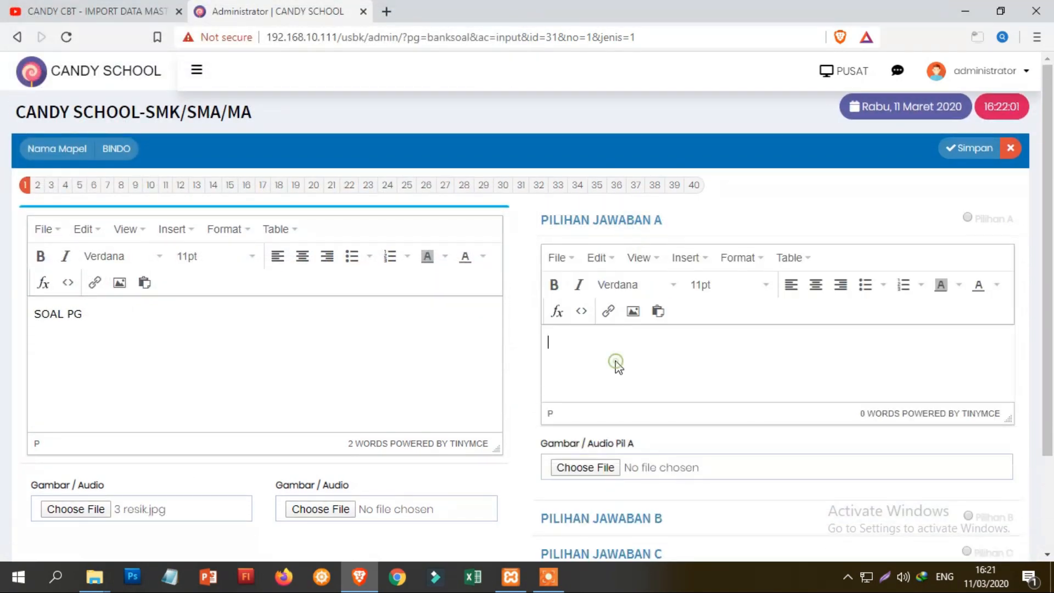
type("AAAAAA")
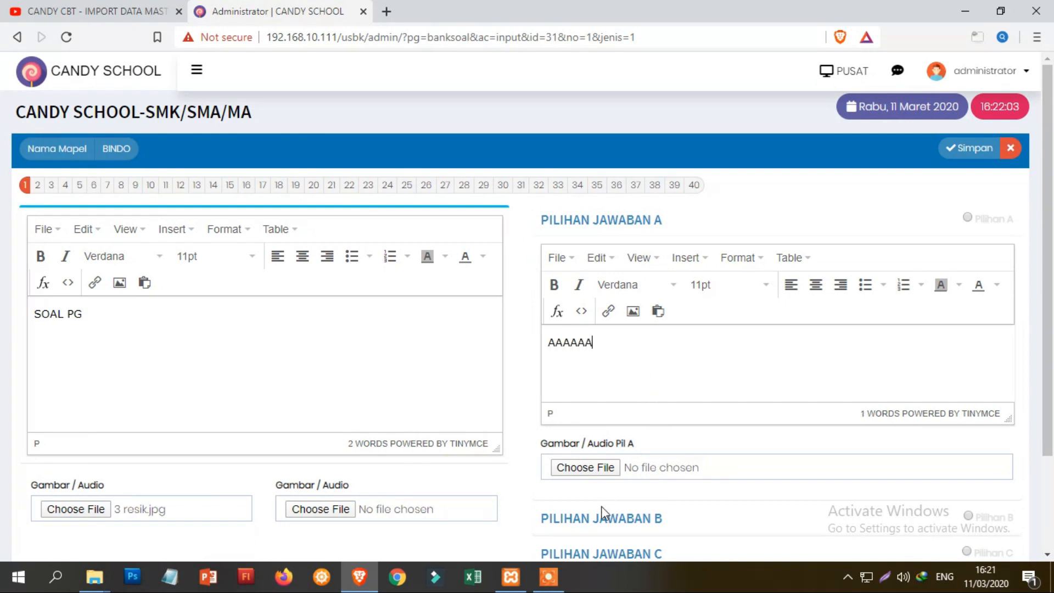
left_click(600, 516)
type("BBBBBBBBBBB")
Enter CCCCCCC as the text of answer choice C and DDDDDDDDDDD as answer choice D
scroll(629, 420, "down", 3)
left_click(593, 436)
left_click(591, 318)
type("ccccccc")
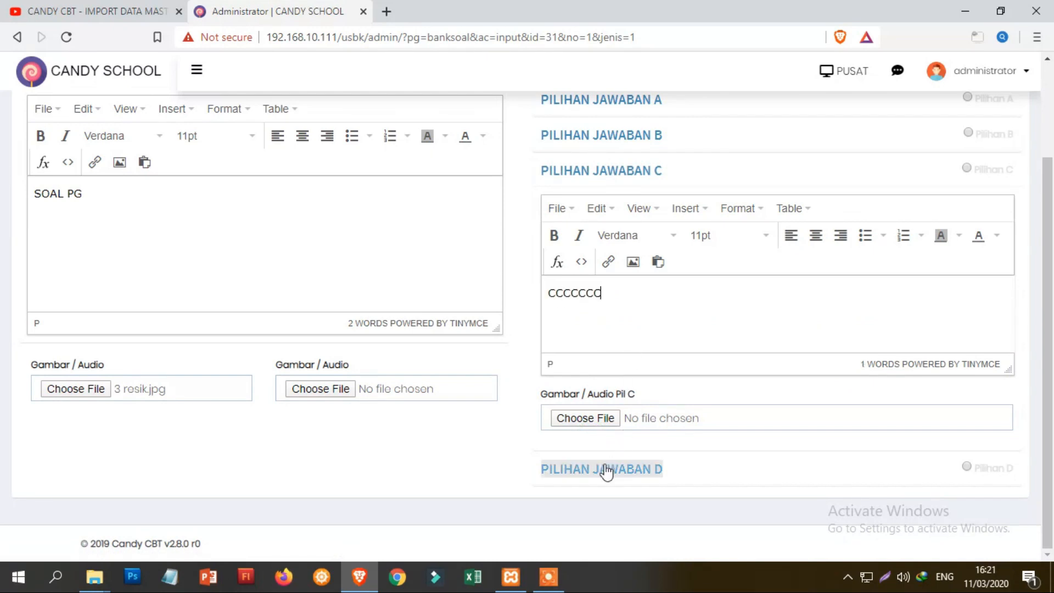
left_click(606, 471)
left_click(595, 348)
type("DDDDDDDDDDD")
Mark Pilihan A as the correct answer and save question 1
scroll(758, 297, "up", 2)
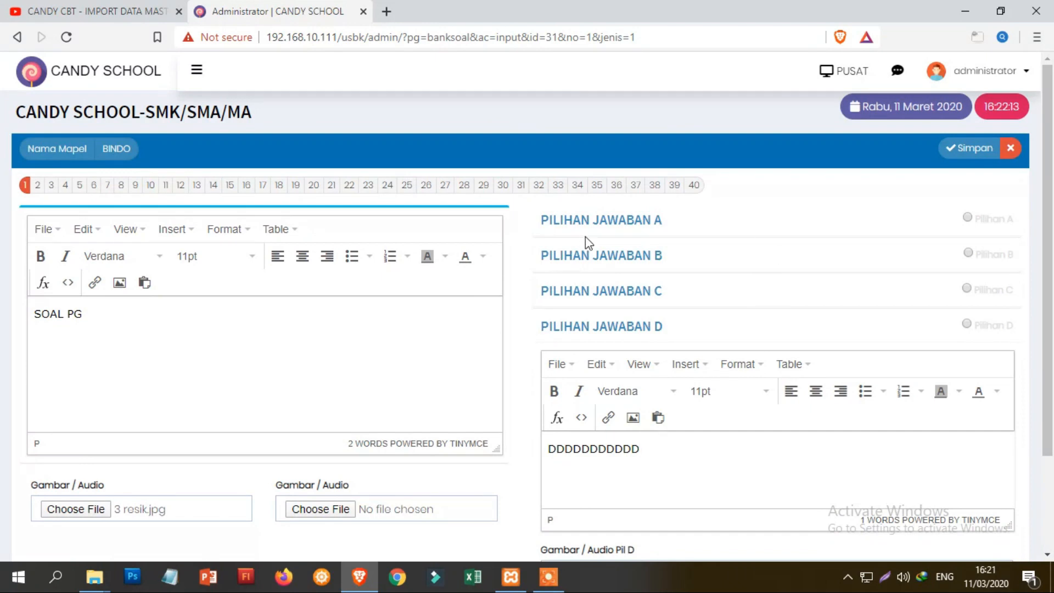
left_click(988, 155)
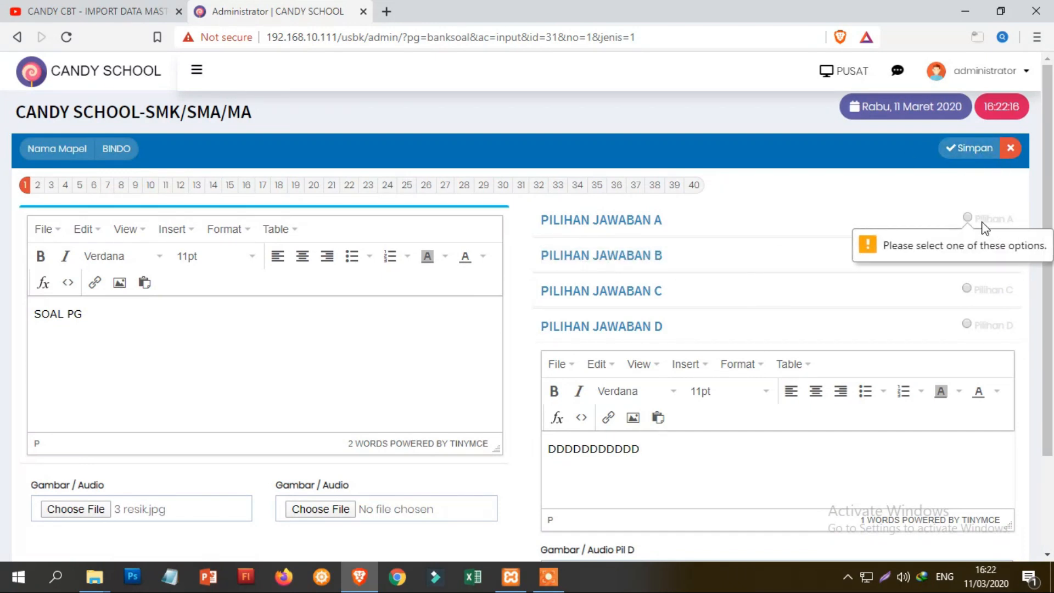
left_click(967, 218)
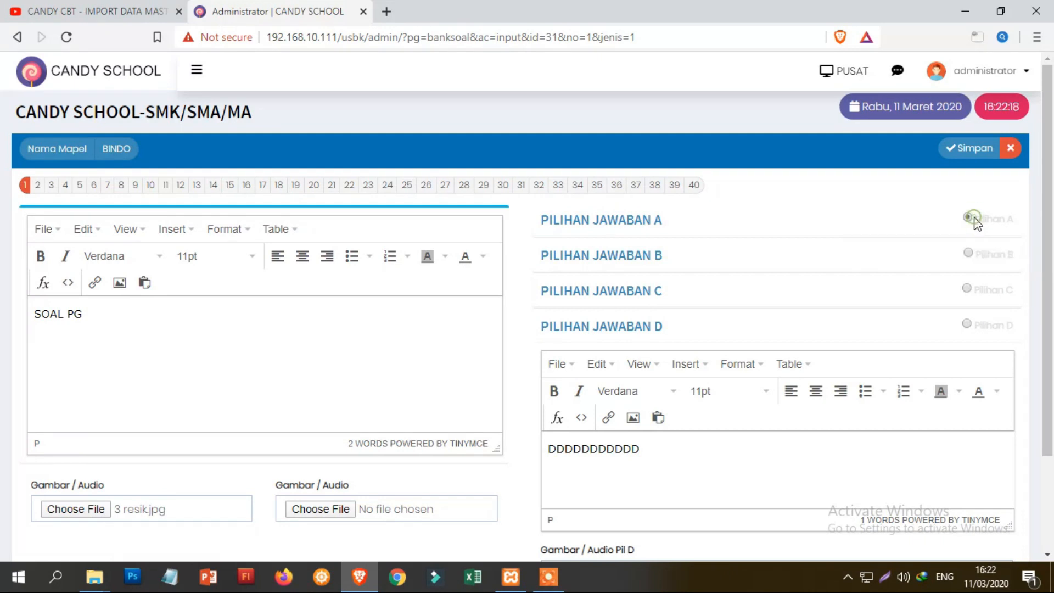
left_click(961, 149)
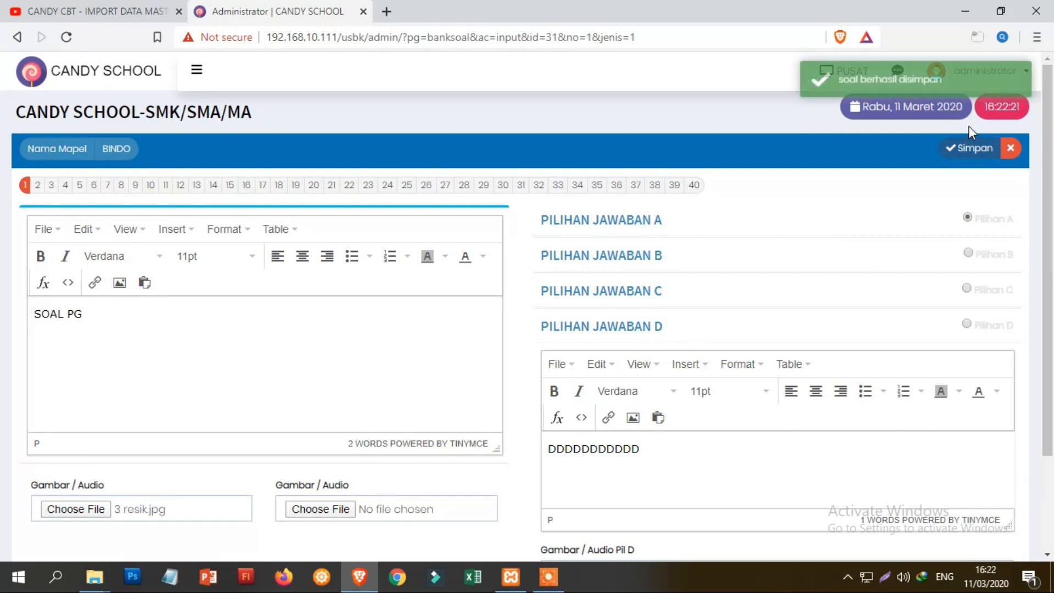
Reopen question 1 from the number strip to check its saved content, and return to the BINDO question list
left_click(37, 187)
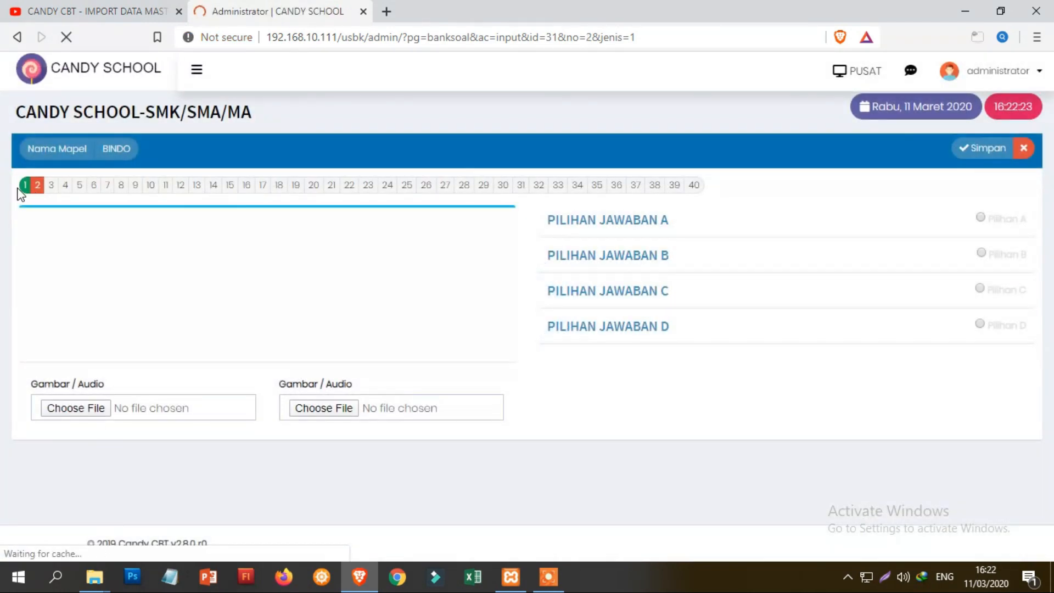
left_click(30, 193)
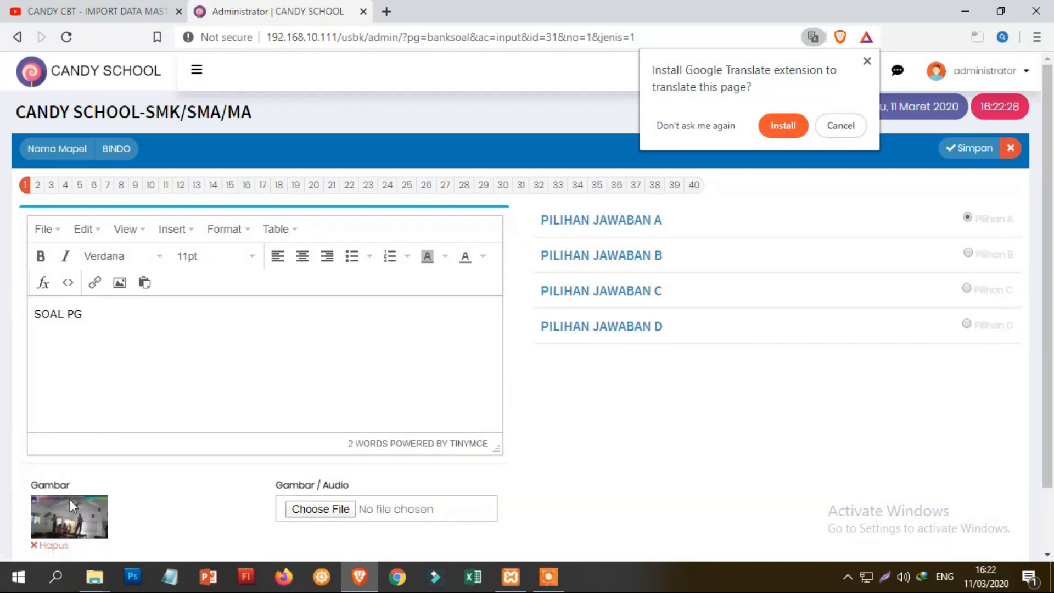
left_click(1009, 148)
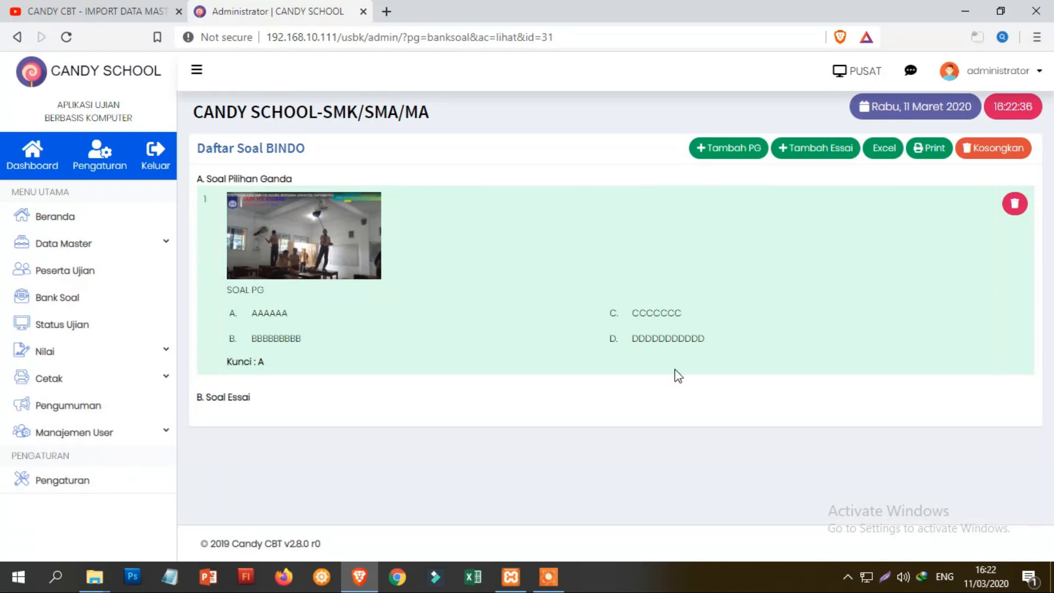
Review question 1 in the BINDO list, view the blank essay question editor, and return to the list
left_click_drag(266, 363, 188, 343)
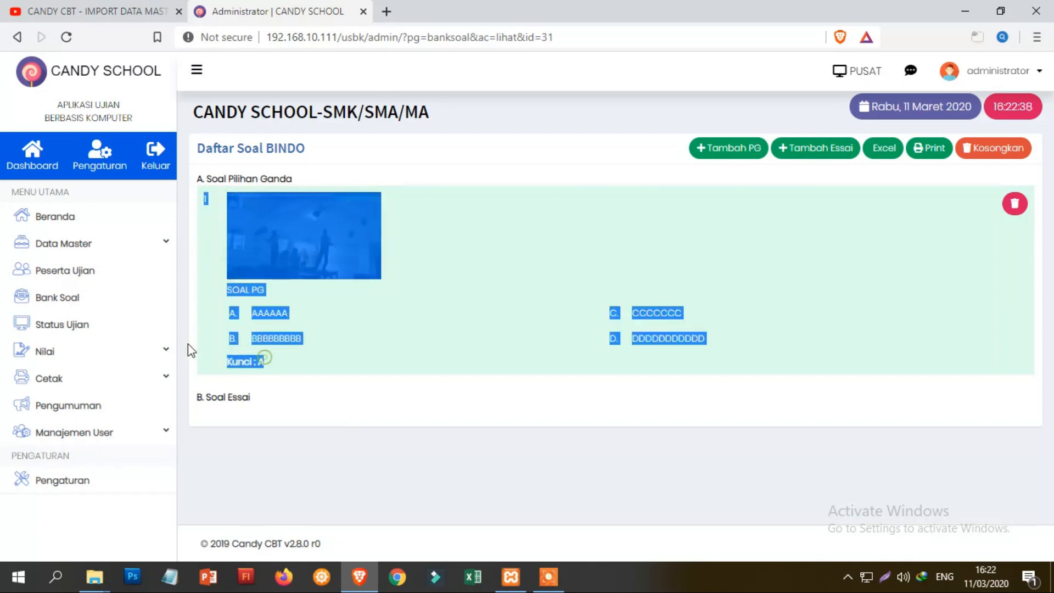
left_click(464, 349)
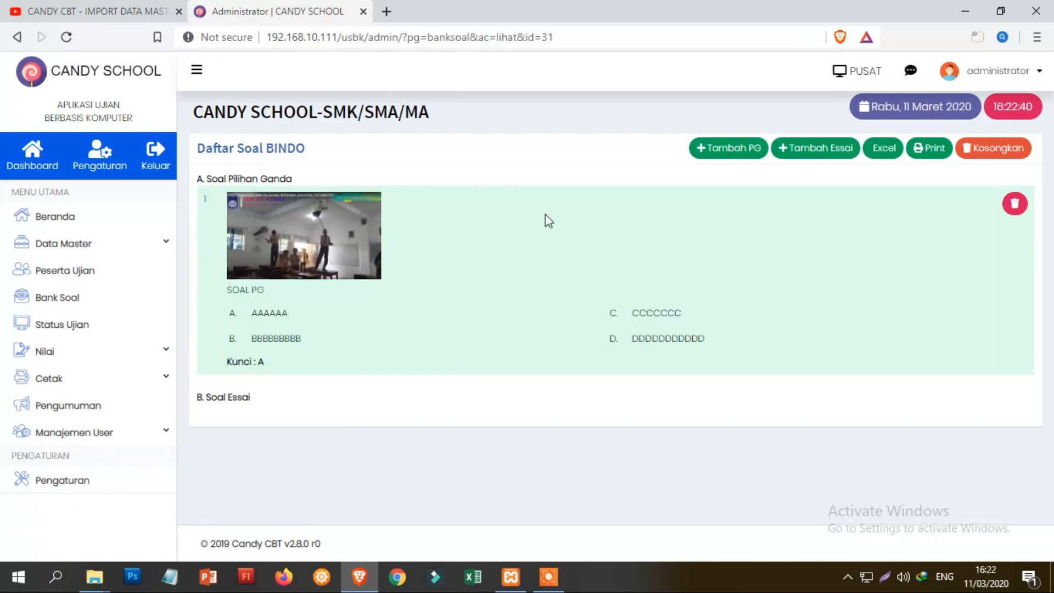
left_click(816, 148)
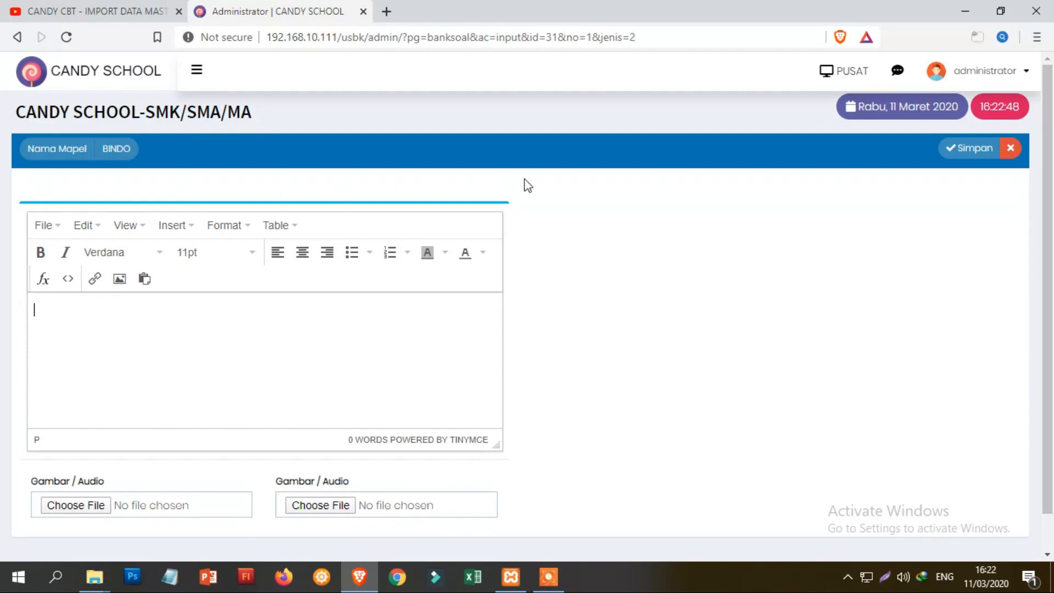
left_click(1009, 151)
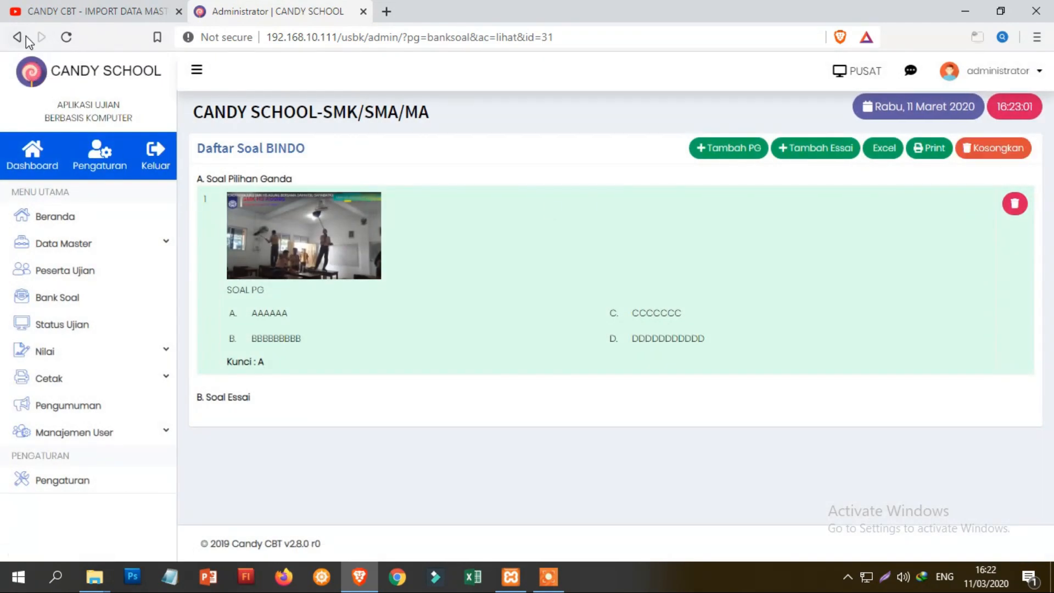
Open the BHS_XI question bank's settings to review the essay question count and weight, and close them without saving
left_click(71, 298)
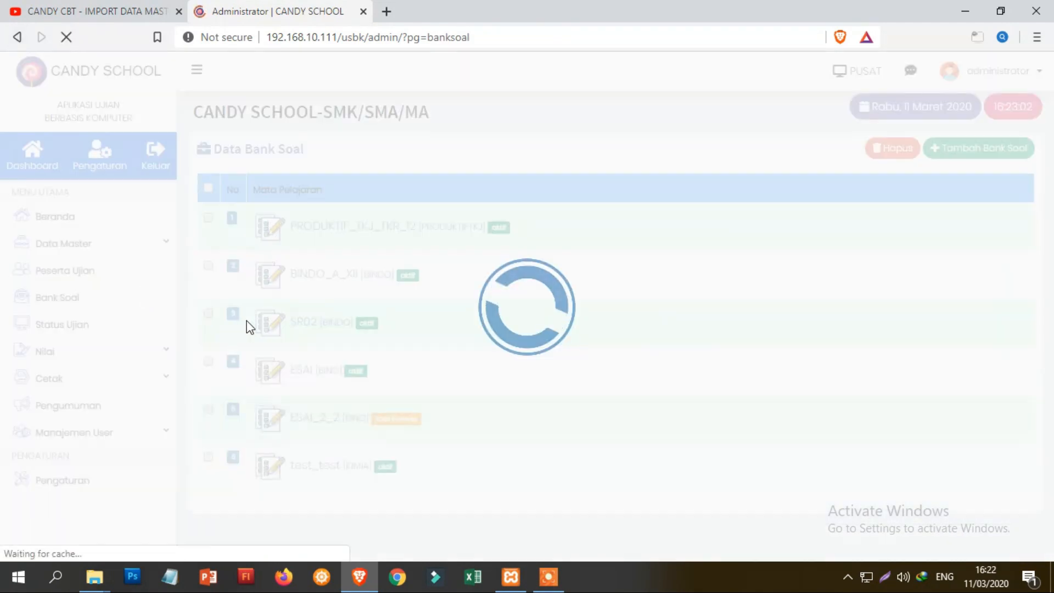
scroll(322, 450, "down", 2)
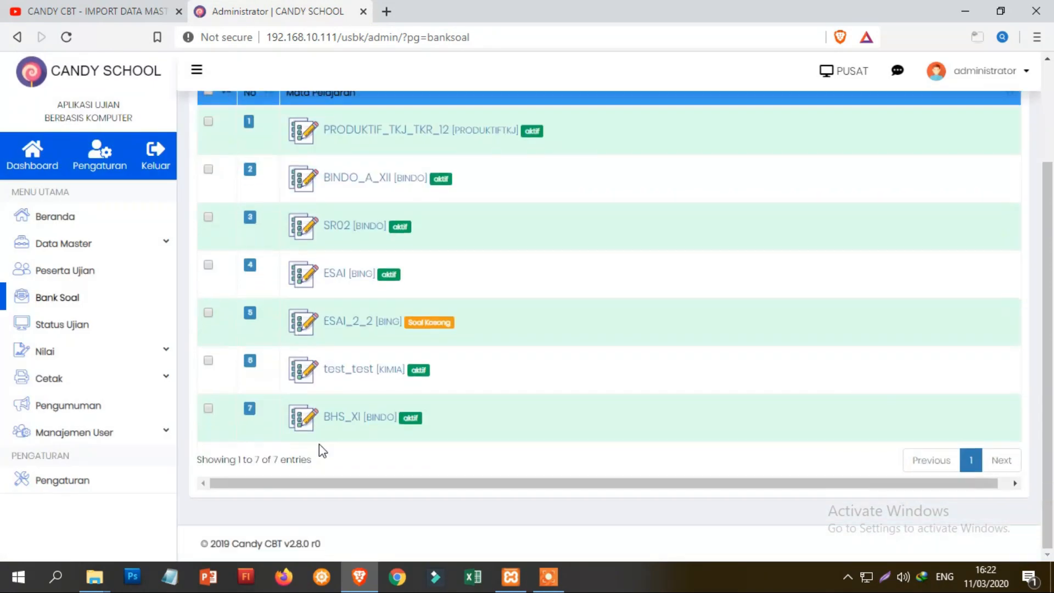
left_click(381, 421)
scroll(381, 426, "down", 2)
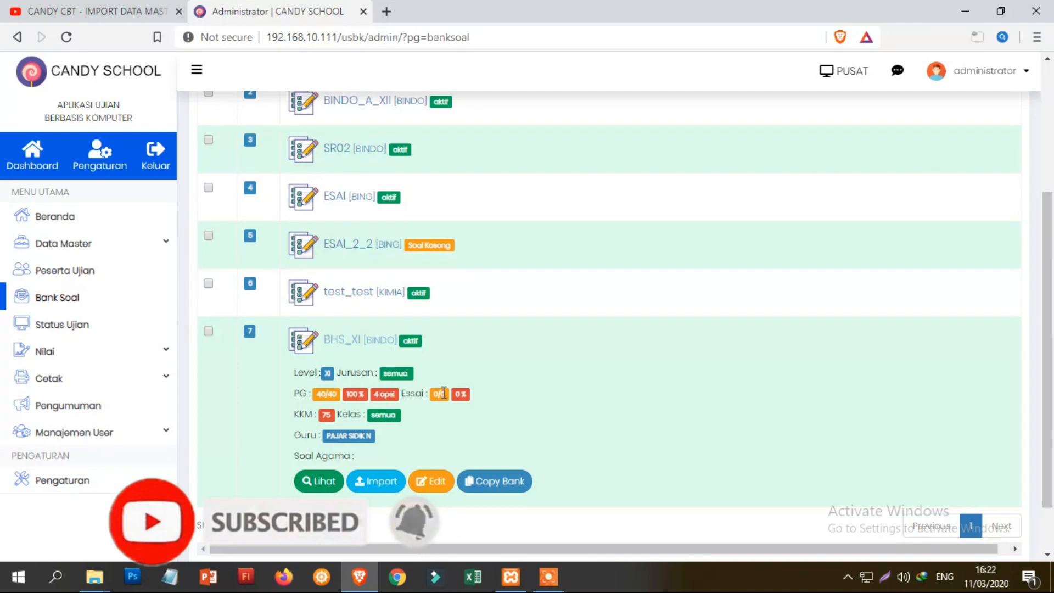
left_click(436, 482)
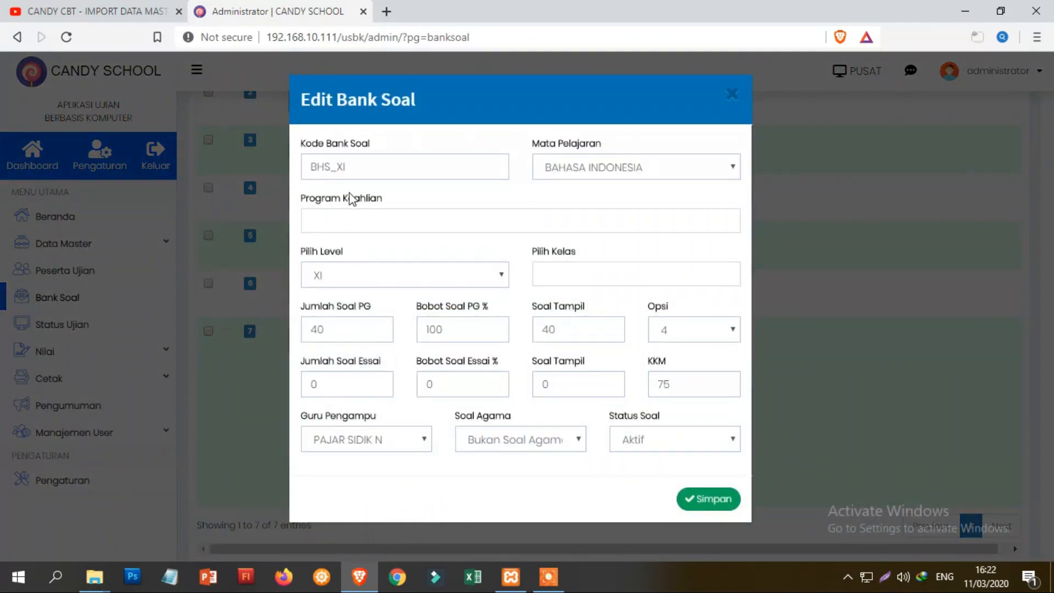
left_click(331, 383)
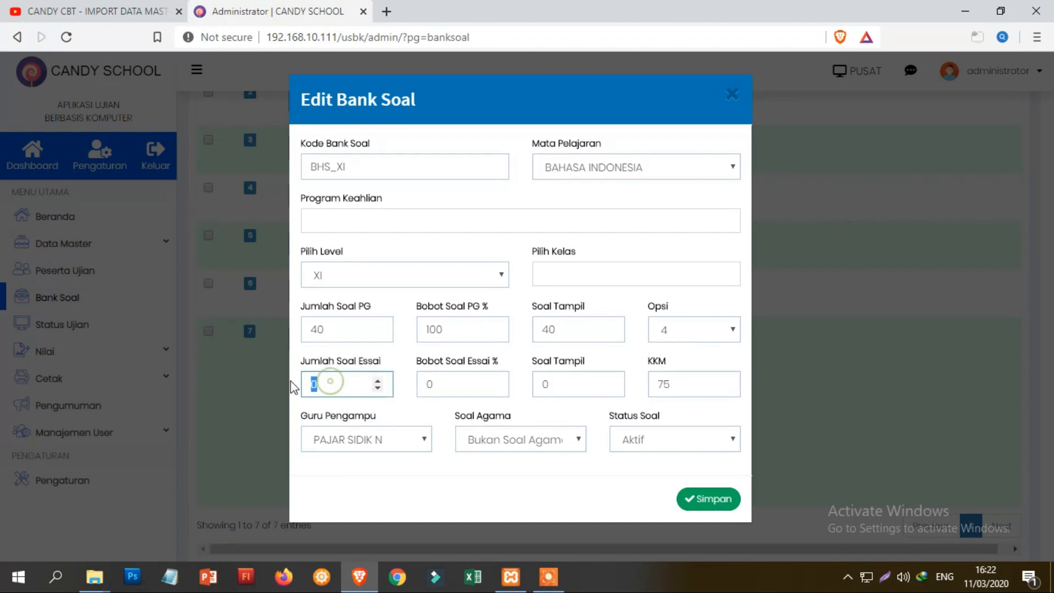
left_click(431, 382)
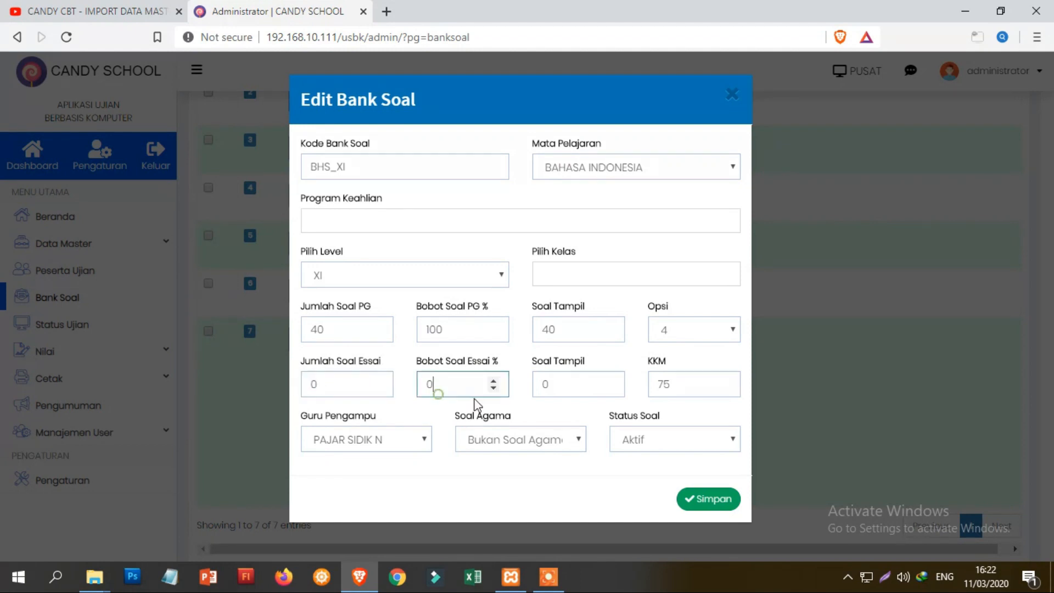
left_click(731, 94)
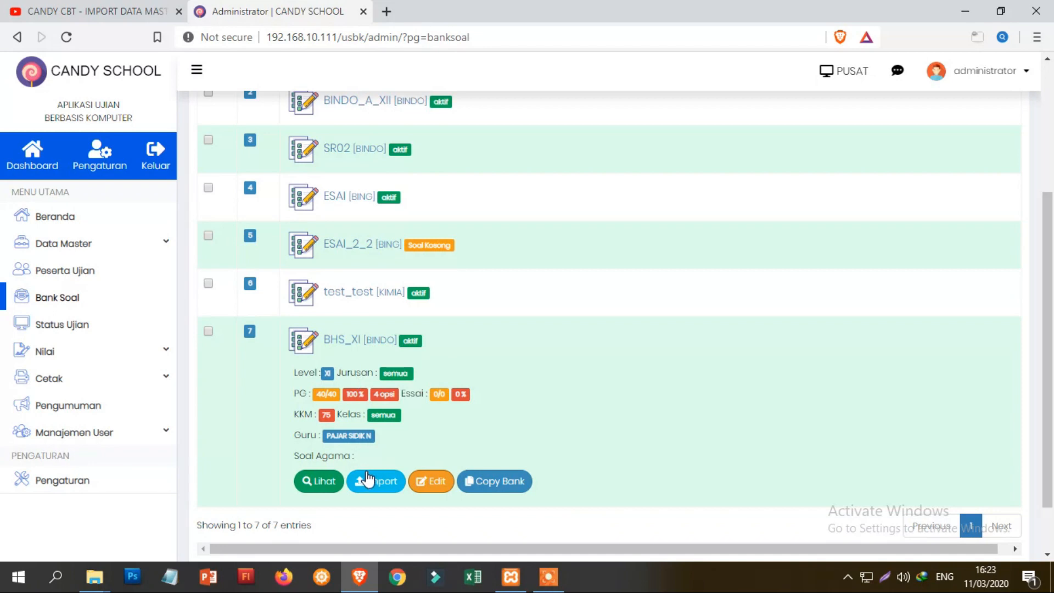
Open question 1 of BHS_XI in the multiple-choice editor and add an empty line below SOAL PG
left_click(319, 490)
left_click(719, 153)
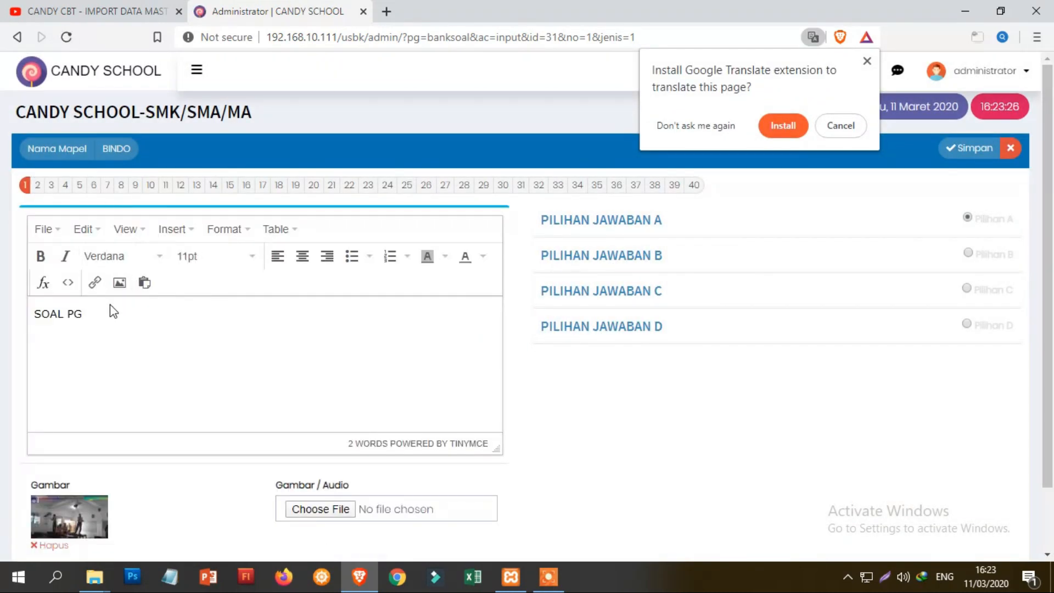
left_click(103, 313)
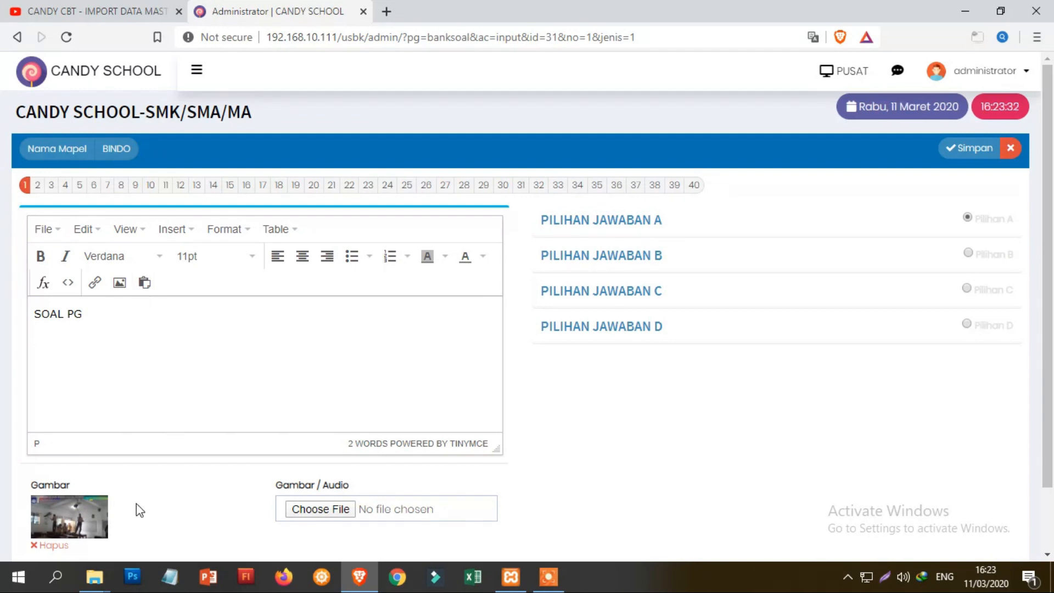
scroll(165, 513, "down", 1)
scroll(174, 515, "down", 1)
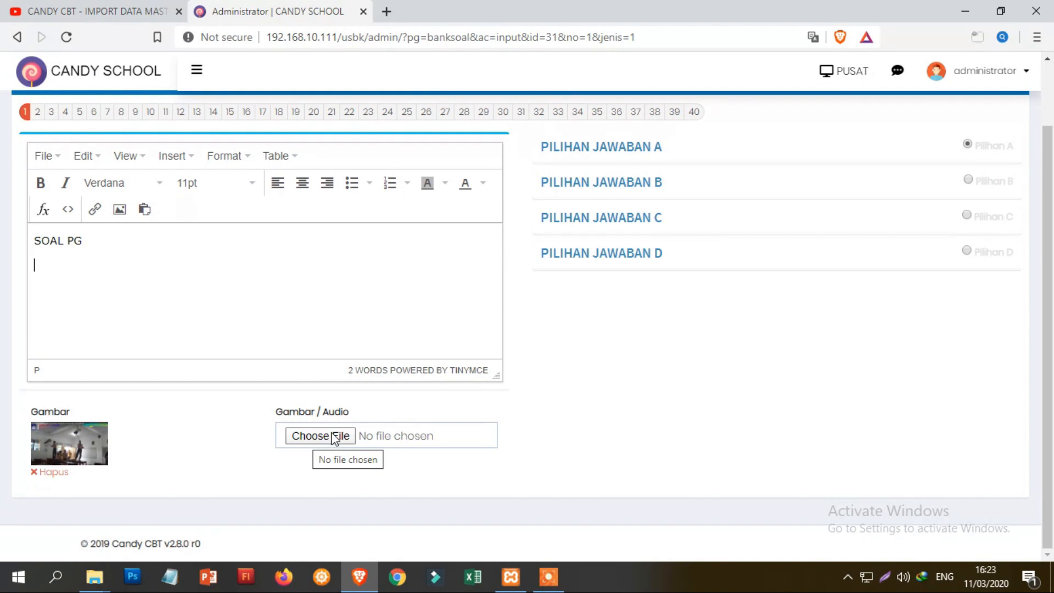
scroll(645, 358, "up", 2)
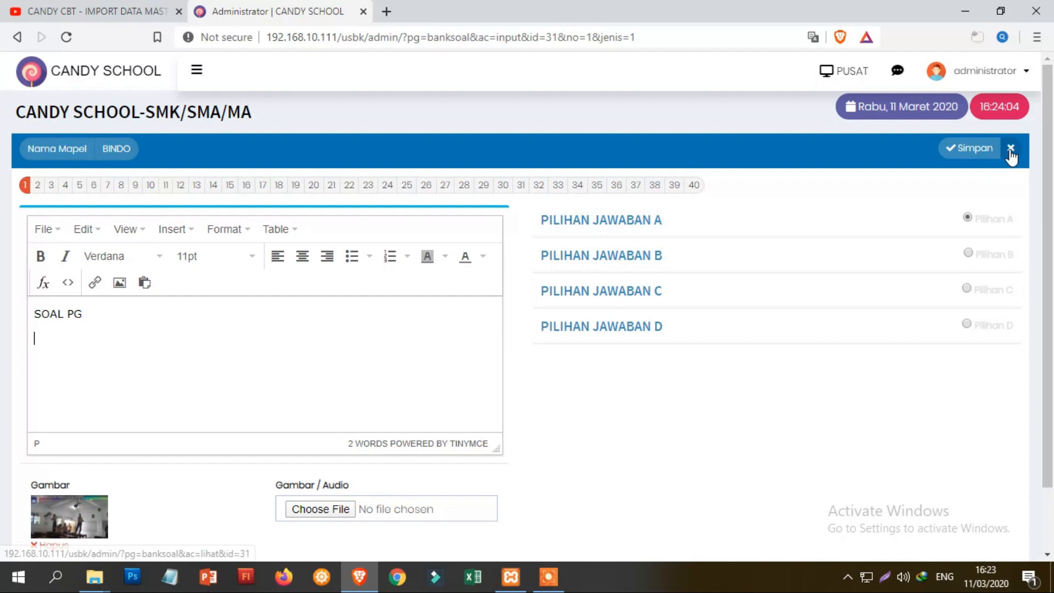
left_click(51, 345)
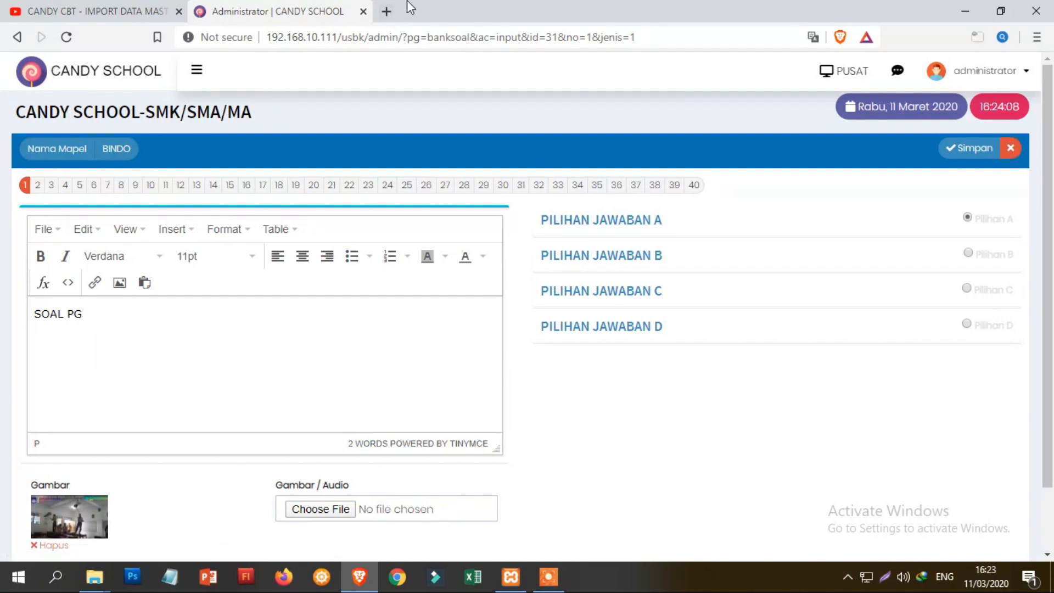
Search the web for "gambar" images in a new browser tab and copy the picture of the orange butterfly
left_click(387, 12)
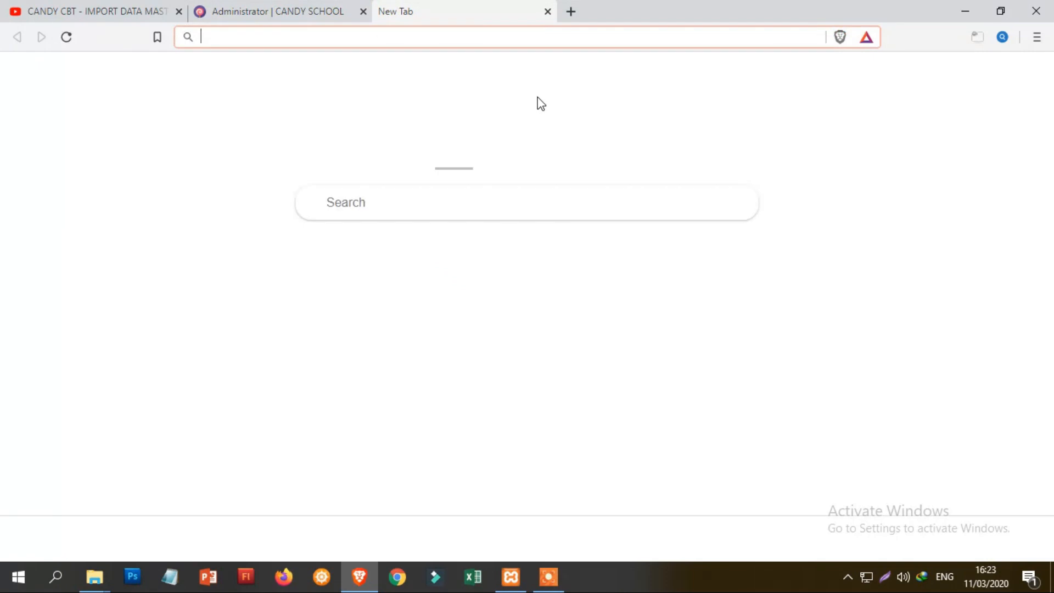
type("ga")
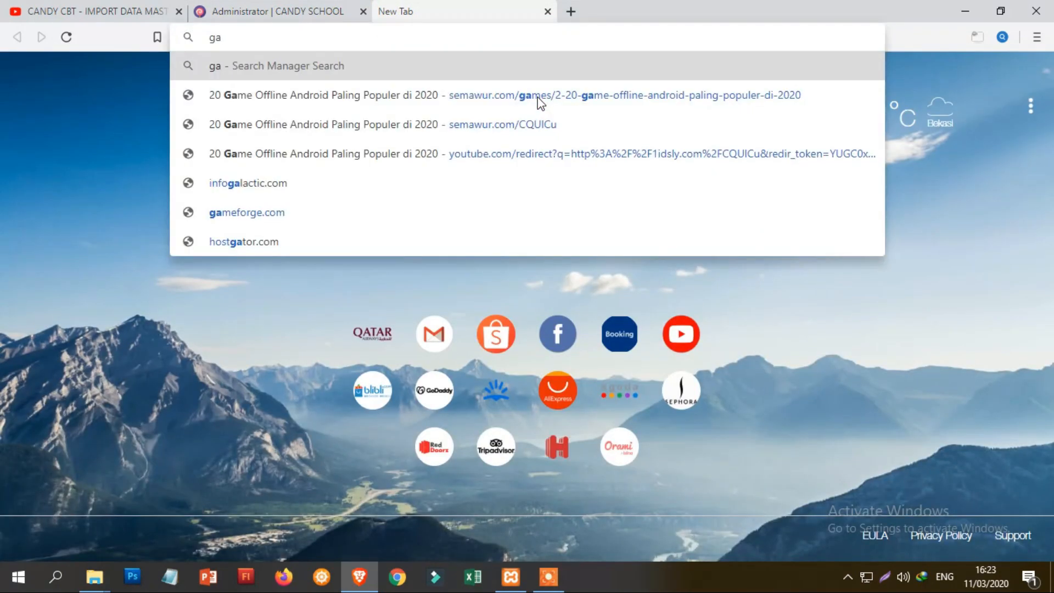
type("mbar")
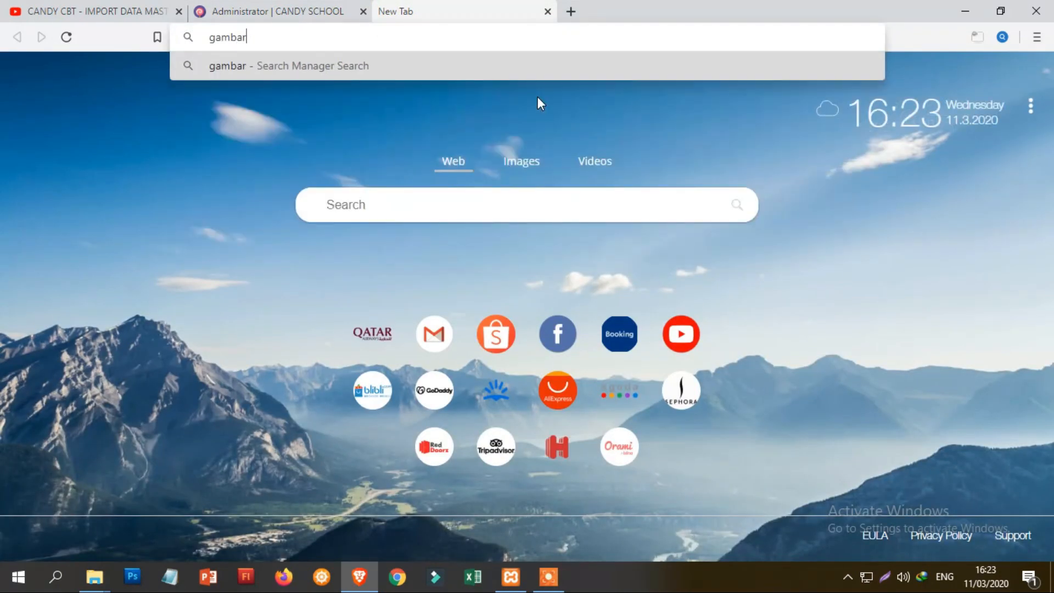
key("Return")
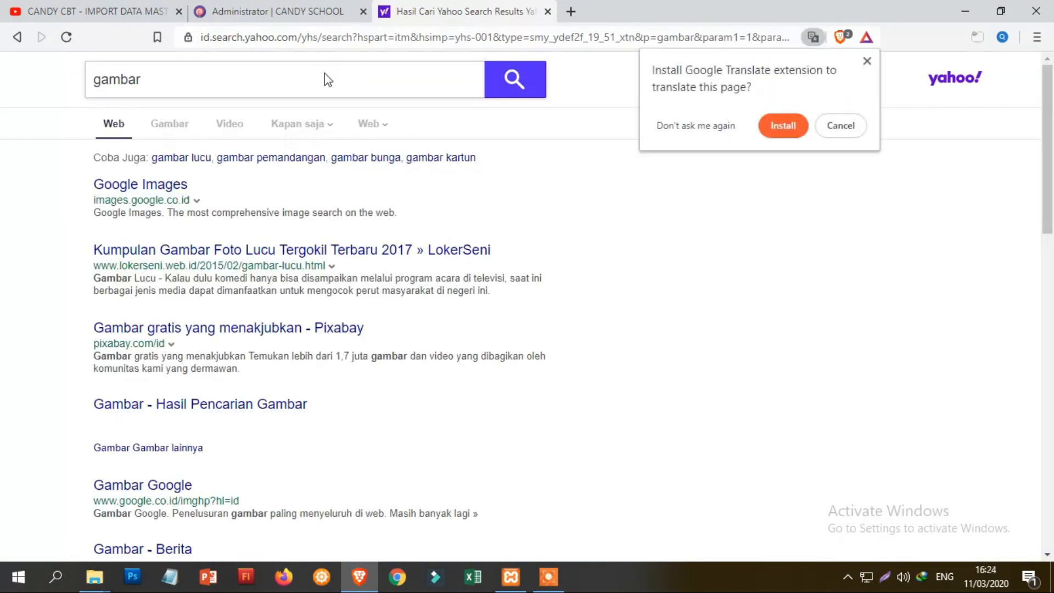
left_click(181, 125)
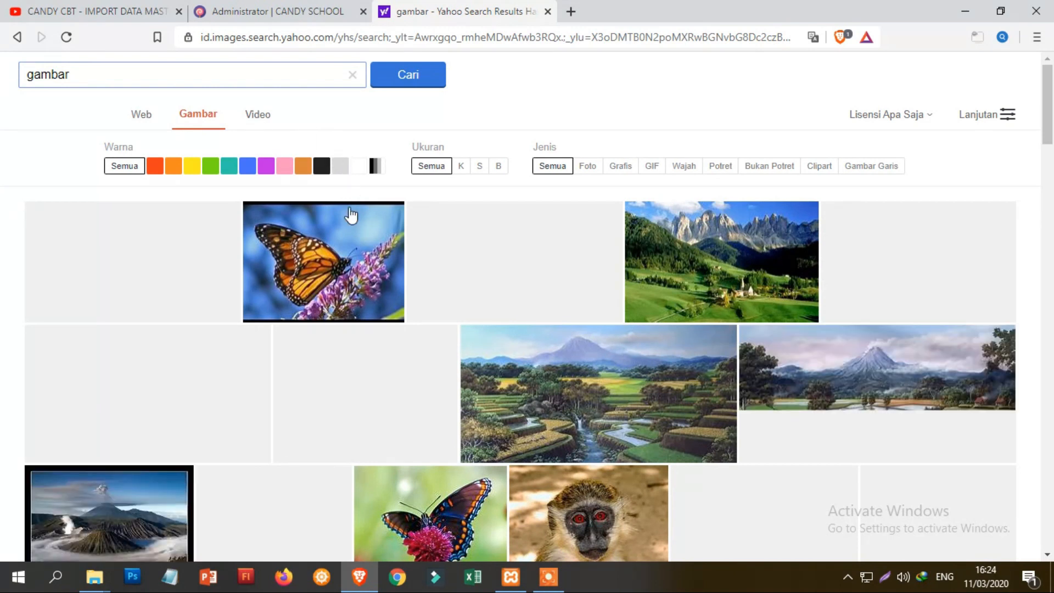
right_click(332, 246)
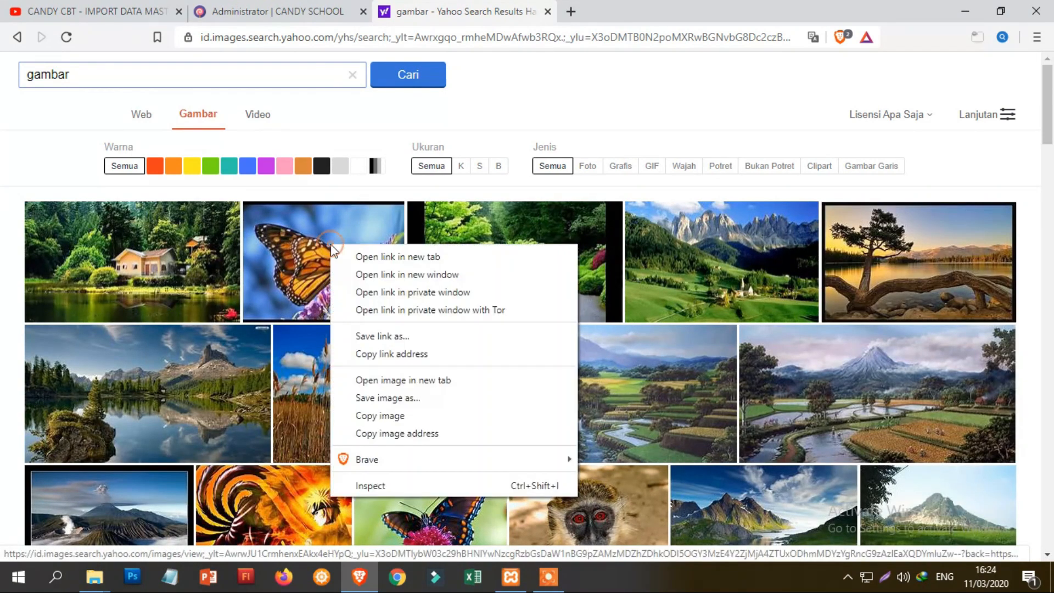
left_click(385, 418)
Paste the butterfly image below SOAL PG in question 1, save the question, and check it in the BINDO question list
left_click(269, 10)
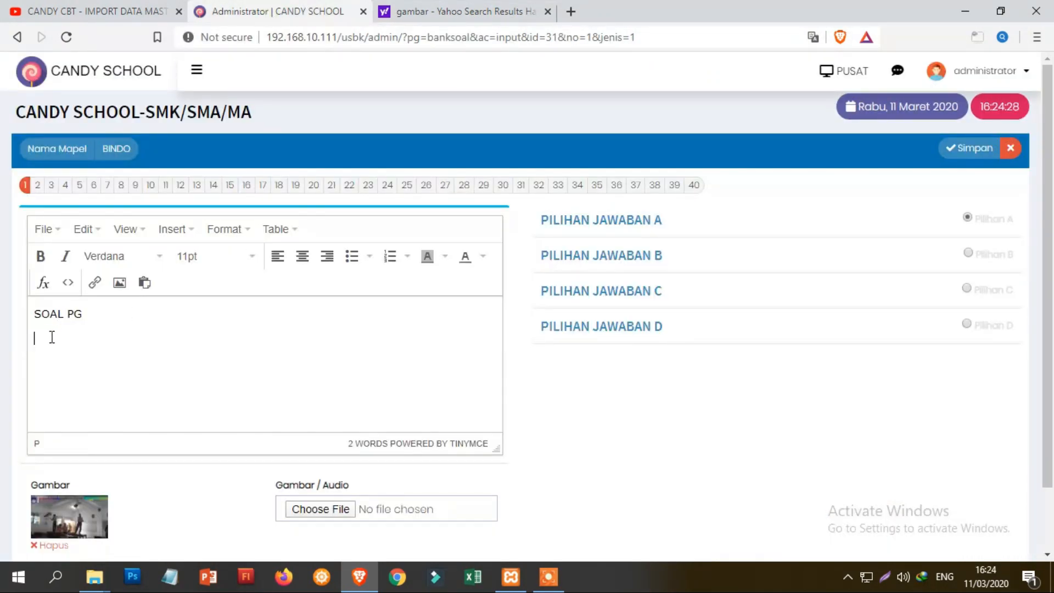
key("ctrl+v")
scroll(215, 376, "down", 1)
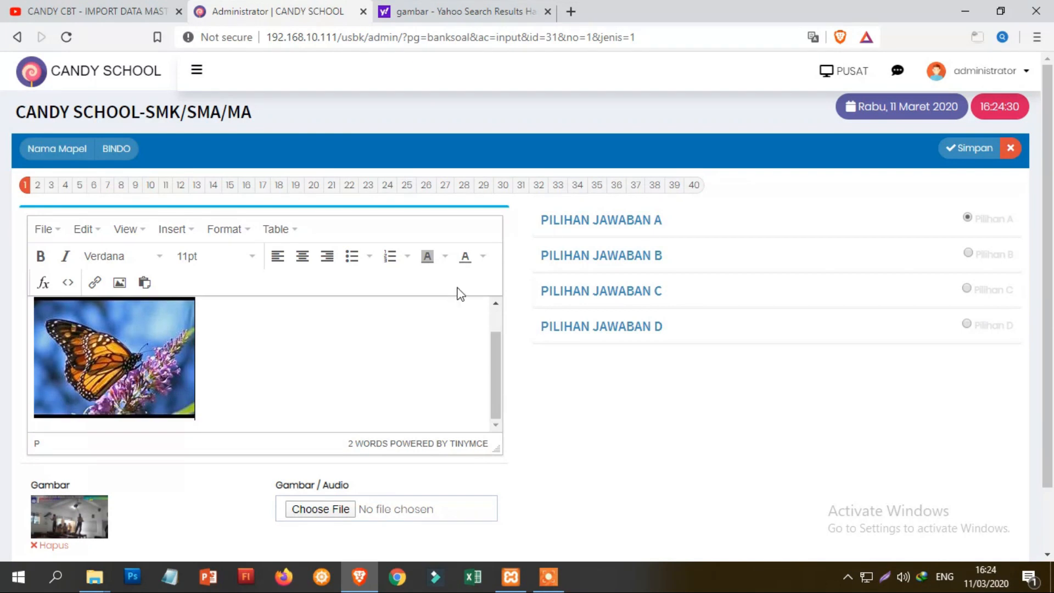
left_click(964, 155)
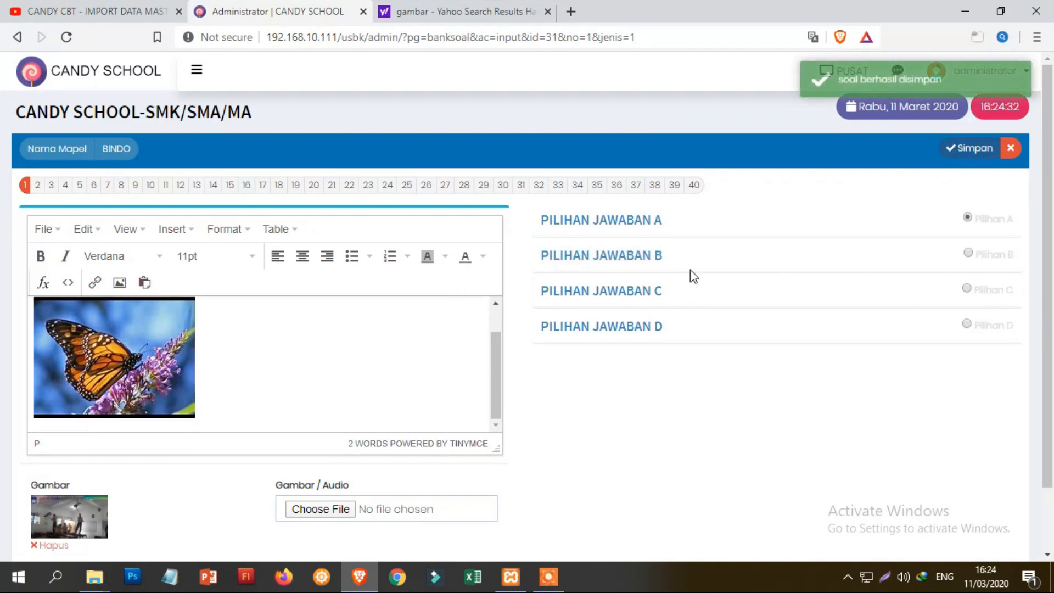
left_click(25, 186)
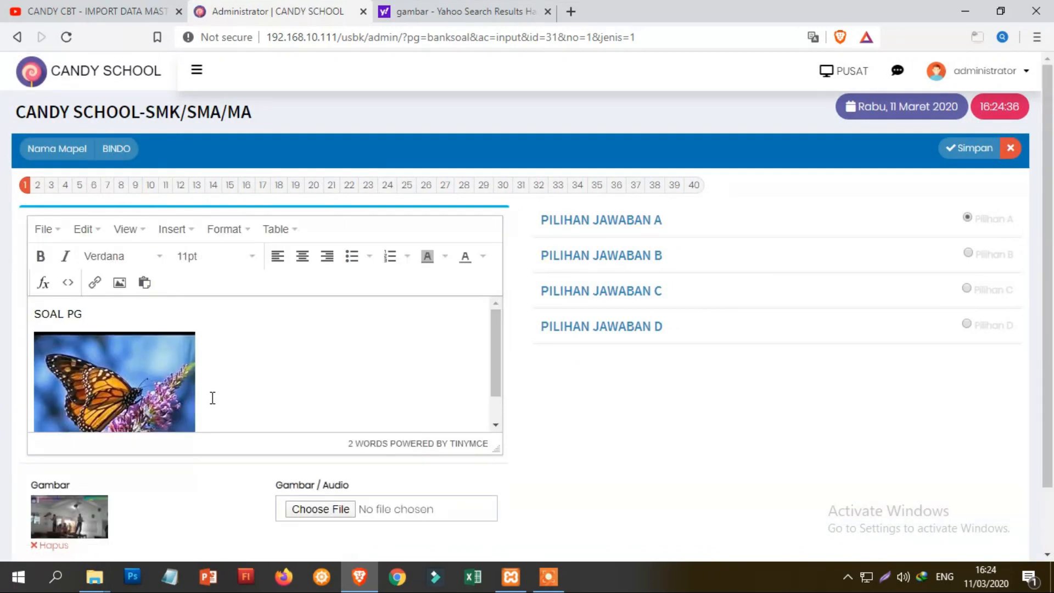
left_click(1009, 148)
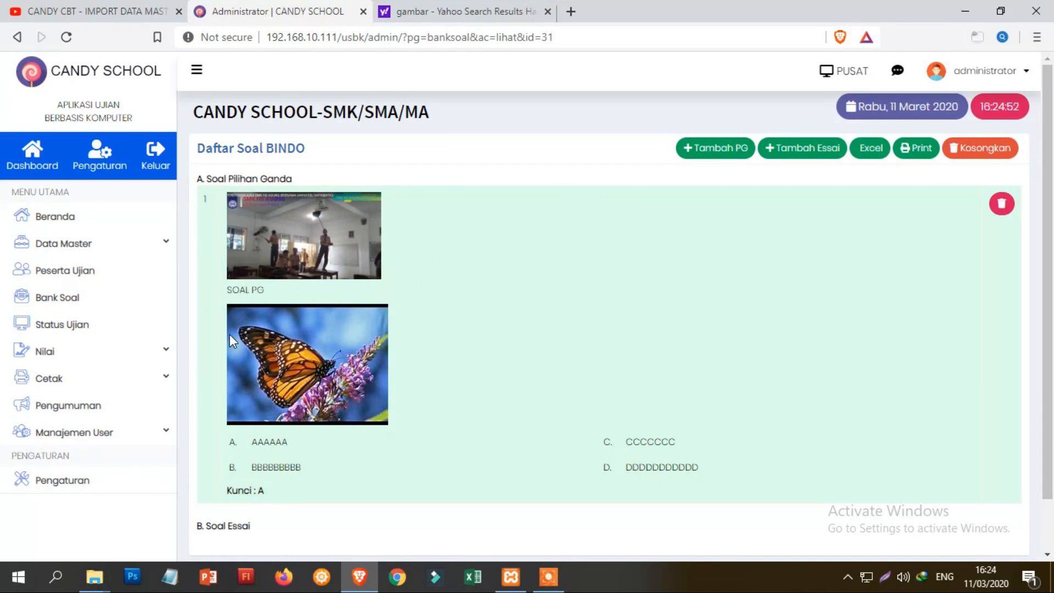
Open the question import page for the BHS_XI question bank
left_click(86, 298)
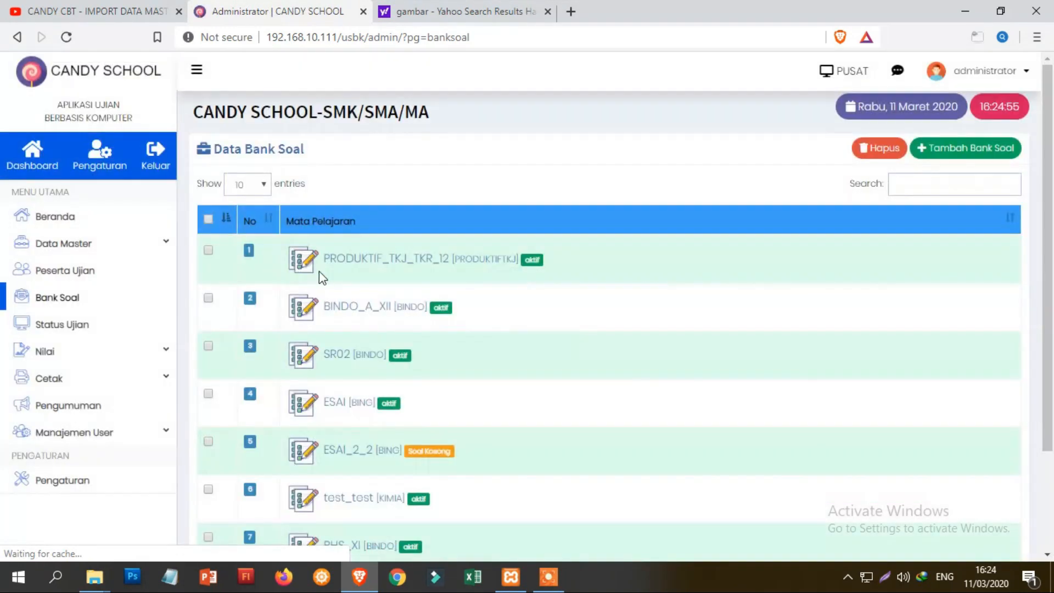
scroll(377, 351, "down", 2)
left_click(356, 422)
scroll(384, 428, "down", 3)
left_click(373, 417)
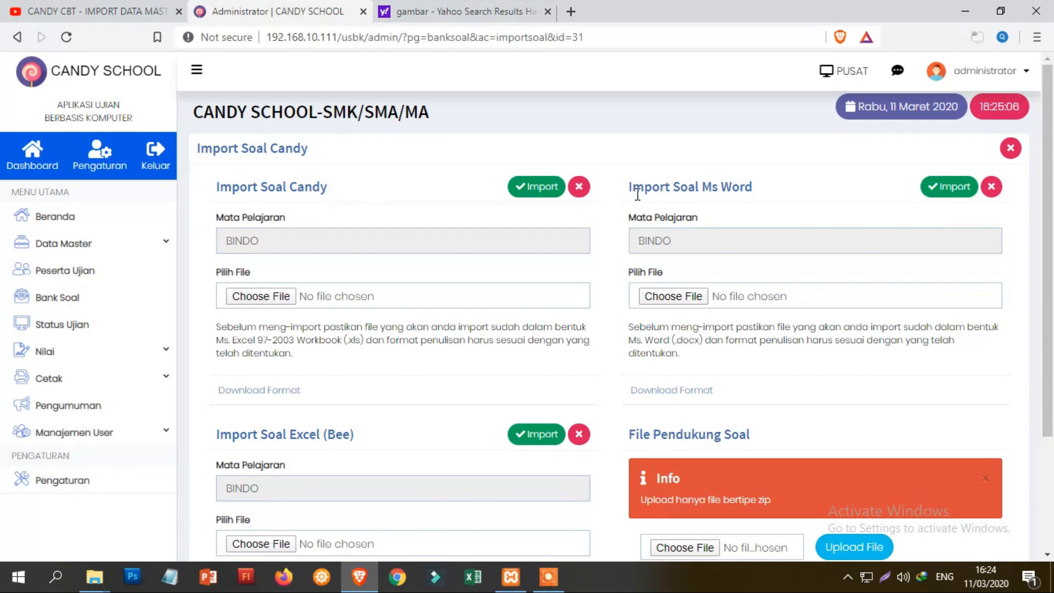
Examine the import options for Candy, Ms Word and Excel (Bee) files and the supporting-file upload section
left_click_drag(635, 189, 753, 184)
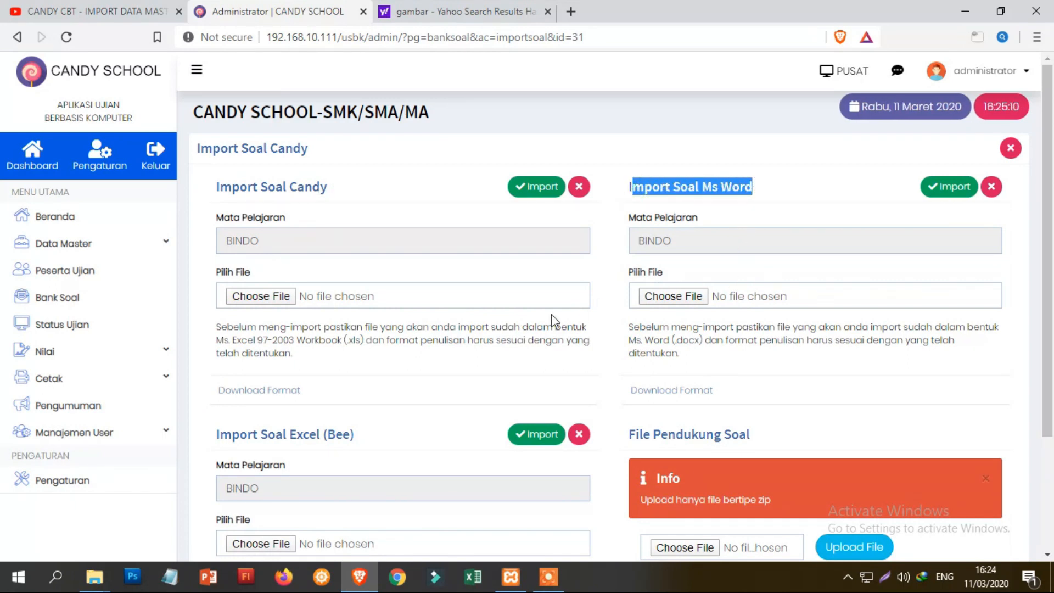
scroll(465, 338, "down", 1)
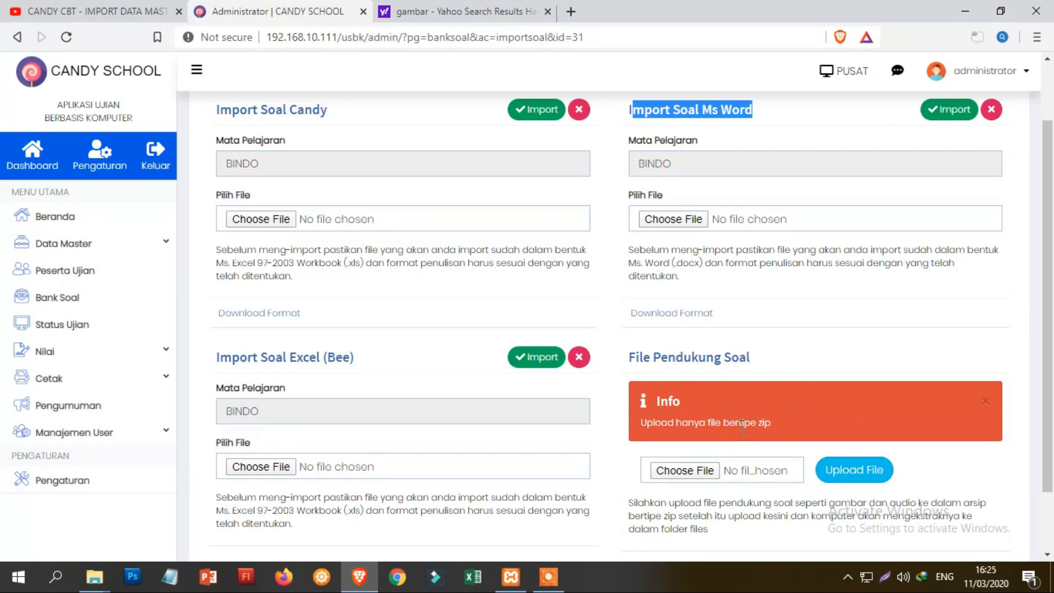
scroll(744, 418, "up", 2)
scroll(747, 415, "down", 2)
scroll(768, 389, "up", 2)
left_click(454, 339)
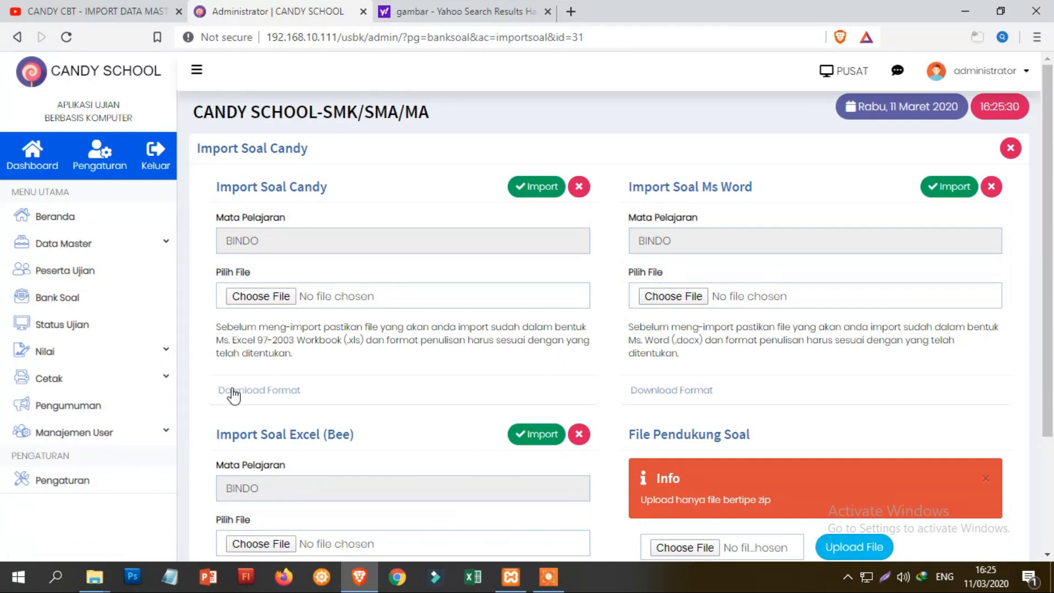
Download the Import Soal Candy format and save it as importdatasoal (1).xls in the Downloads folder
left_click(99, 561)
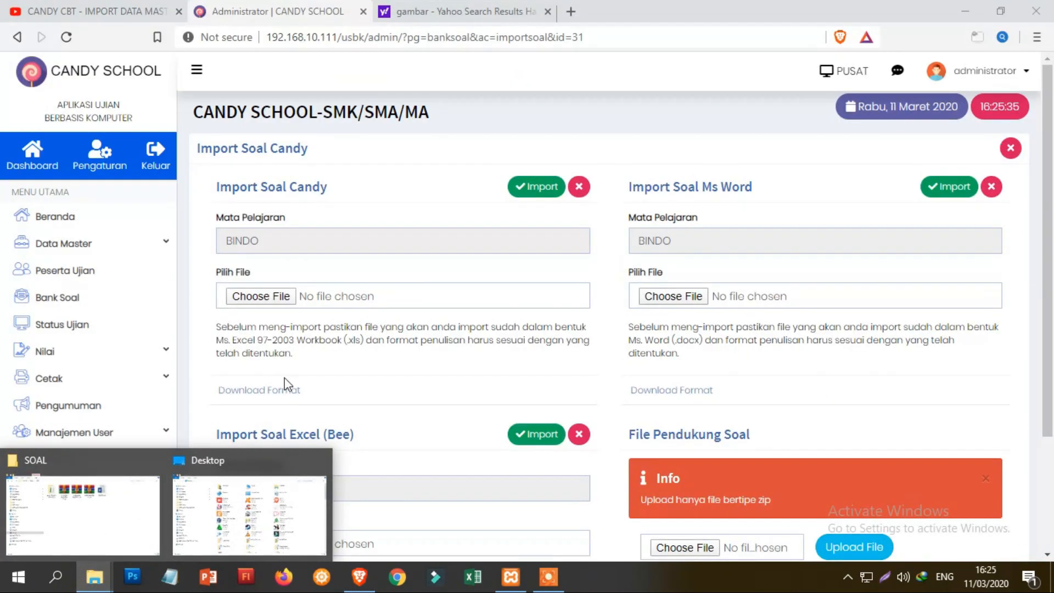
left_click(283, 389)
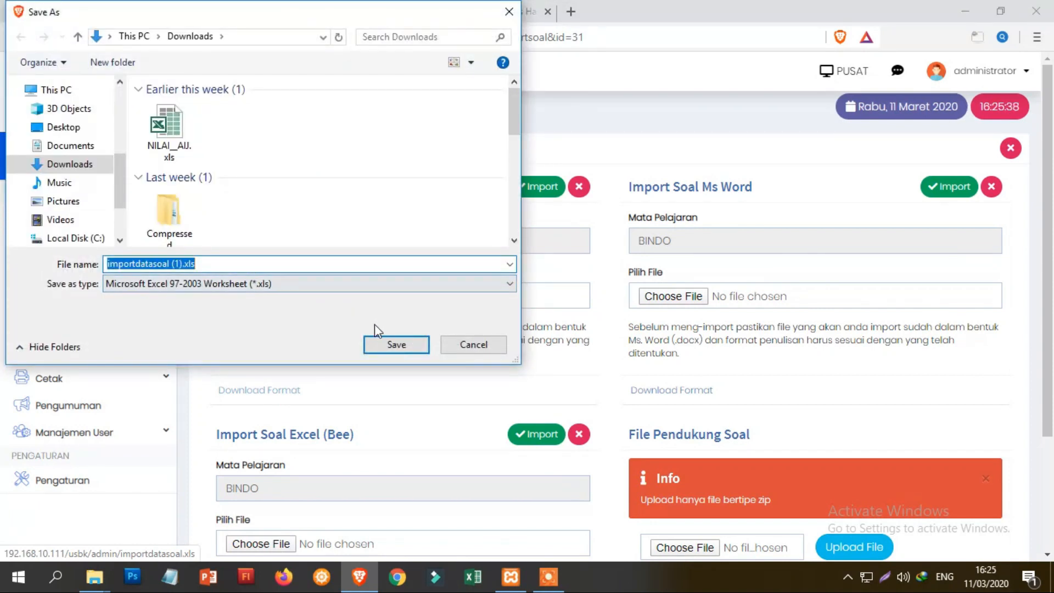
left_click(403, 345)
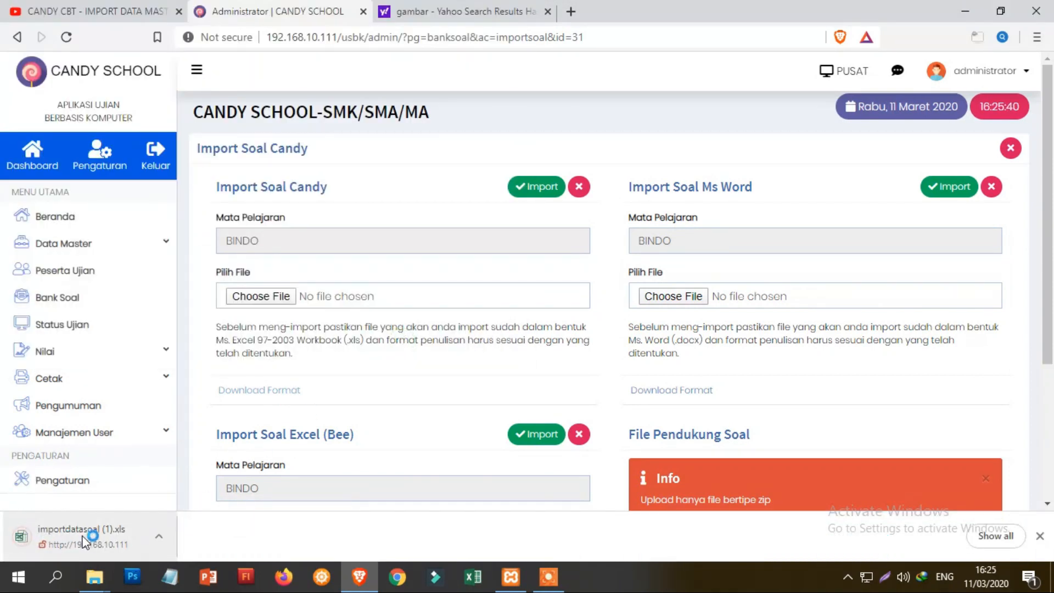
Open the downloaded importdatasoal (1).xls in Excel, dismiss the activation notice, and enable editing of the file
left_click(83, 535)
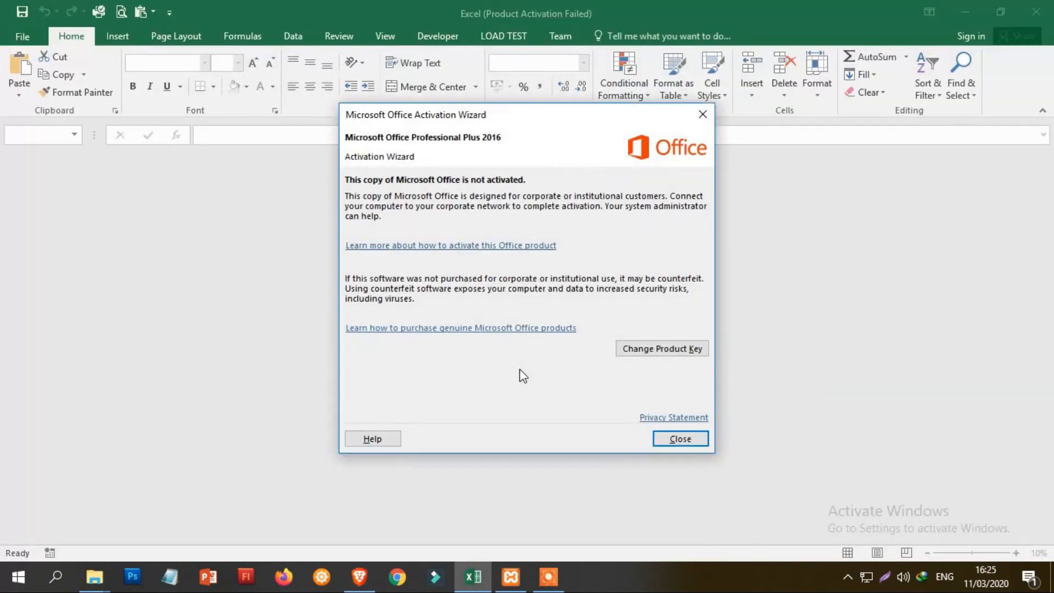
left_click(676, 438)
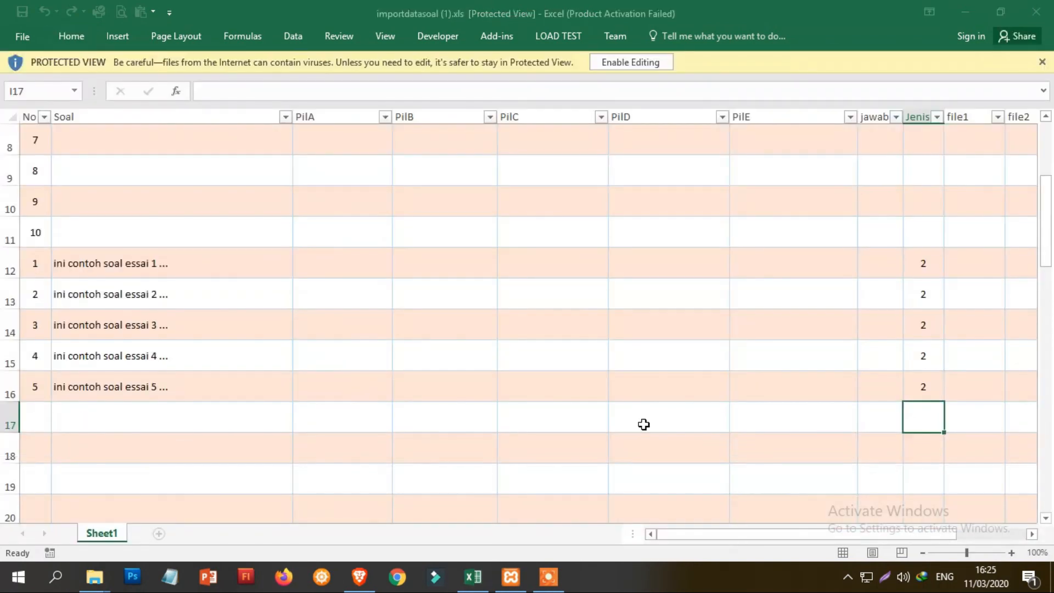
left_click(630, 62)
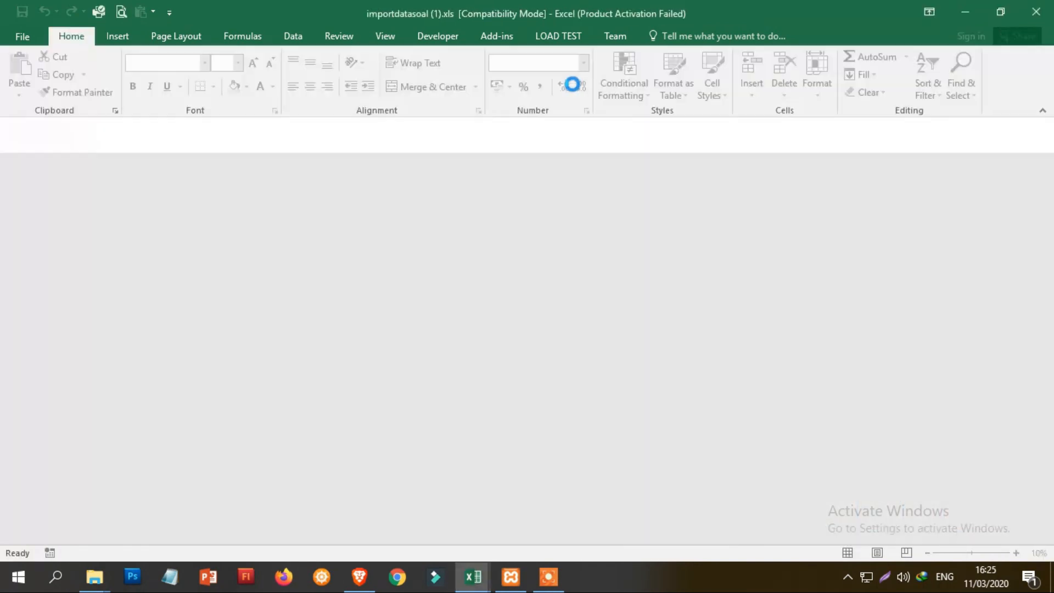
scroll(427, 295, "up", 3)
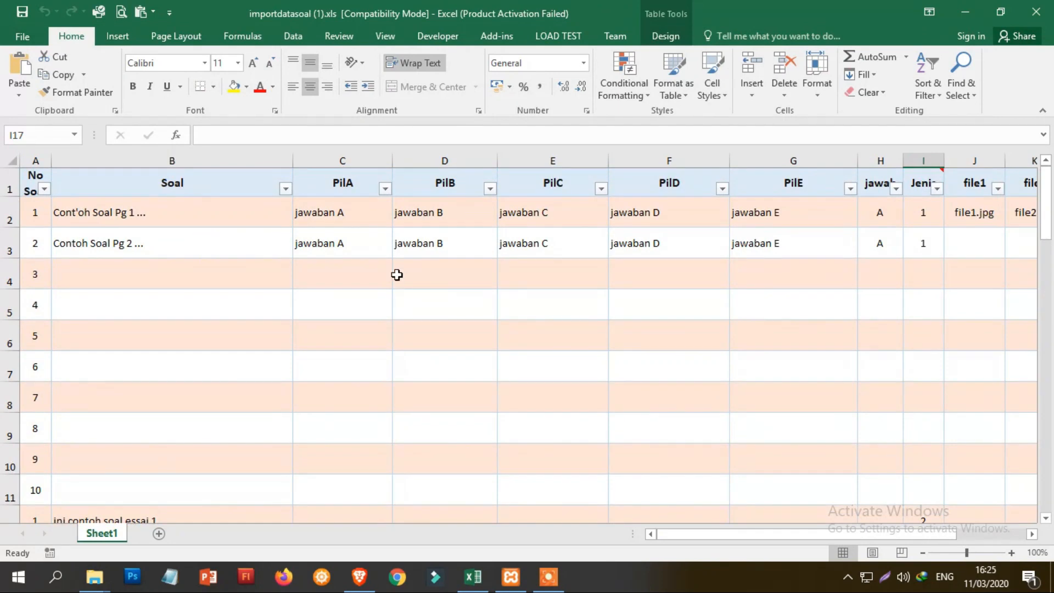
Examine the template's Soal column and the answer option columns PilA to PilE
left_click(165, 221)
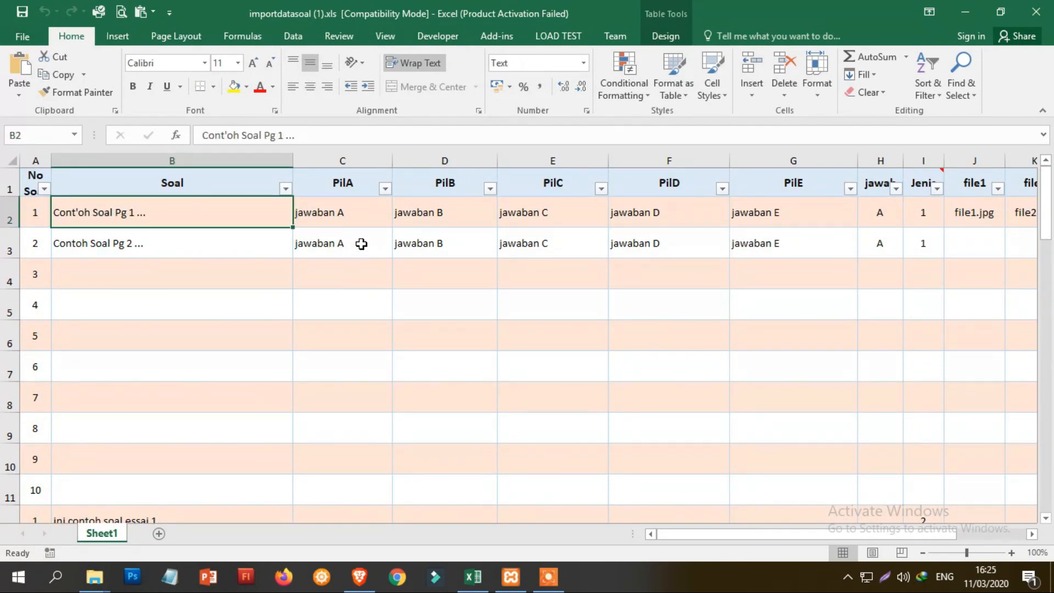
left_click(198, 190)
left_click(325, 187)
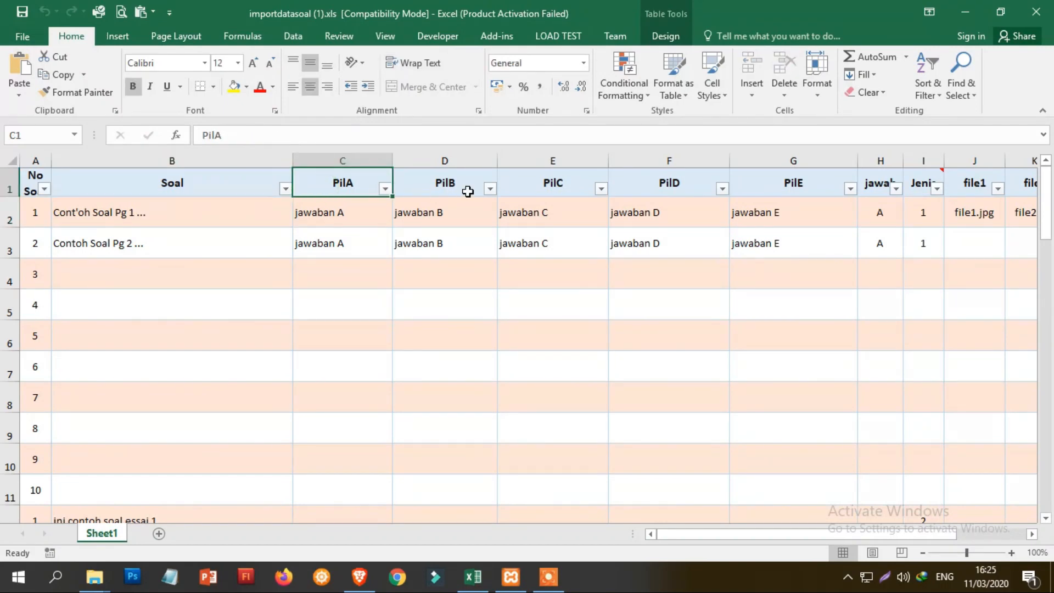
left_click(468, 174)
left_click(561, 185)
left_click(683, 187)
left_click(785, 187)
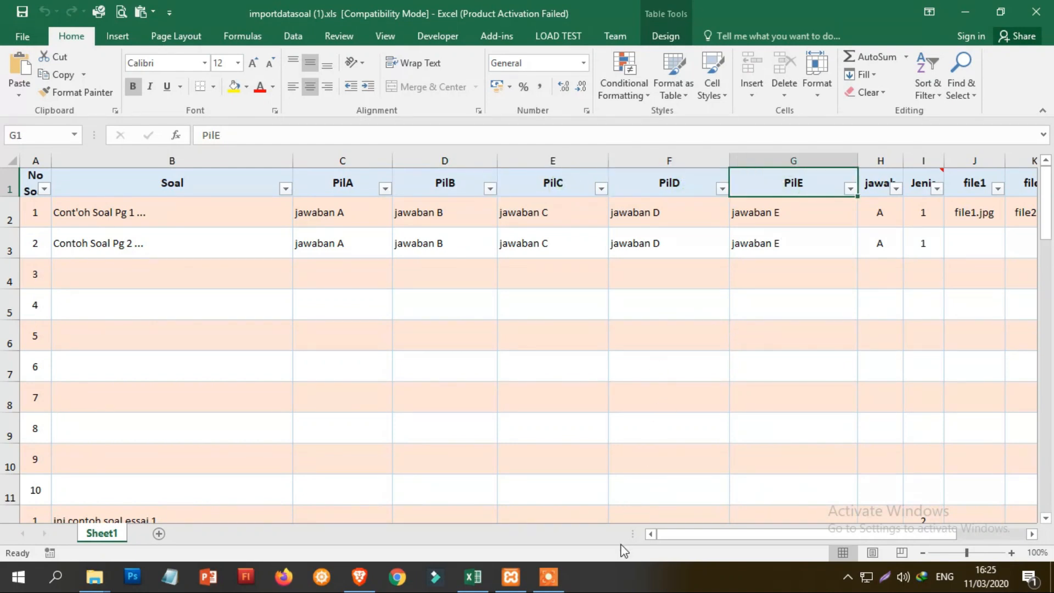
left_click_drag(675, 535, 628, 519)
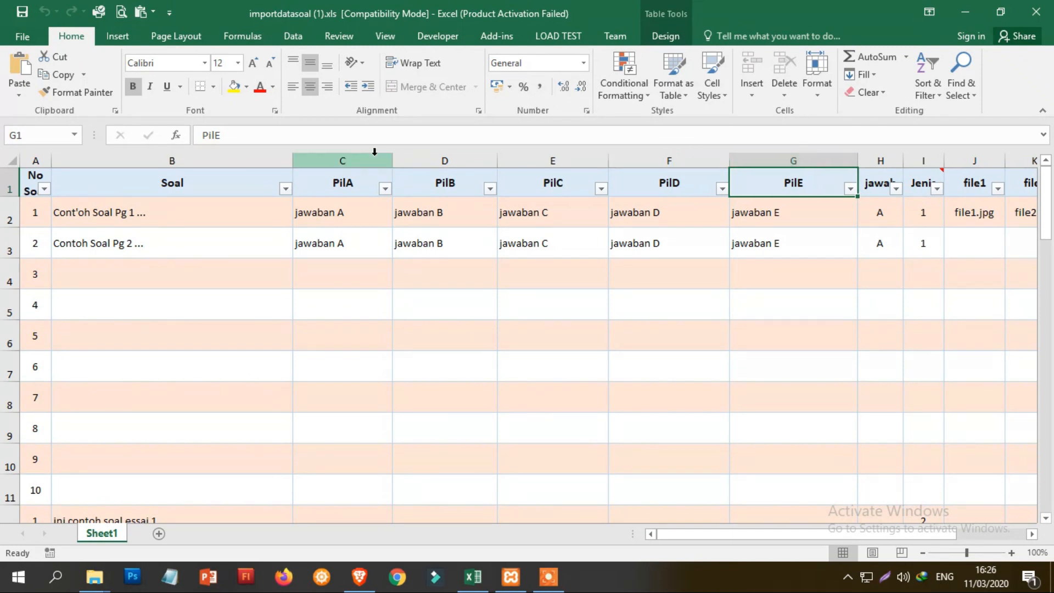
left_click(675, 159)
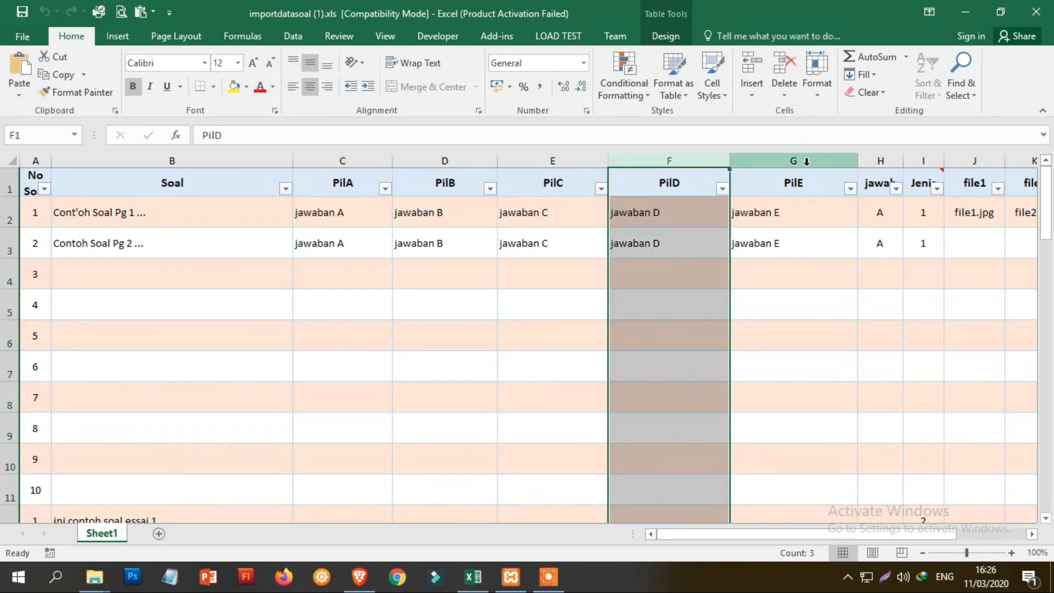
left_click(794, 161)
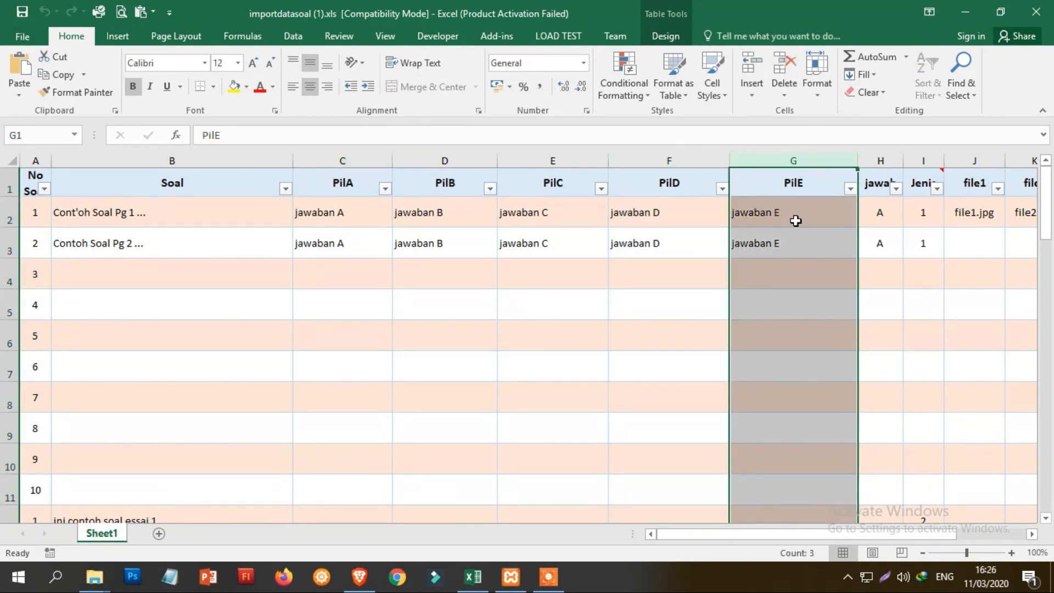
Clear the sample PilE answers for questions 1 and 2 in cells G2:G3
left_click_drag(720, 538, 785, 537)
left_click_drag(441, 215, 440, 240)
key("Delete")
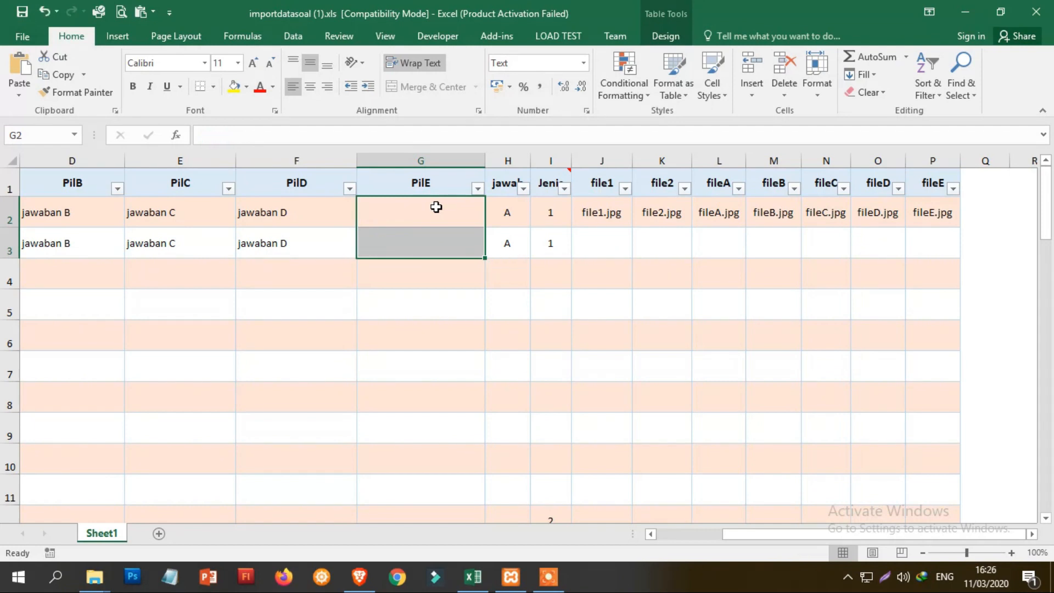
Examine the template's supporting-file columns file1 to fileE, the answer key column, and the comment explaining the Jenis codes
left_click(922, 208)
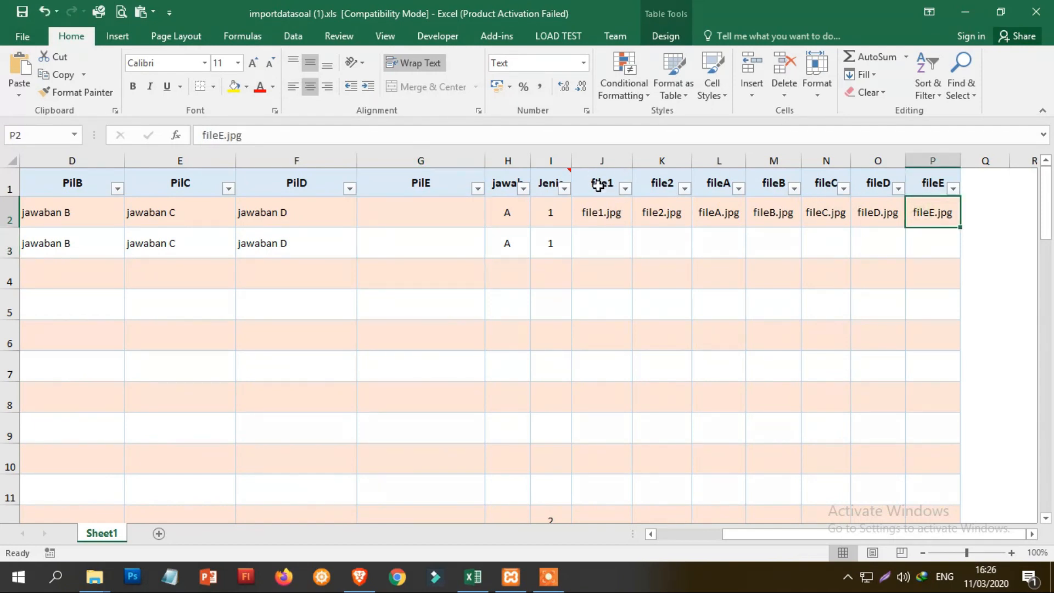
left_click(611, 218)
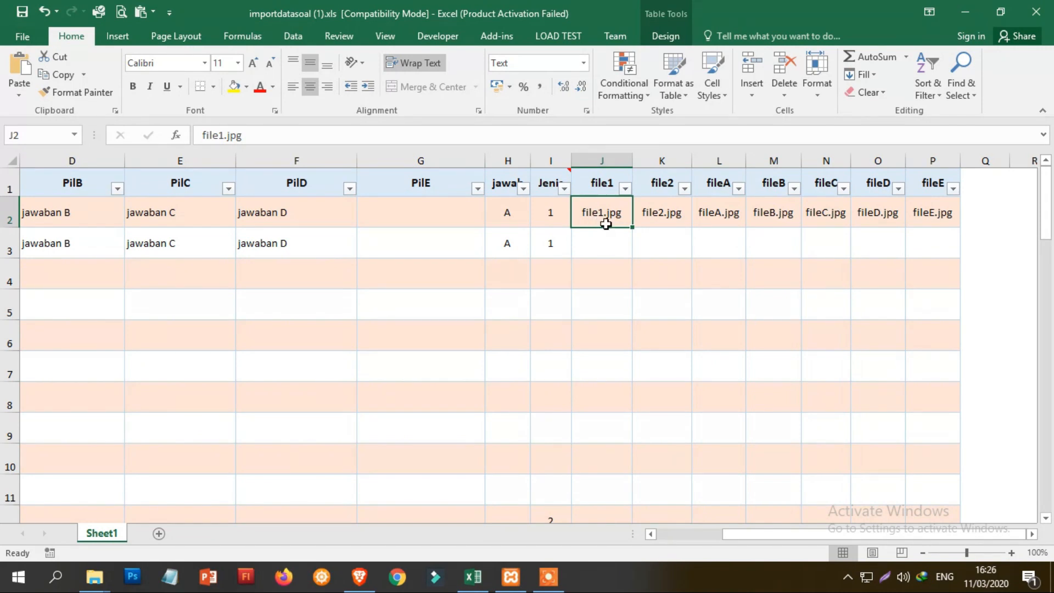
left_click(679, 211)
left_click(736, 214)
left_click(775, 214)
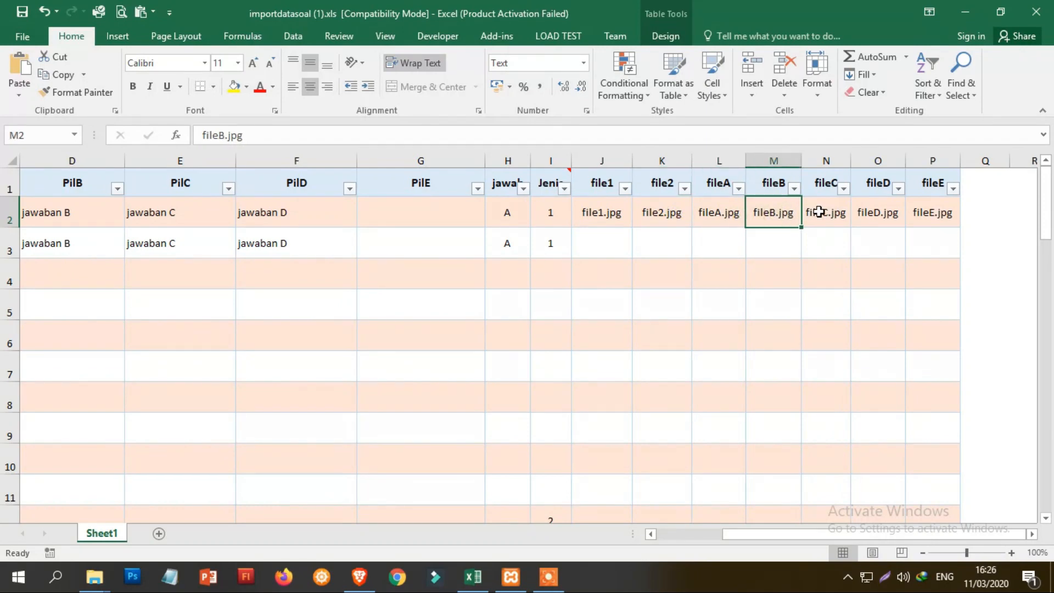
left_click(819, 211)
left_click(874, 212)
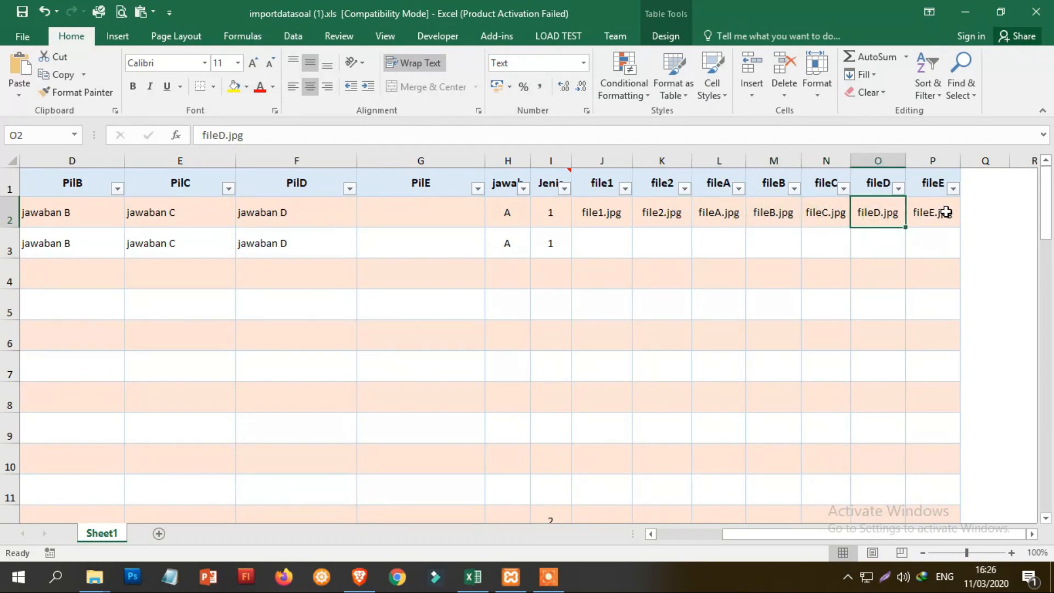
left_click(945, 211)
left_click(511, 216)
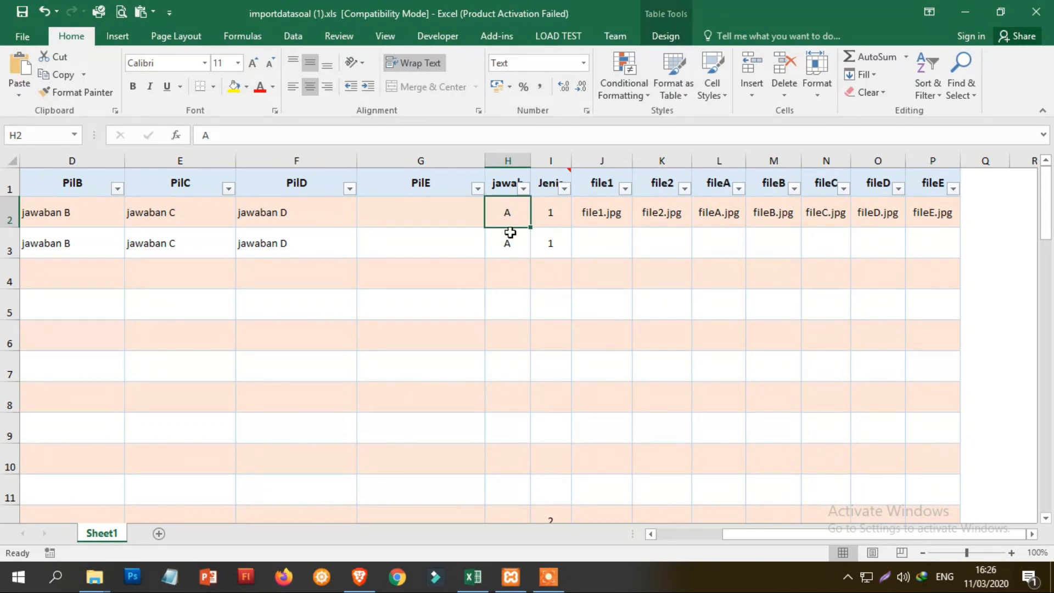
left_click(555, 214)
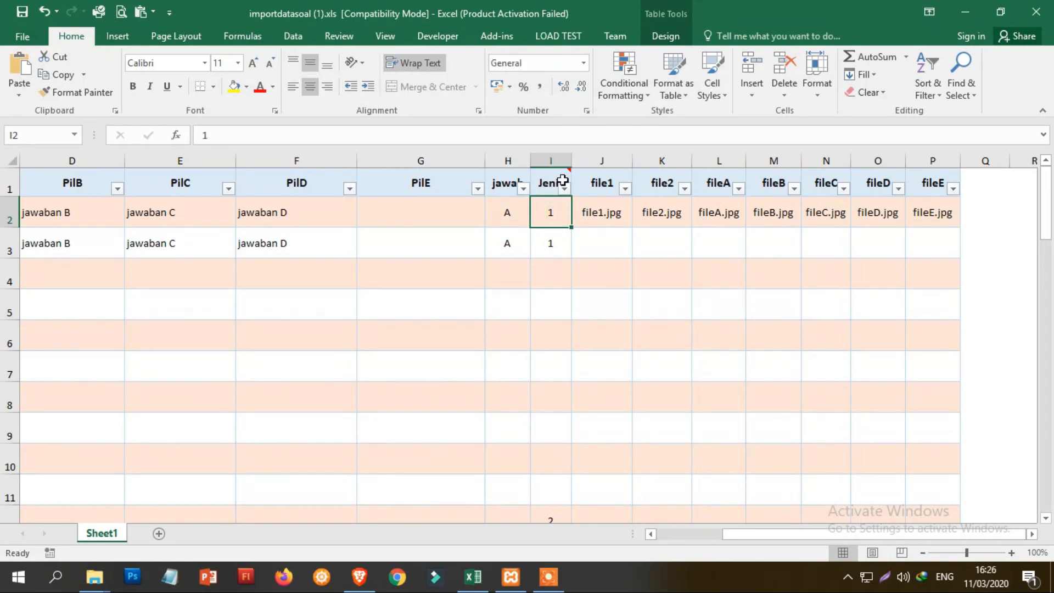
mouse_move(561, 178)
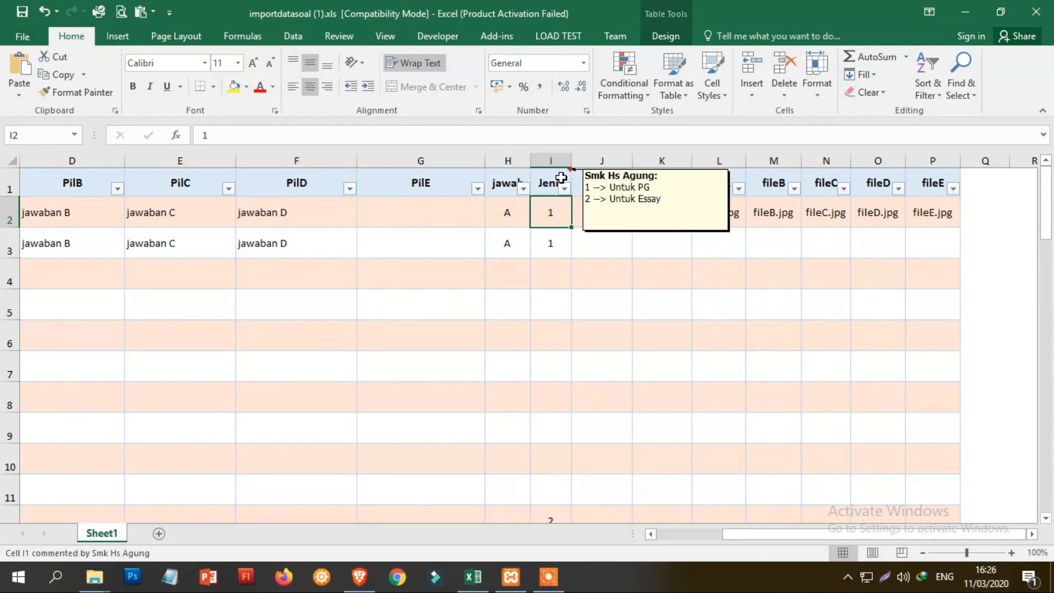
left_click(551, 240)
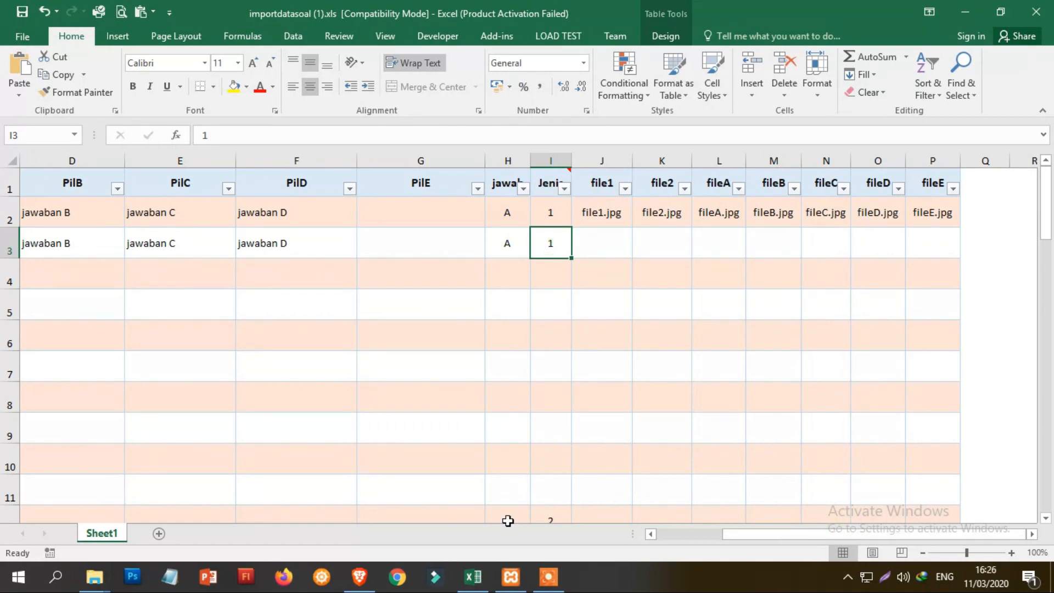
Switch to File Explorer and open 2-BAHASA INDONESIA.xls from the SOAL BAHASA INDONESIA folder inside SOAL
mouse_move(93, 575)
left_click(122, 515)
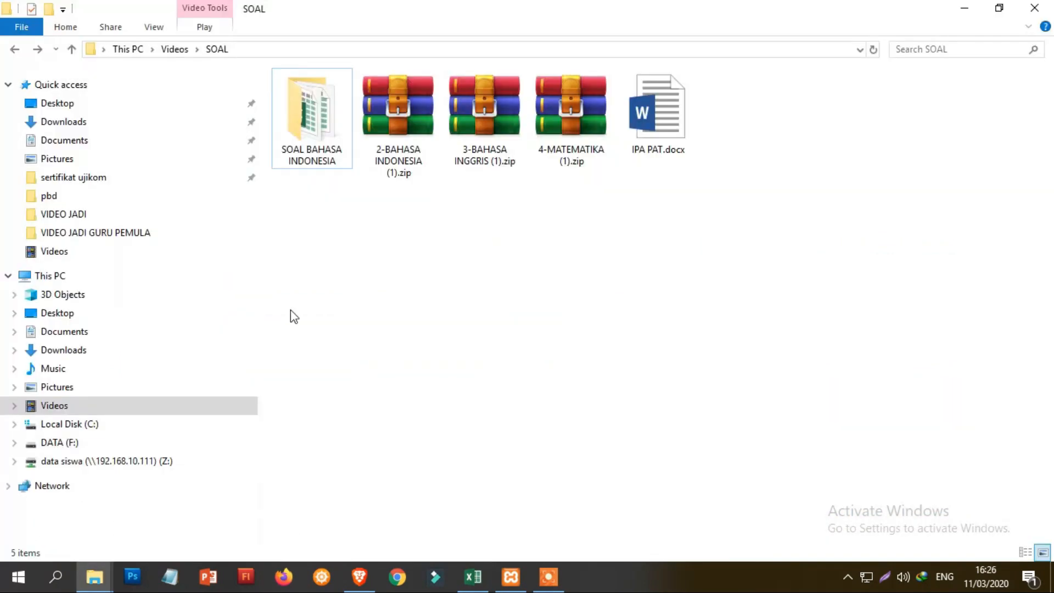
double_click(297, 165)
scroll(414, 207, "down", 5)
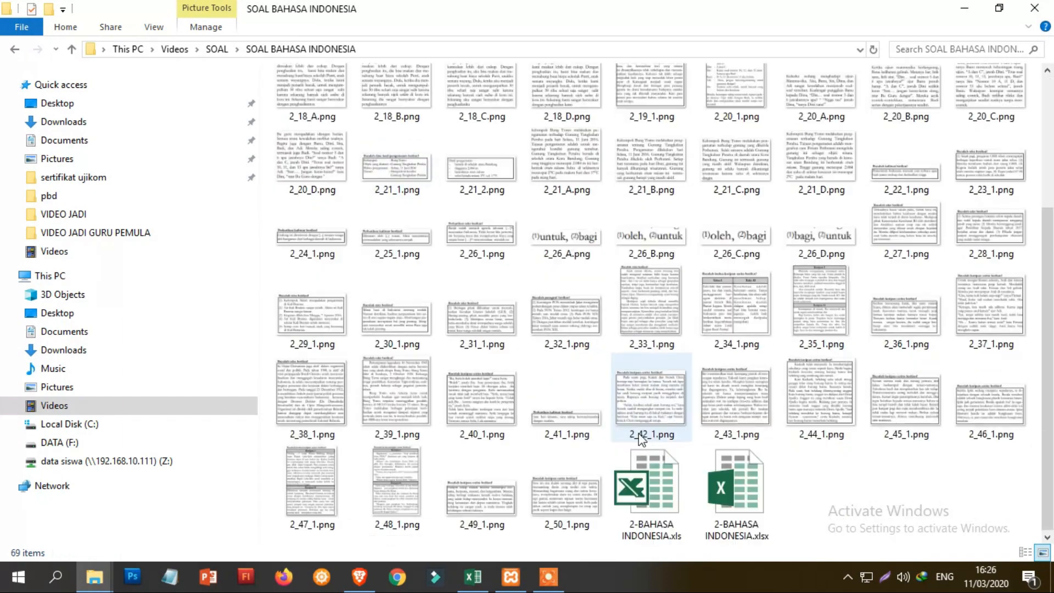
double_click(652, 485)
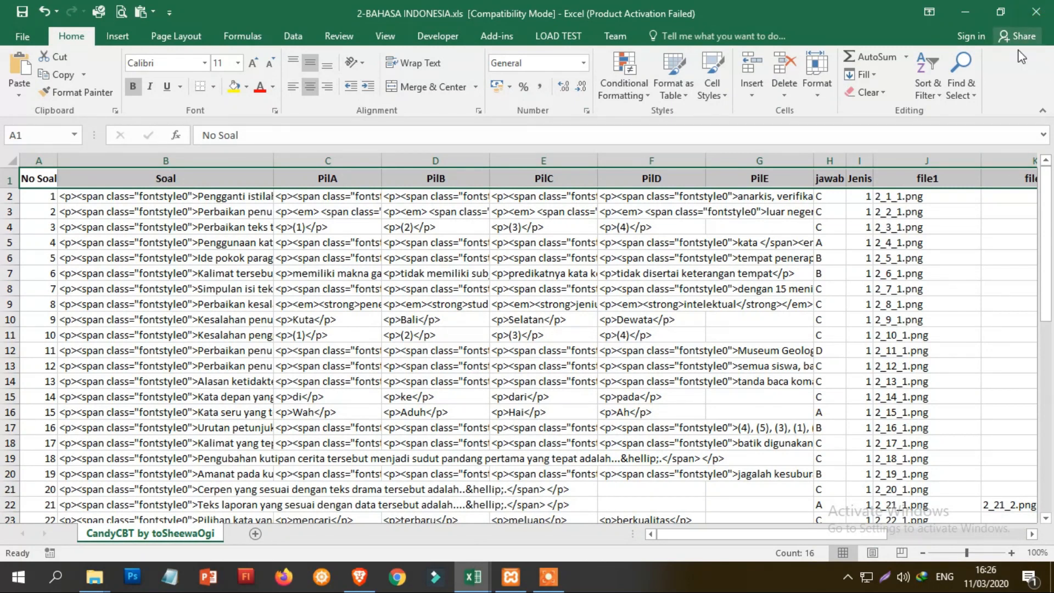
Examine the header row of the Bahasa Indonesia question sheet, from No Soal through the answer option columns
left_click_drag(825, 532, 708, 506)
left_click(114, 211)
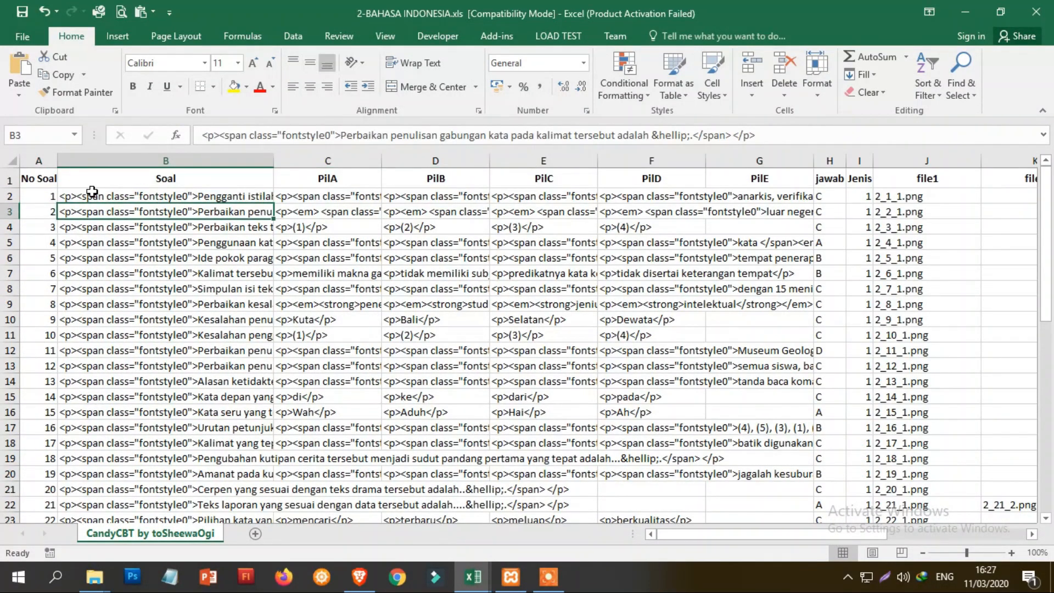
left_click(38, 200)
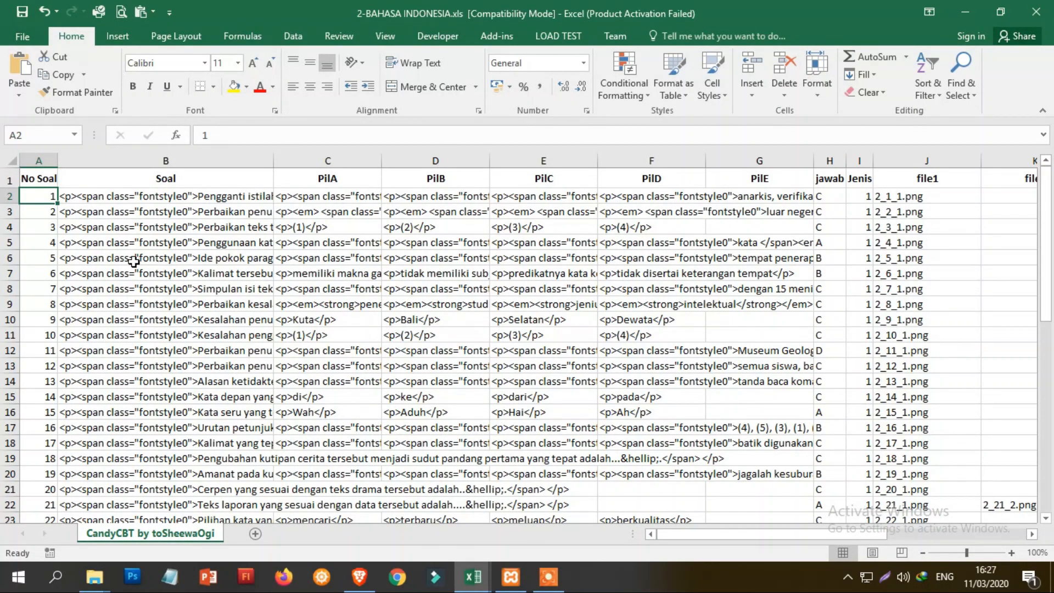
left_click(41, 177)
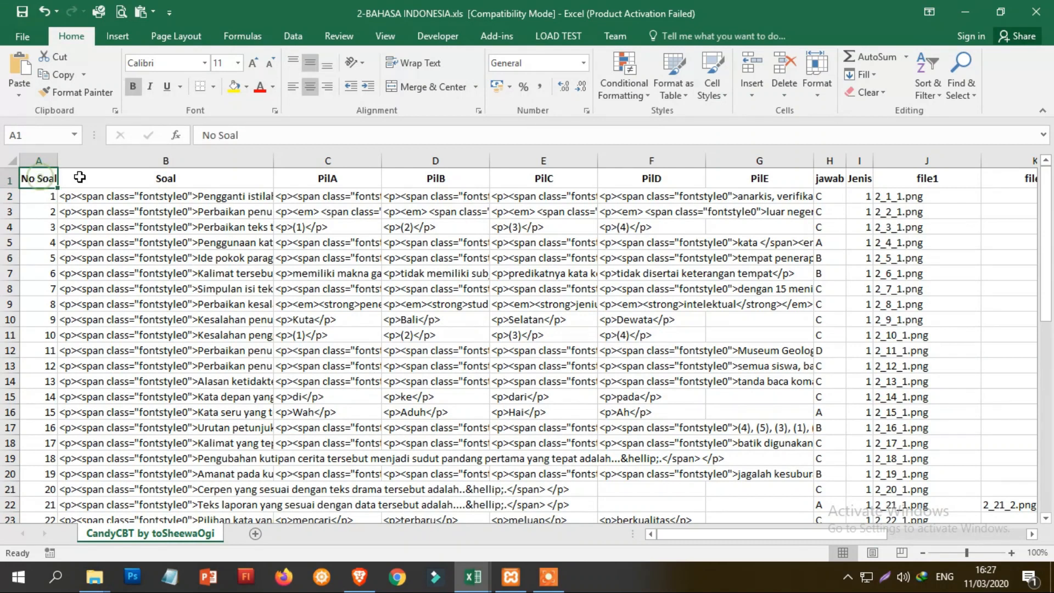
left_click(82, 177)
left_click(316, 178)
left_click(440, 176)
left_click(542, 177)
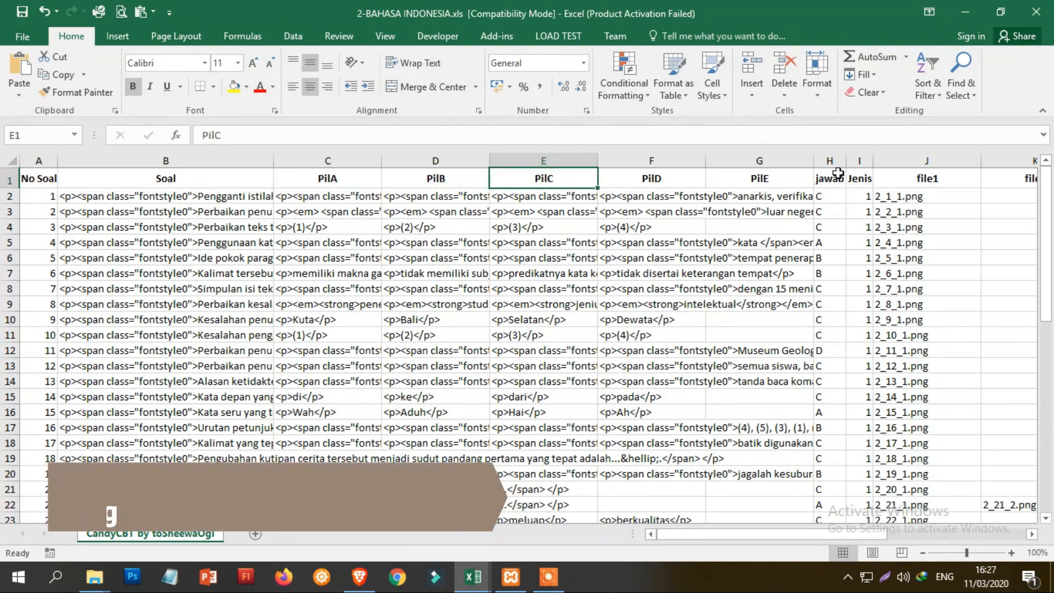
Examine how the first questions fill the Soal, PilA to PilE, jawab, Jenis and file1 columns
left_click_drag(107, 202, 171, 244)
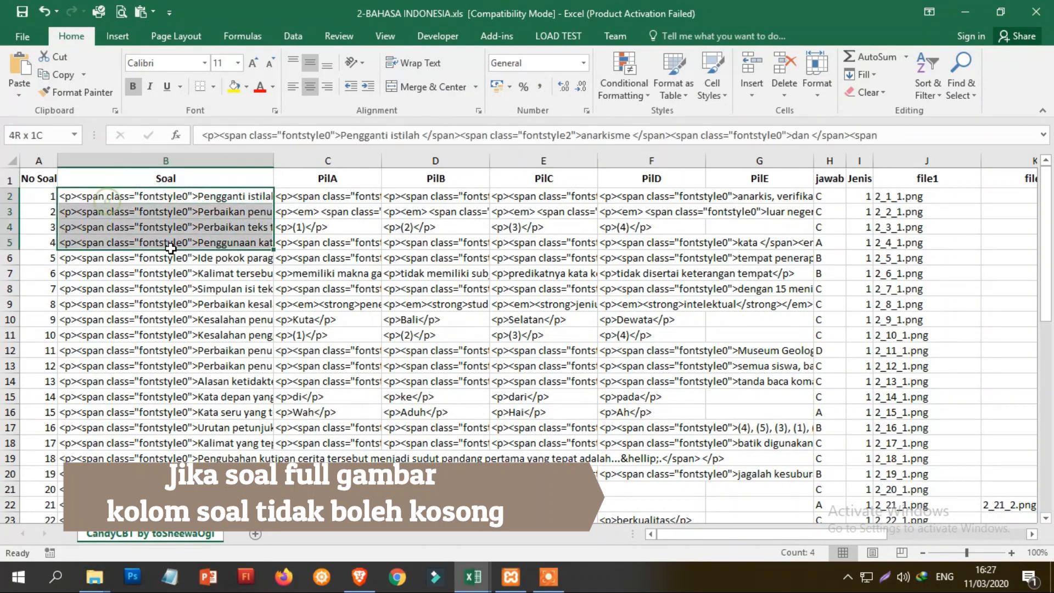
left_click_drag(324, 198, 324, 255)
left_click(442, 197)
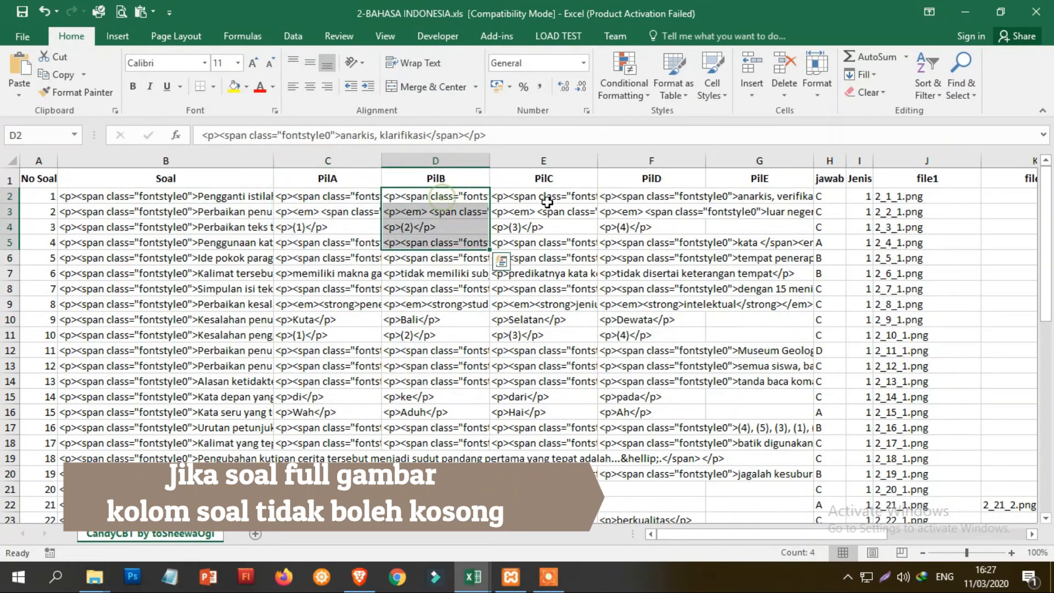
left_click(543, 196)
left_click(653, 196)
left_click(757, 197)
left_click(831, 193)
left_click(864, 195)
left_click(888, 199)
mouse_move(744, 538)
left_mouse_down()
mouse_move(880, 527)
mouse_move(708, 525)
mouse_move(798, 515)
mouse_move(738, 521)
left_mouse_up()
Check the question numbering down to the last row, and review the first questions' text and options PilA to PilD
left_click(39, 196)
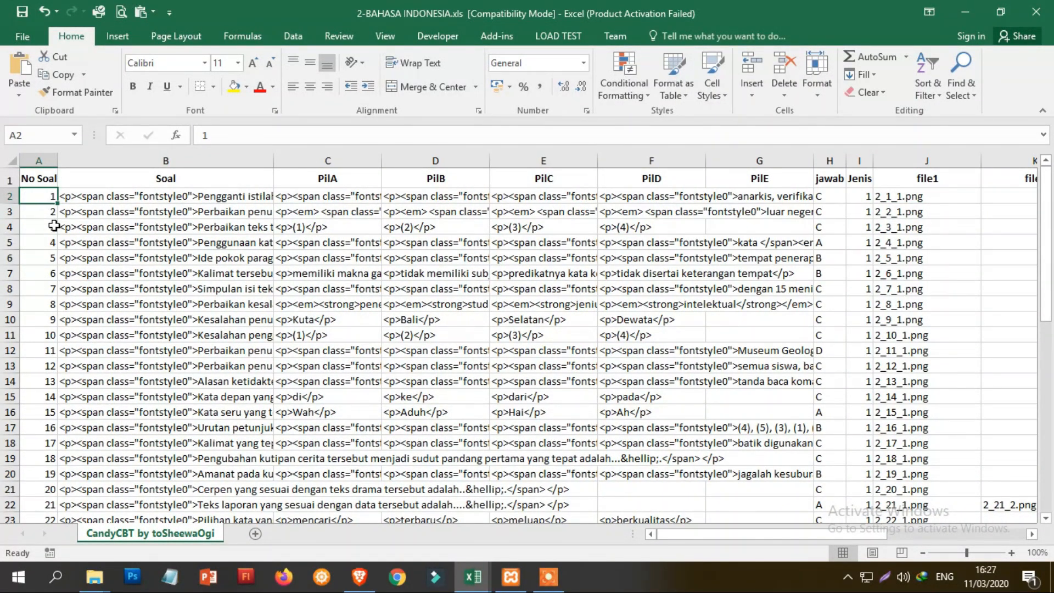
scroll(60, 253, "down", 13)
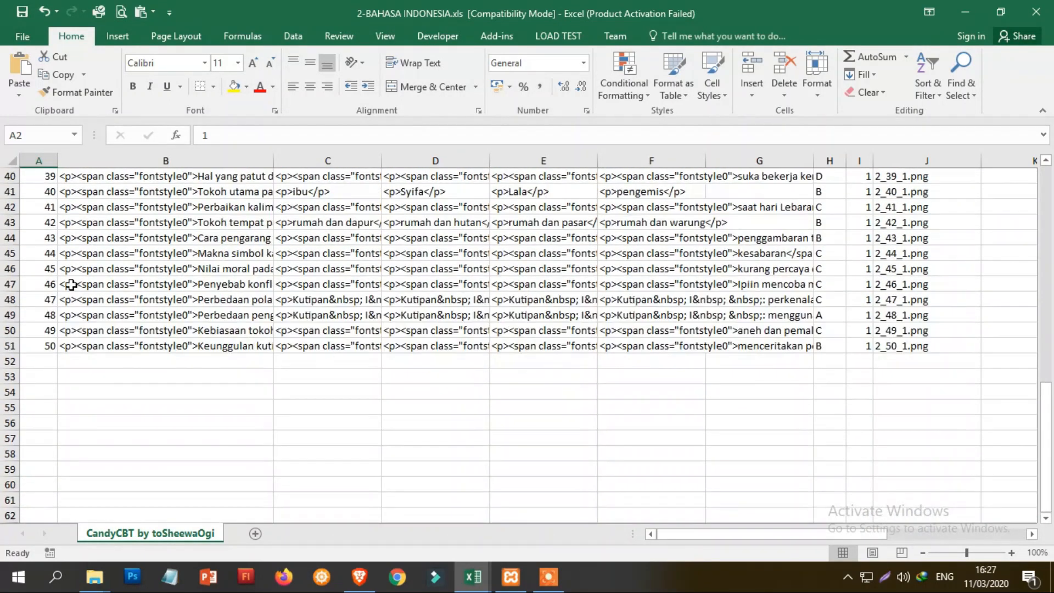
scroll(72, 284, "up", 13)
left_click(183, 193)
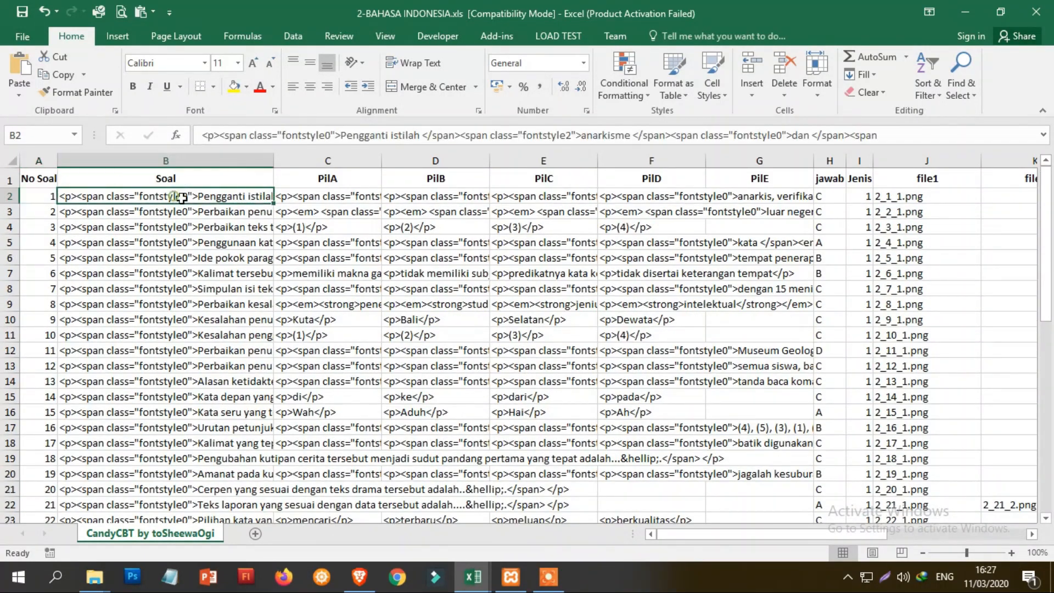
left_click(326, 196)
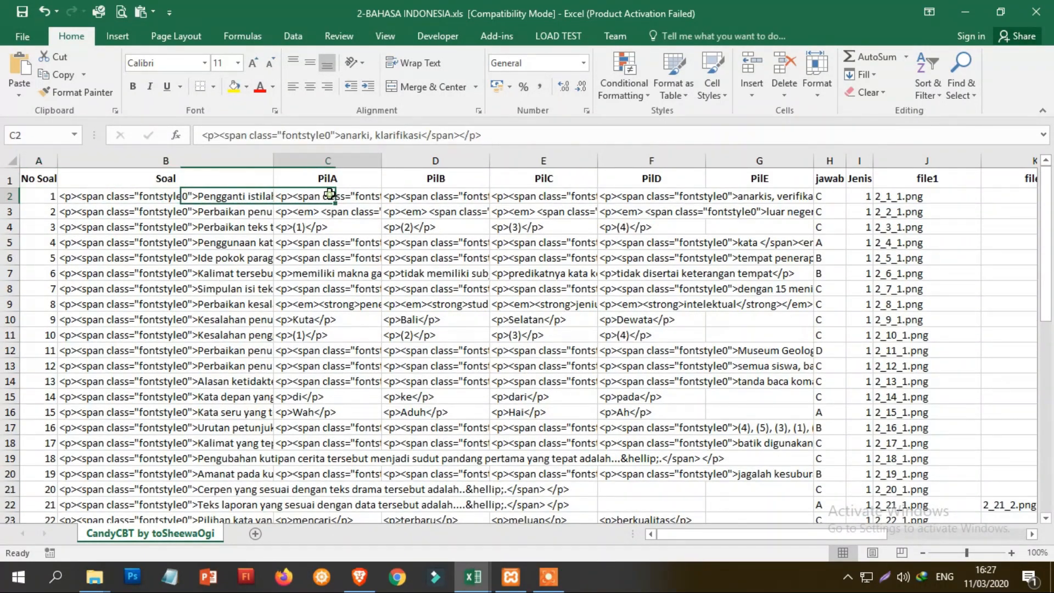
left_click(442, 196)
left_click(571, 200)
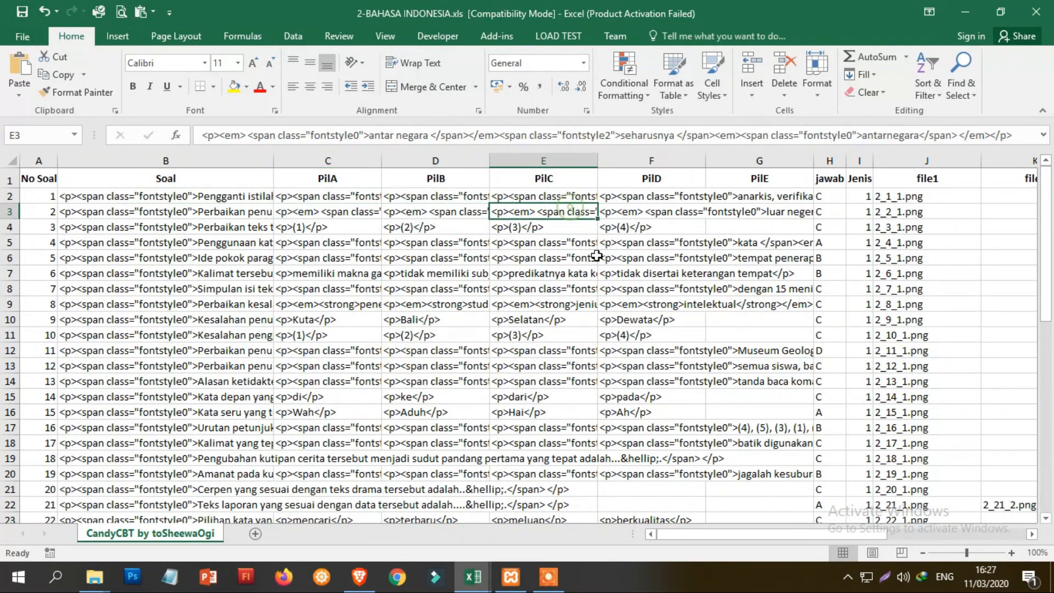
left_click(665, 196)
Widen the PilD column and select the PilE cells G2:G17
left_click(744, 197)
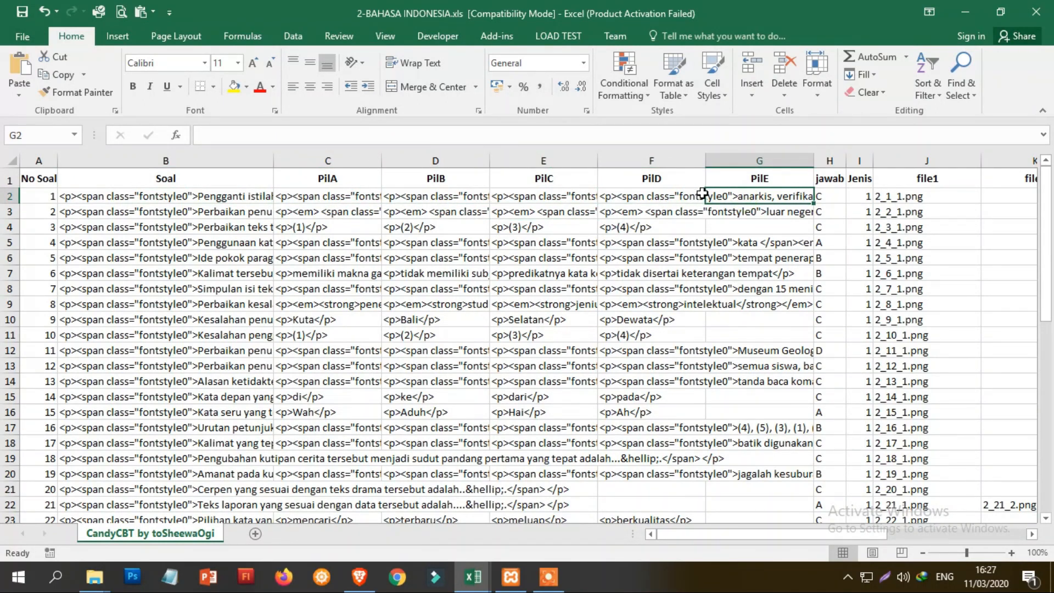
left_click_drag(706, 160, 829, 161)
left_click_drag(887, 193, 886, 431)
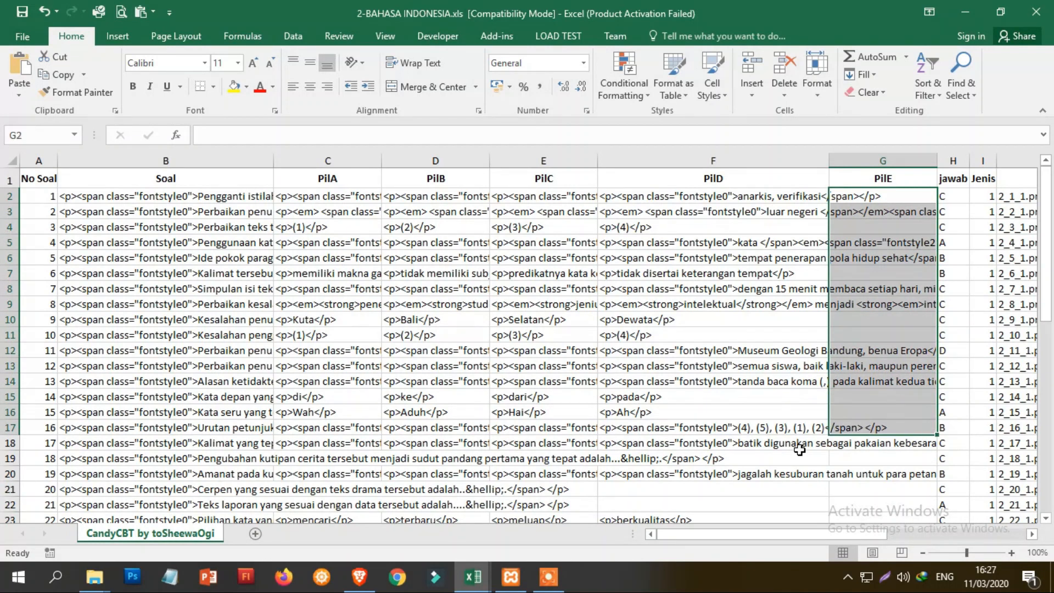
Examine the jawab and Jenis columns for the answer key and question type, down to the last question row
left_click_drag(772, 538, 828, 532)
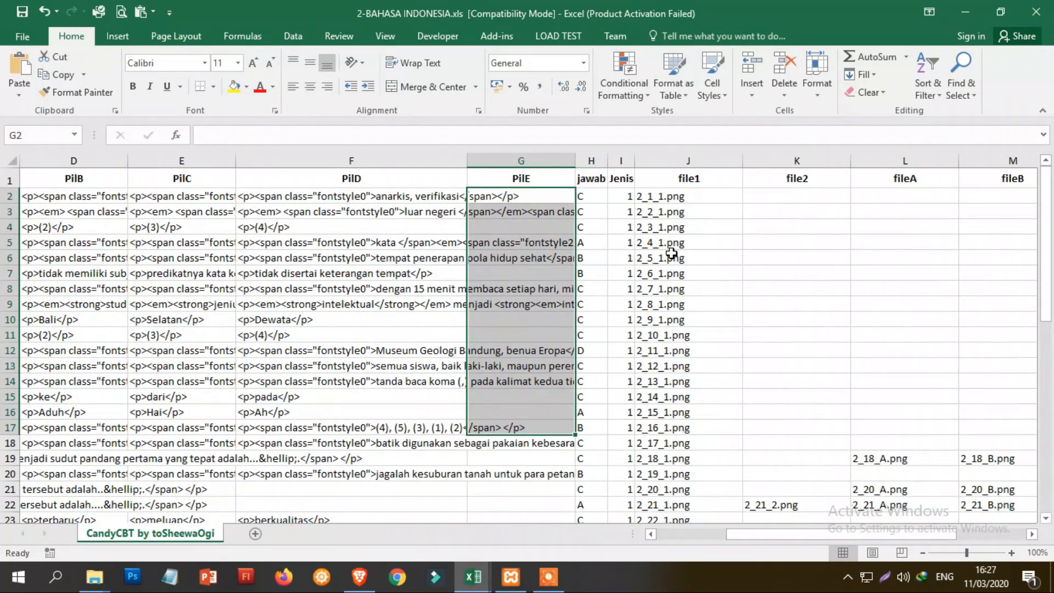
left_click(593, 194)
left_click(623, 198)
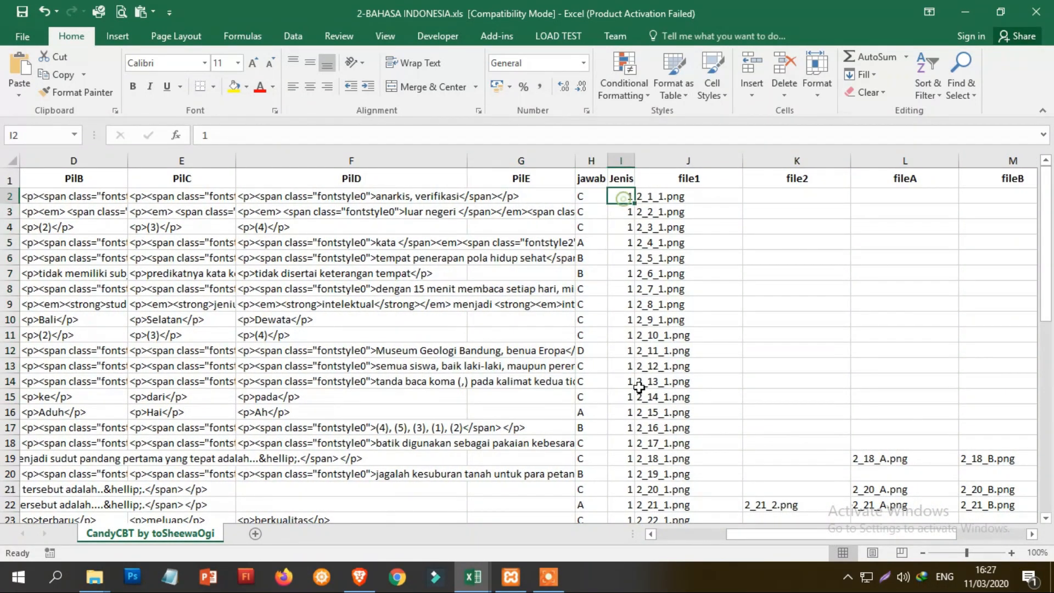
scroll(635, 387, "down", 4)
scroll(635, 405, "down", 10)
scroll(635, 398, "up", 14)
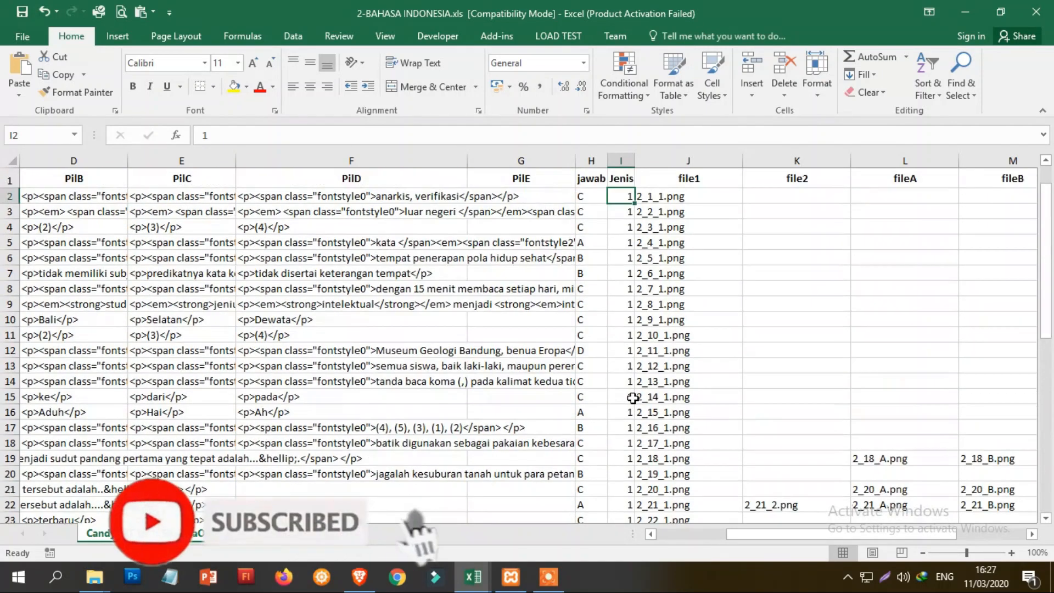
Check question 1's file1 entry, then open its matching image 2_1_1.png from the SOAL BAHASA INDONESIA folder
left_click(653, 195)
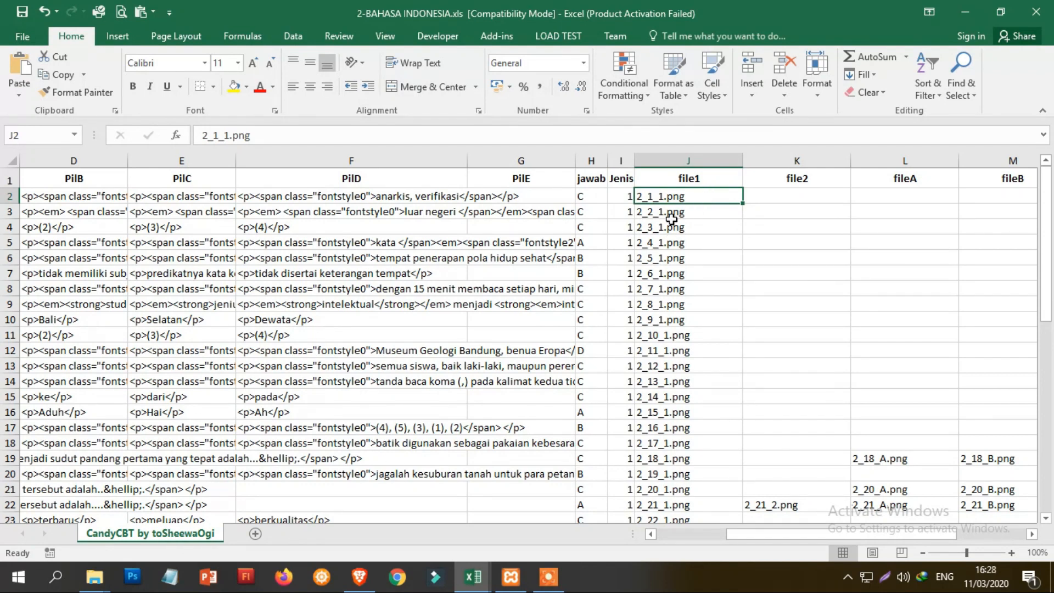
mouse_move(812, 535)
left_mouse_down()
mouse_move(658, 535)
mouse_move(821, 535)
left_mouse_up()
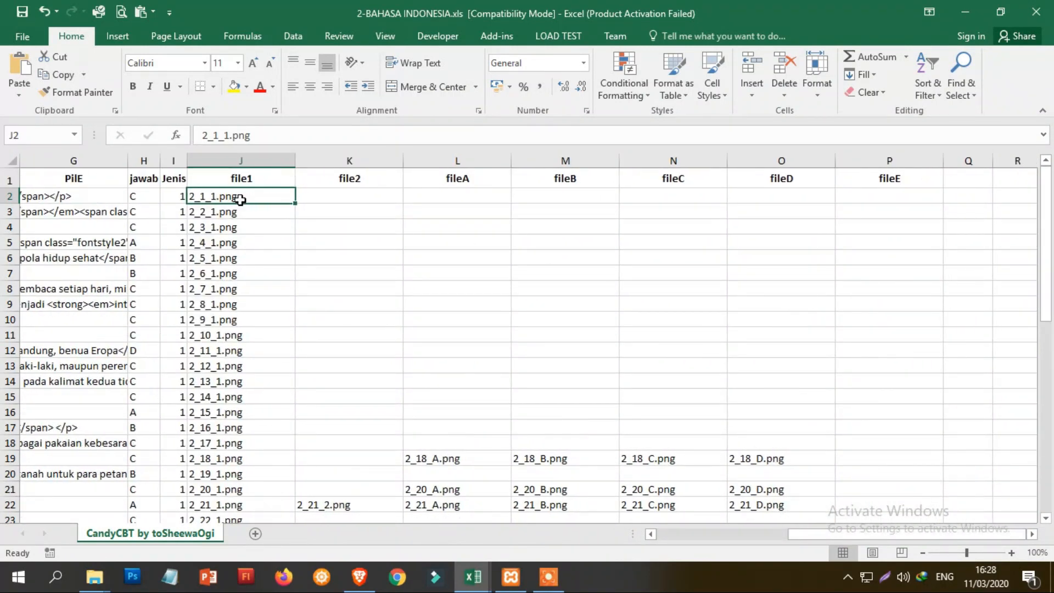
mouse_move(95, 576)
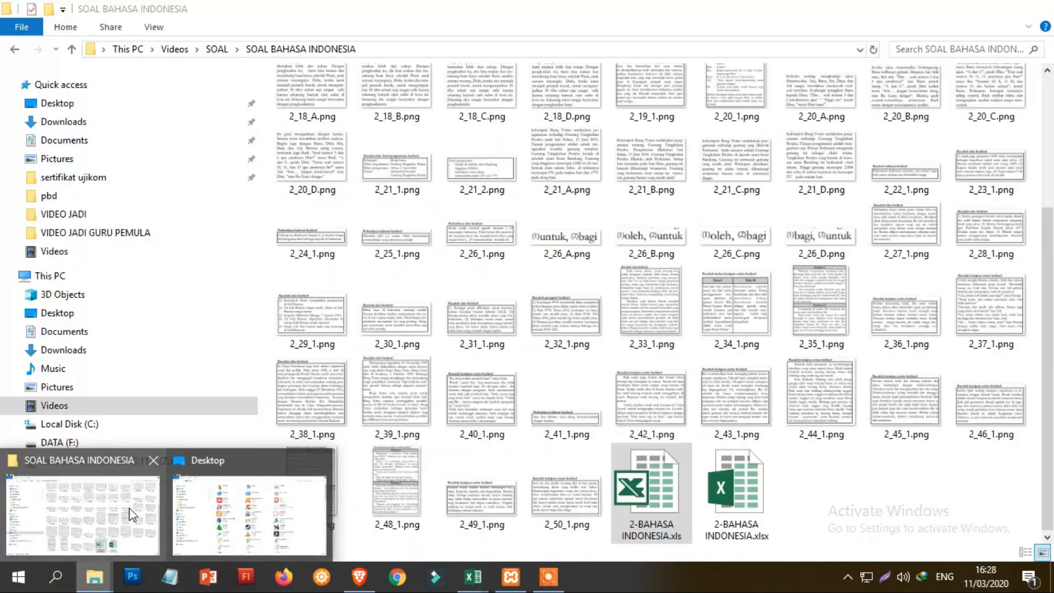
left_click(138, 509)
scroll(427, 333, "up", 3)
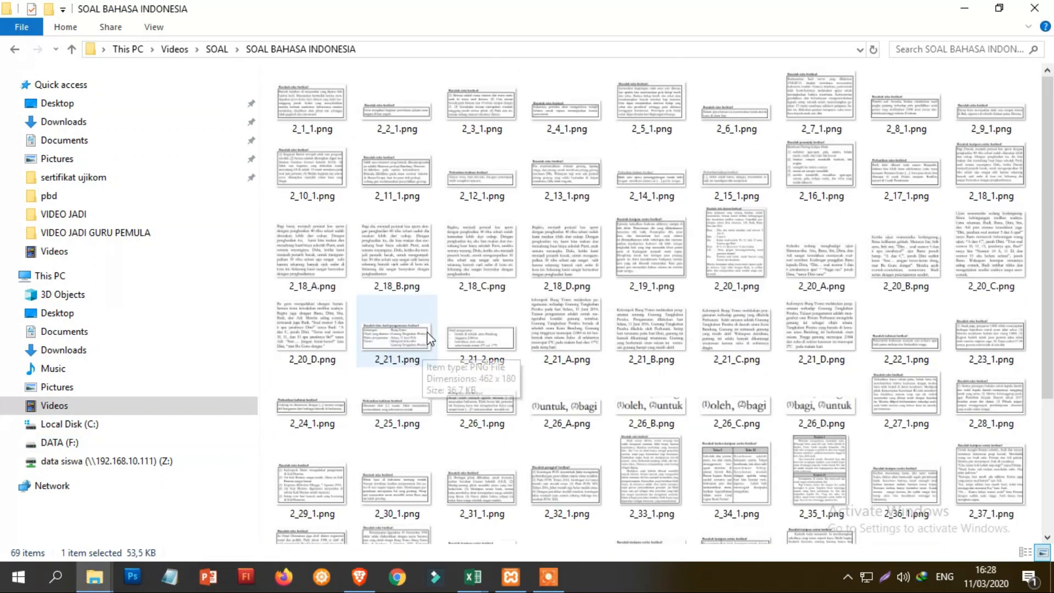
double_click(336, 120)
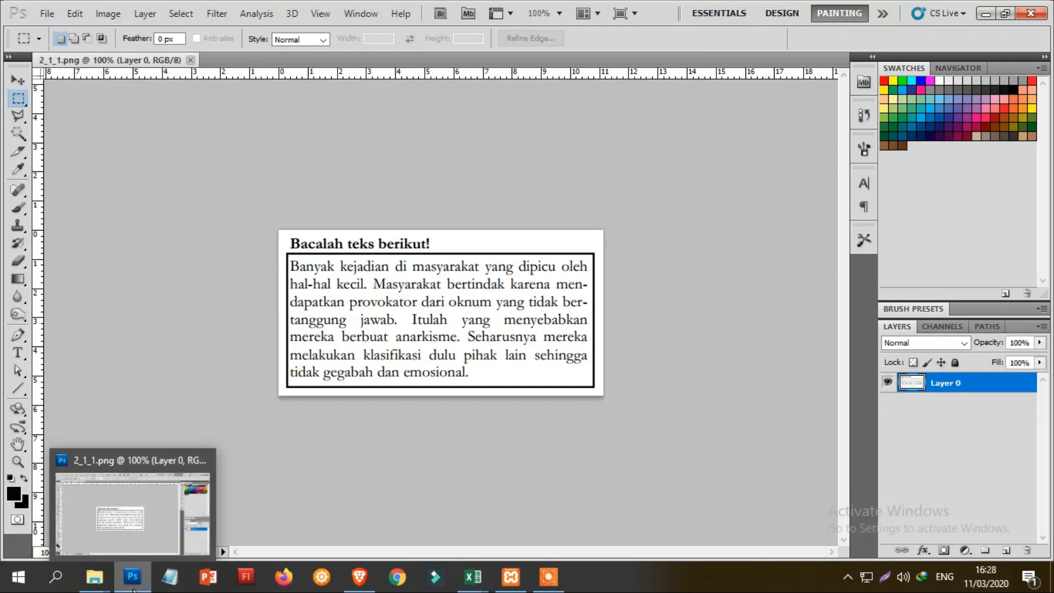
Compare the file1 names in the 2-BAHASA INDONESIA.xls sheet with the PNG files in the SOAL BAHASA INDONESIA folder
mouse_move(476, 584)
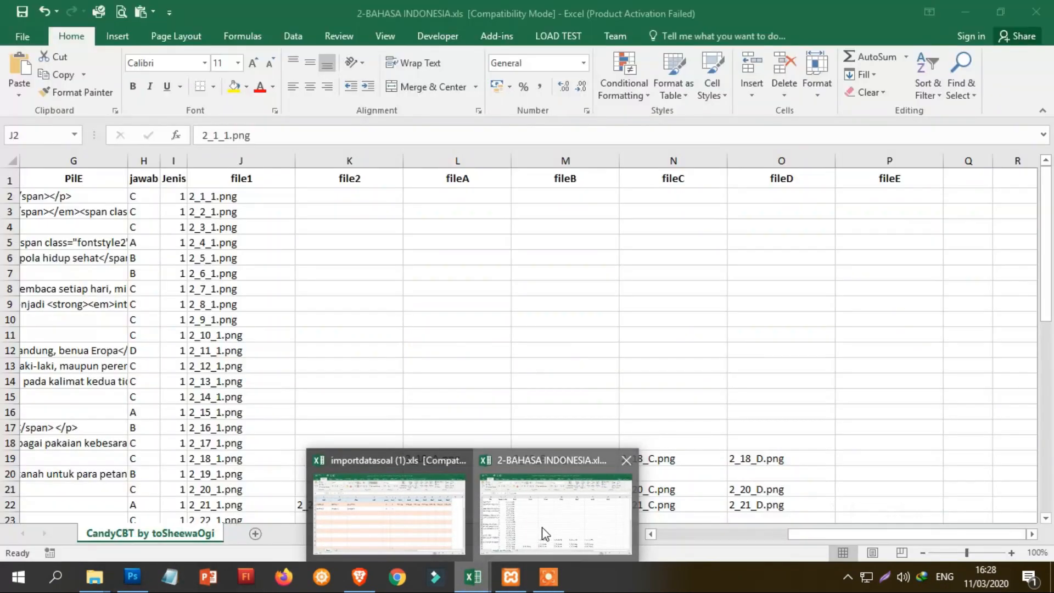
left_click(542, 527)
left_click_drag(823, 534, 797, 531)
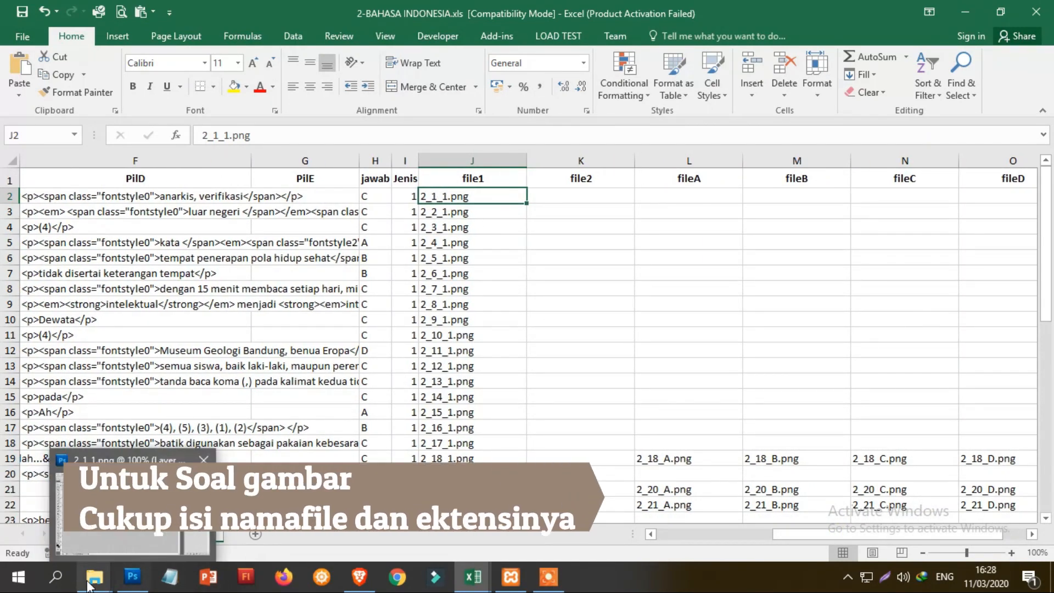
mouse_move(95, 576)
left_click(82, 508)
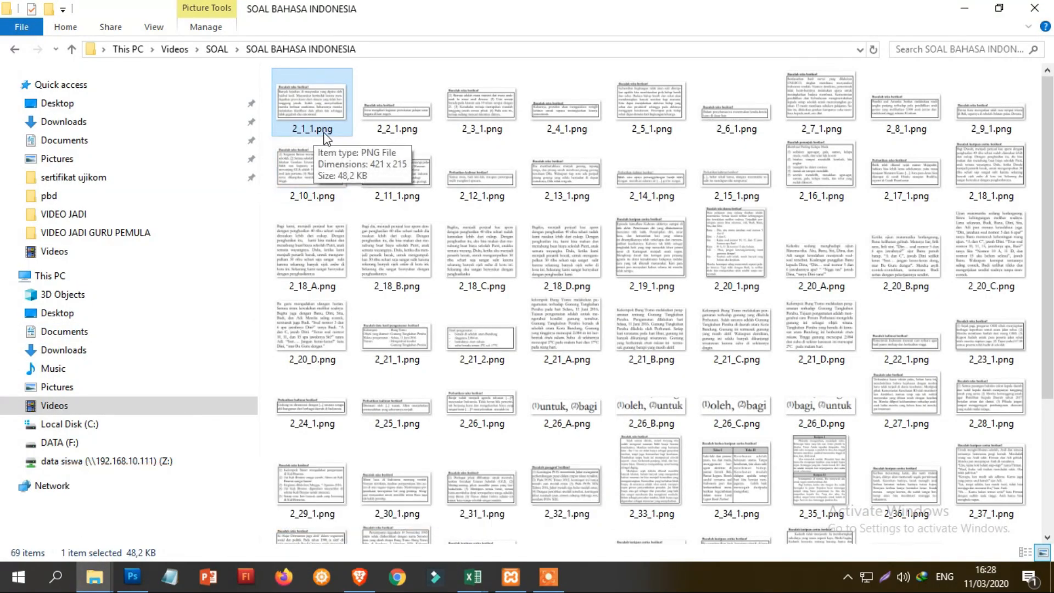
left_click(404, 133)
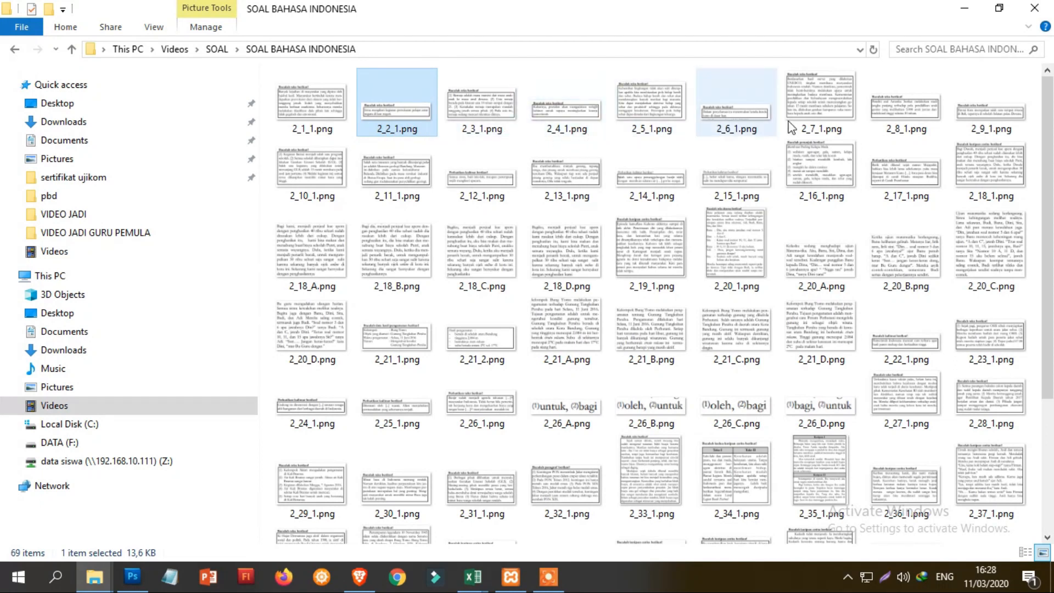
scroll(651, 409, "down", 3)
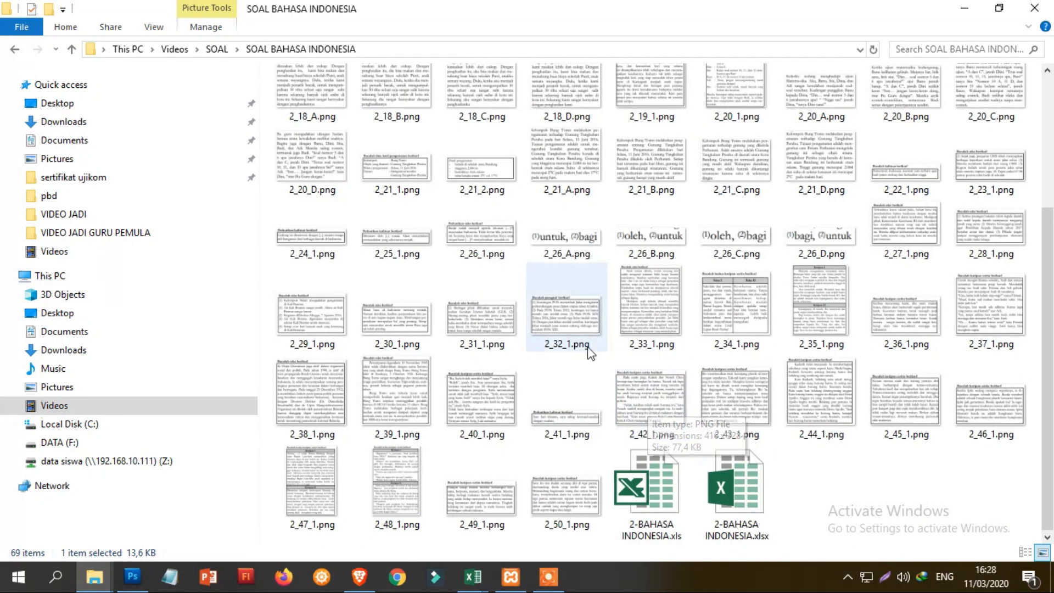
Return to the 2-BAHASA INDONESIA.xls sheet and inspect question 21's file2 entry and question 18's fileA entry
mouse_move(472, 577)
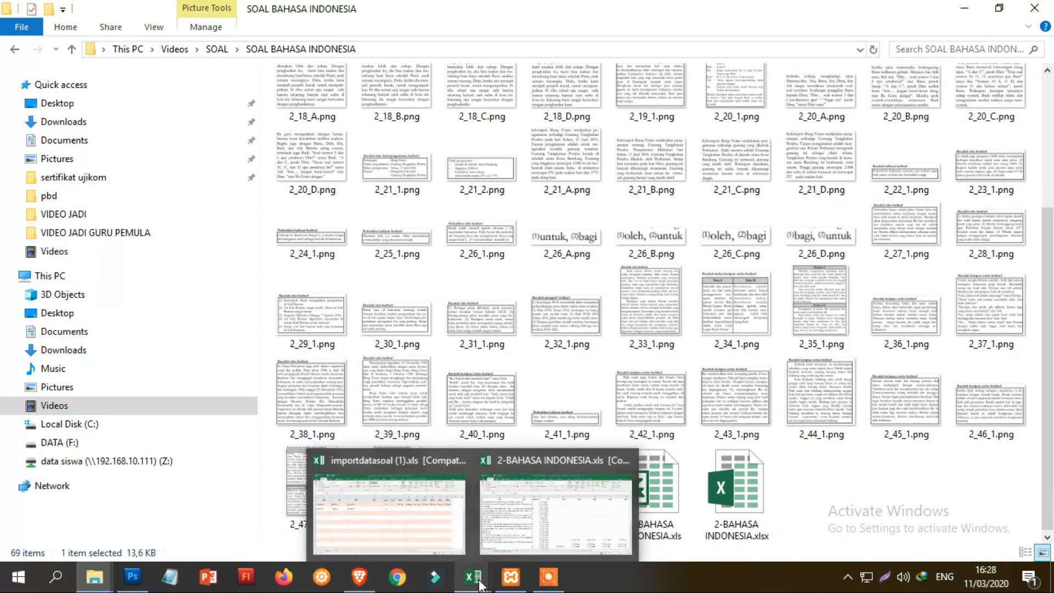
left_click(510, 522)
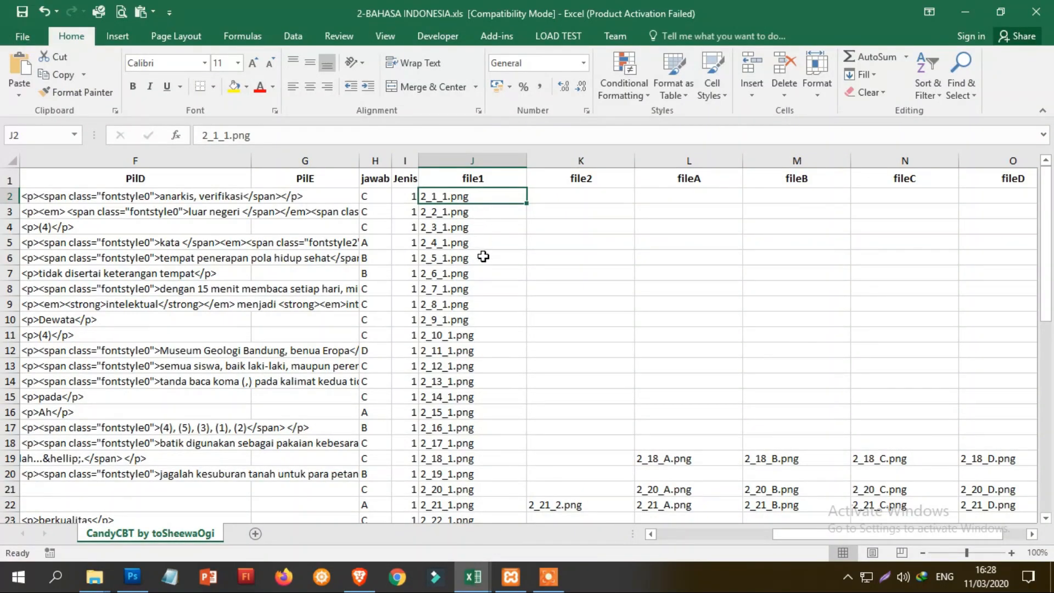
scroll(479, 470, "down", 1)
left_click(565, 454)
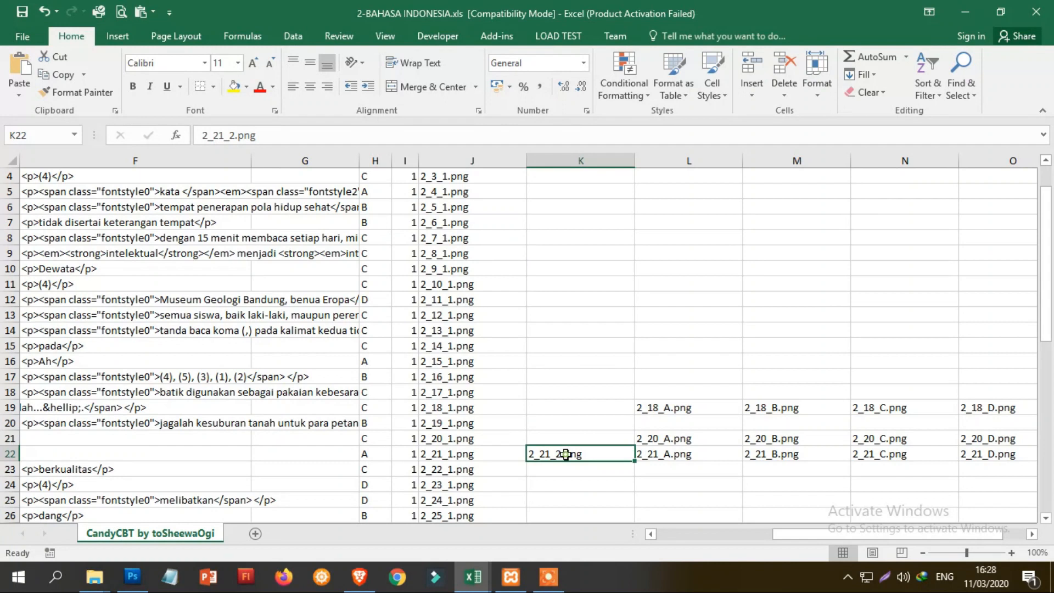
left_click(655, 405)
scroll(664, 308, "up", 1)
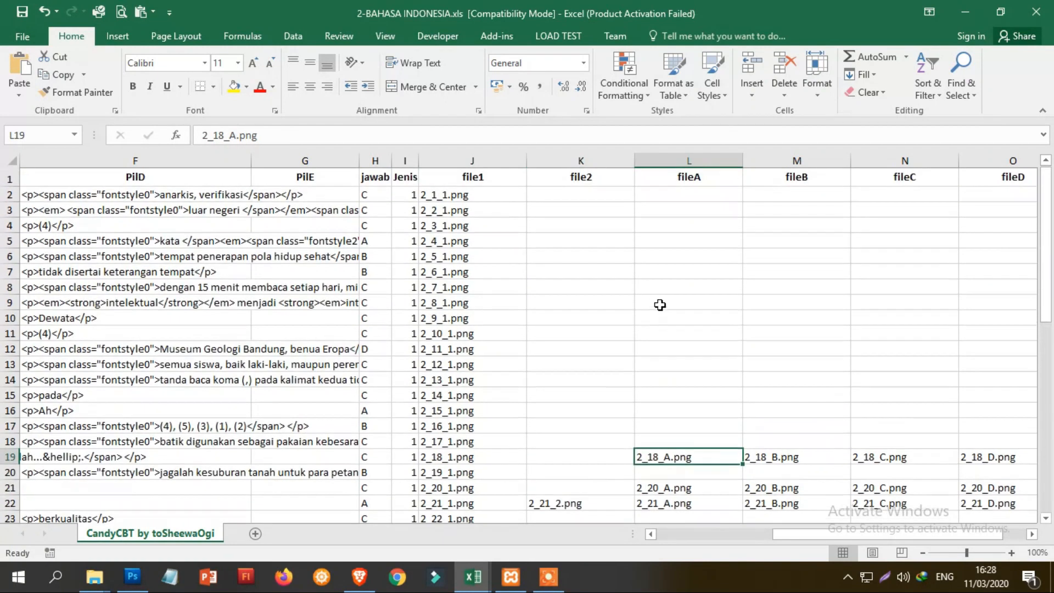
Examine the answer option image names of question 18 in the fileA, fileB, fileC and fileD columns
mouse_move(801, 535)
left_mouse_down()
mouse_move(601, 535)
mouse_move(806, 527)
left_mouse_up()
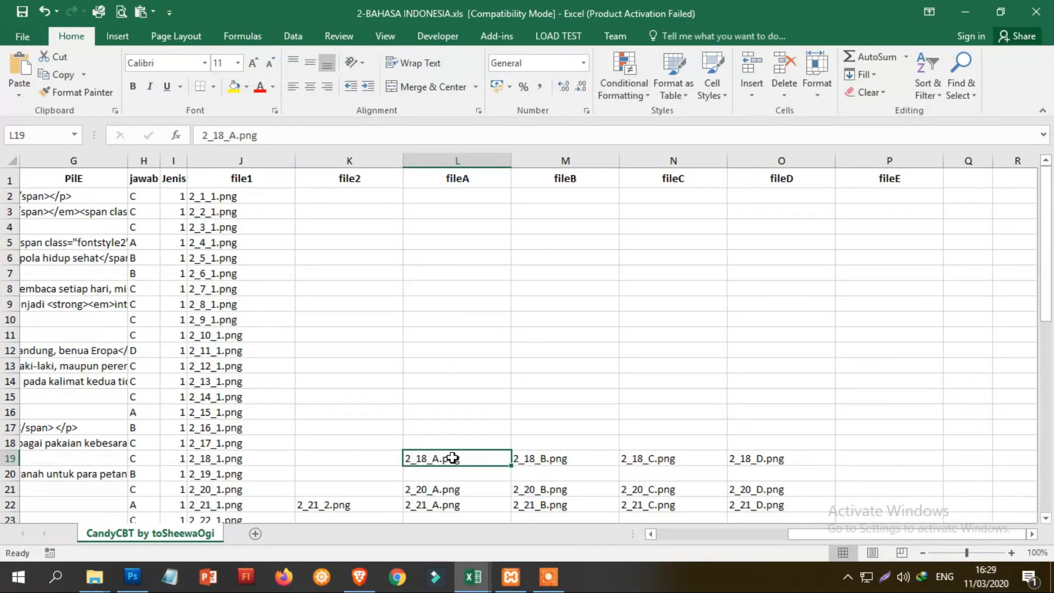
left_click(464, 160)
left_click(548, 466)
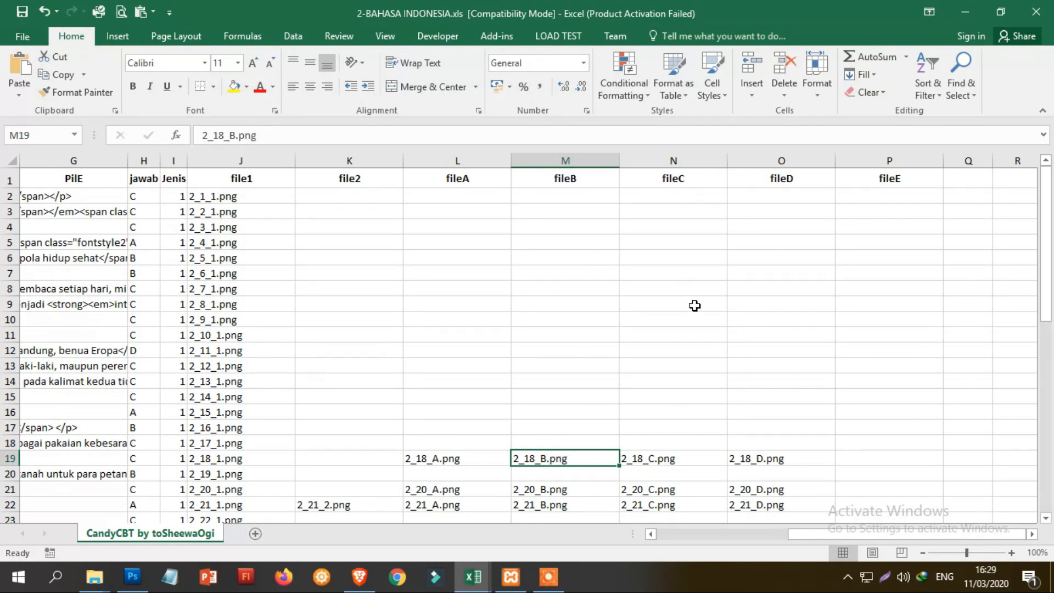
left_click(662, 457)
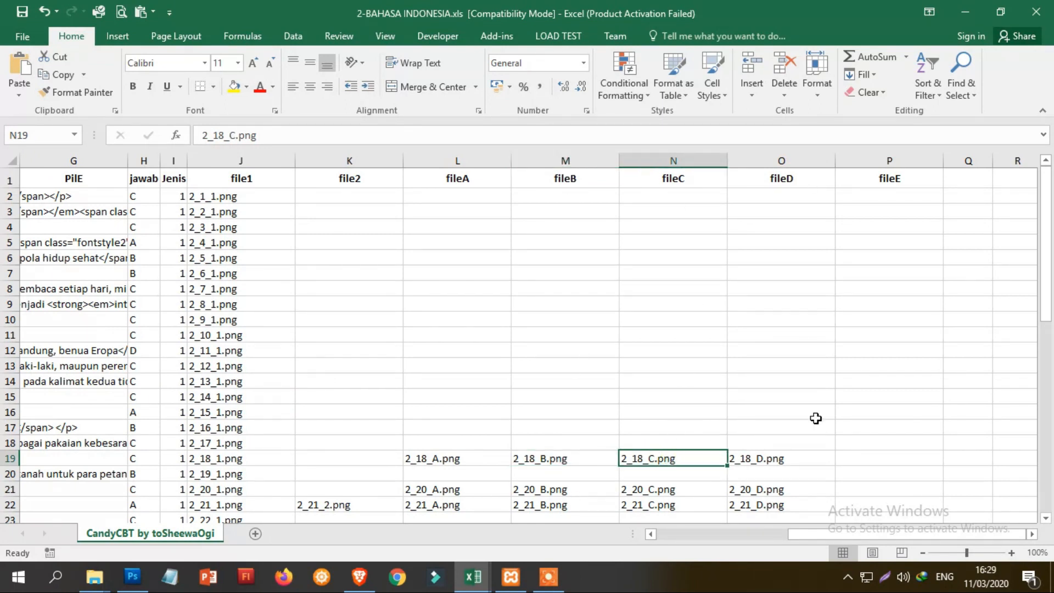
left_click(775, 456)
left_click(428, 460)
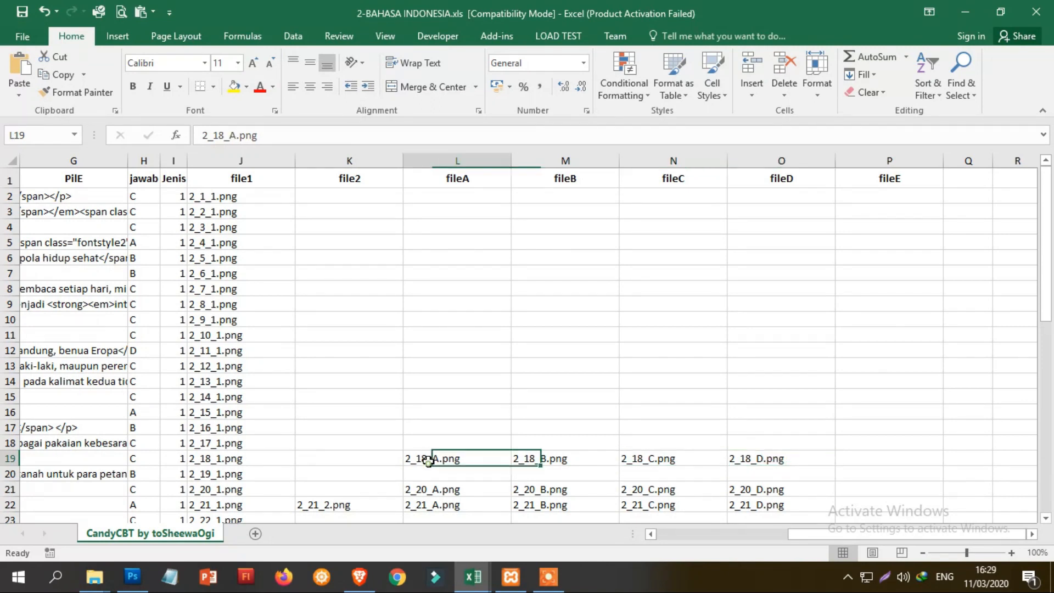
left_click(553, 452)
left_click(653, 456)
left_click(749, 460)
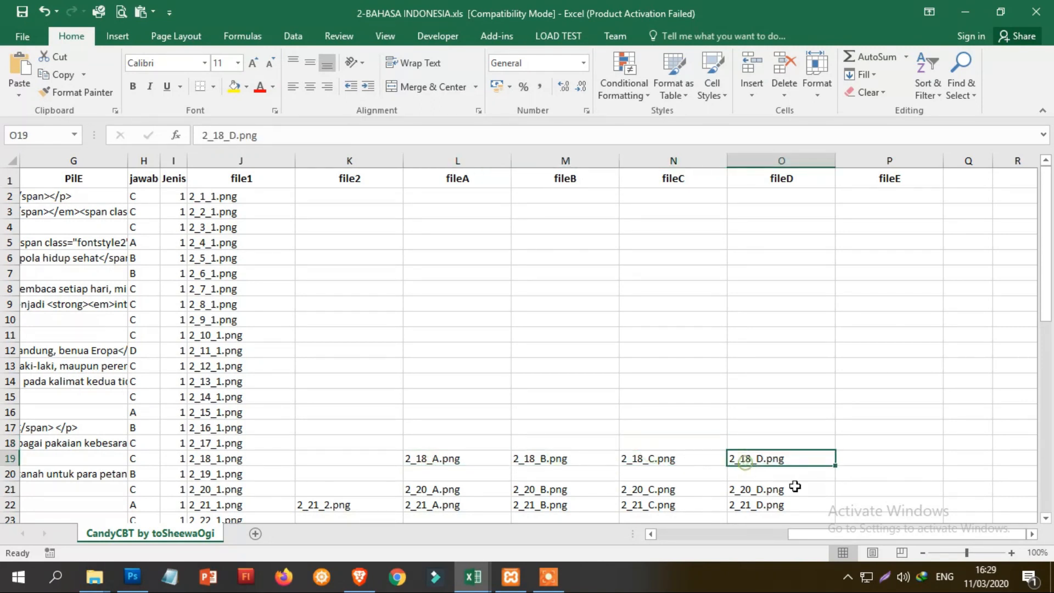
Review the remaining question rows to the end of the sheet, including their image file entries, and return to the first question
left_click_drag(831, 534, 787, 538)
scroll(800, 439, "down", 4)
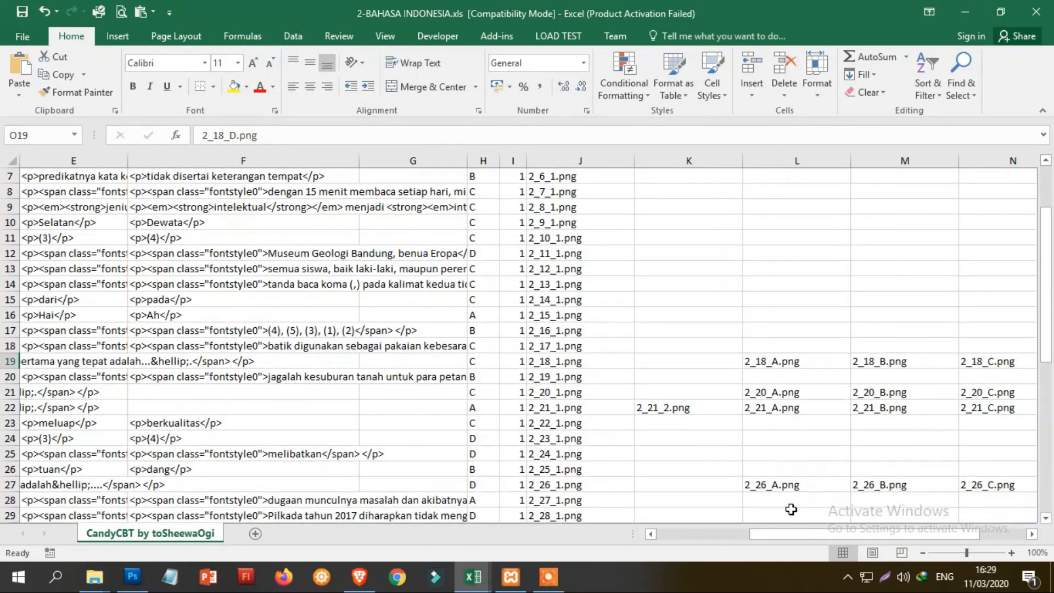
left_click_drag(785, 532, 666, 531)
scroll(605, 333, "down", 2)
scroll(606, 333, "down", 1)
scroll(737, 394, "down", 6)
scroll(548, 329, "up", 13)
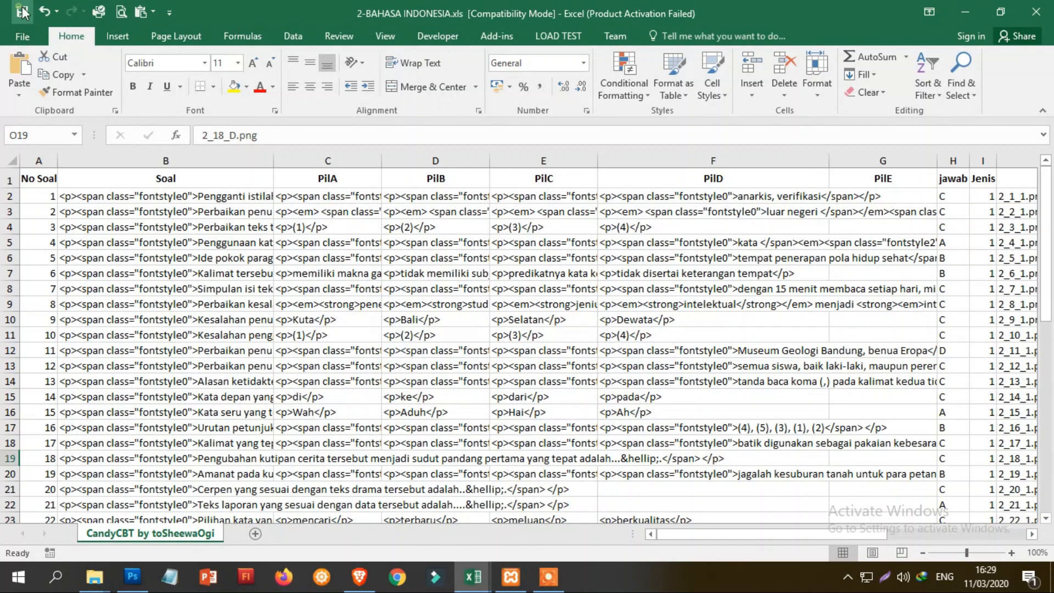
Switch to Candy CBT in the browser and import 2-BAHASA INDONESIA.xls from Videos > SOAL > SOAL BAHASA INDONESIA through Import Soal Candy
left_click(94, 576)
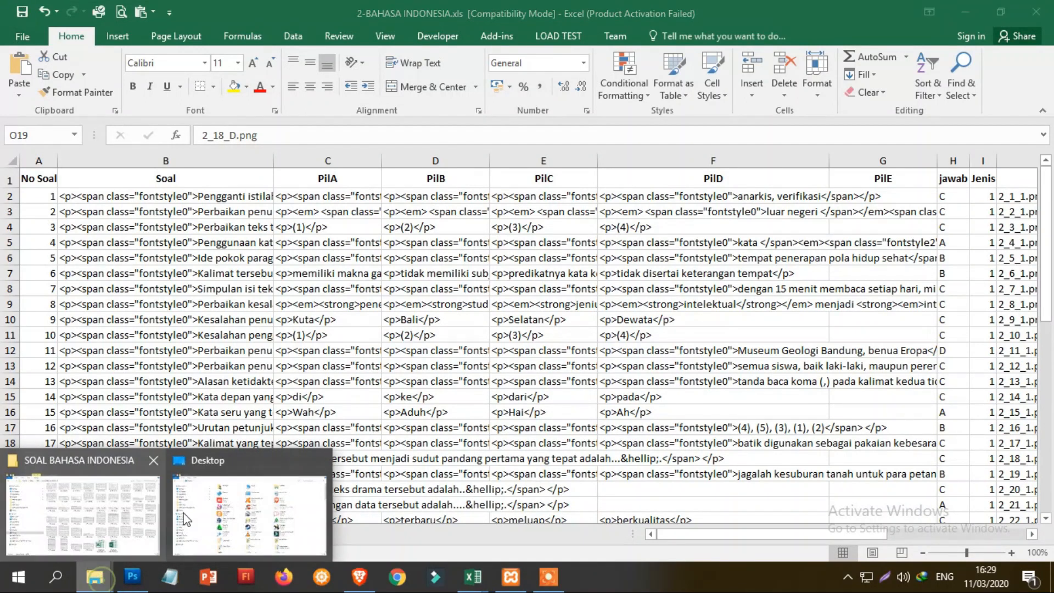
left_click(371, 584)
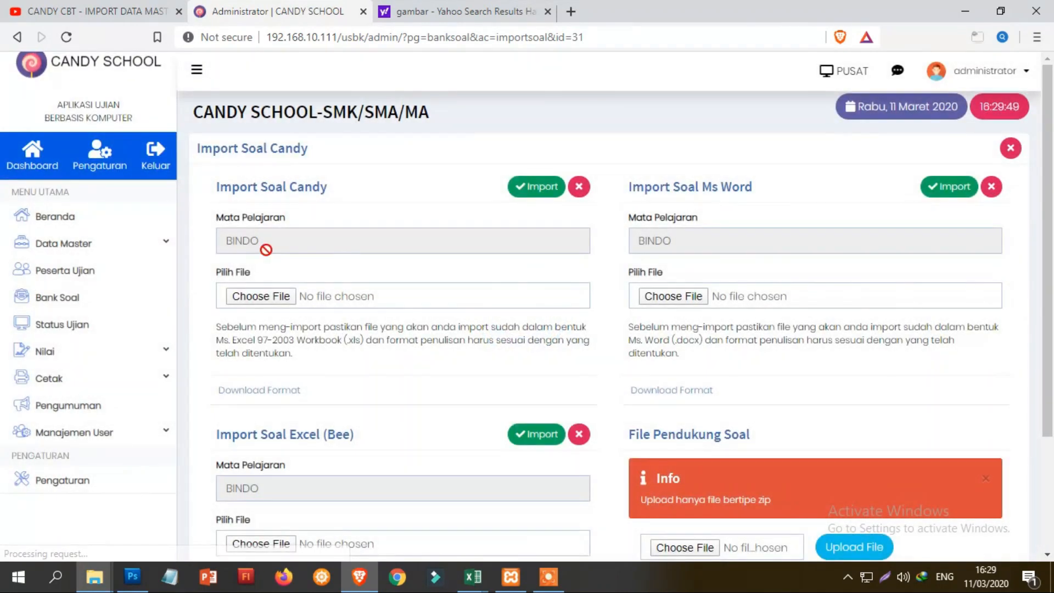
left_click(268, 299)
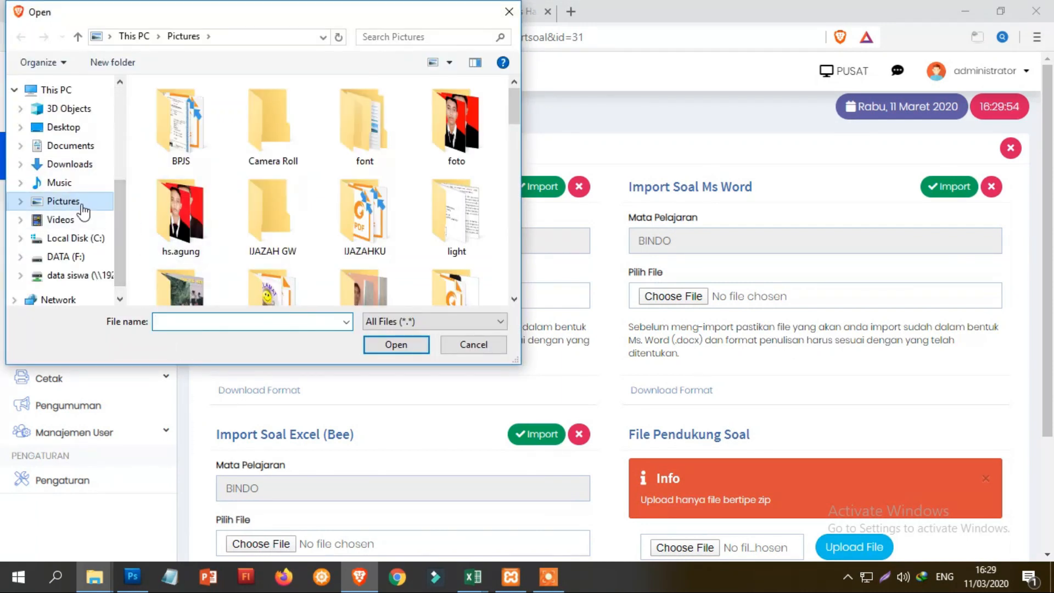
left_click(79, 219)
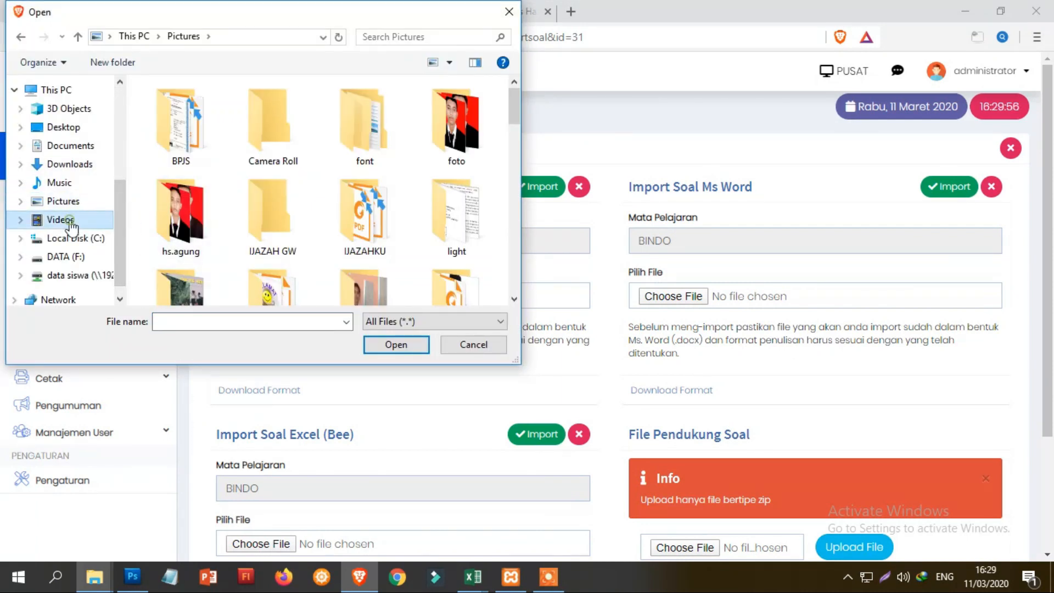
left_click(467, 138)
double_click(467, 137)
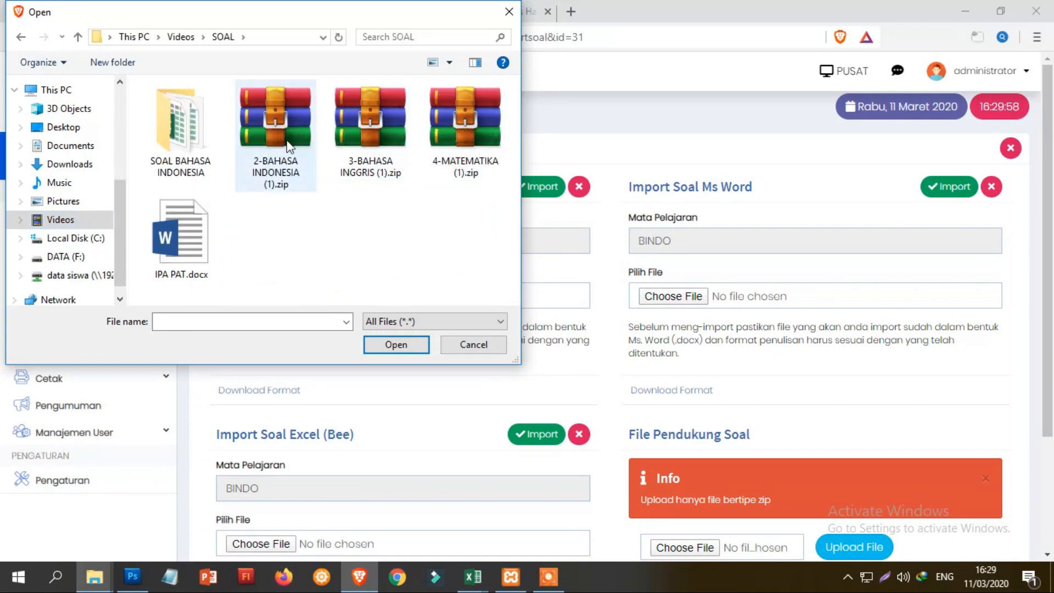
double_click(176, 132)
scroll(359, 254, "down", 3)
scroll(359, 254, "down", 10)
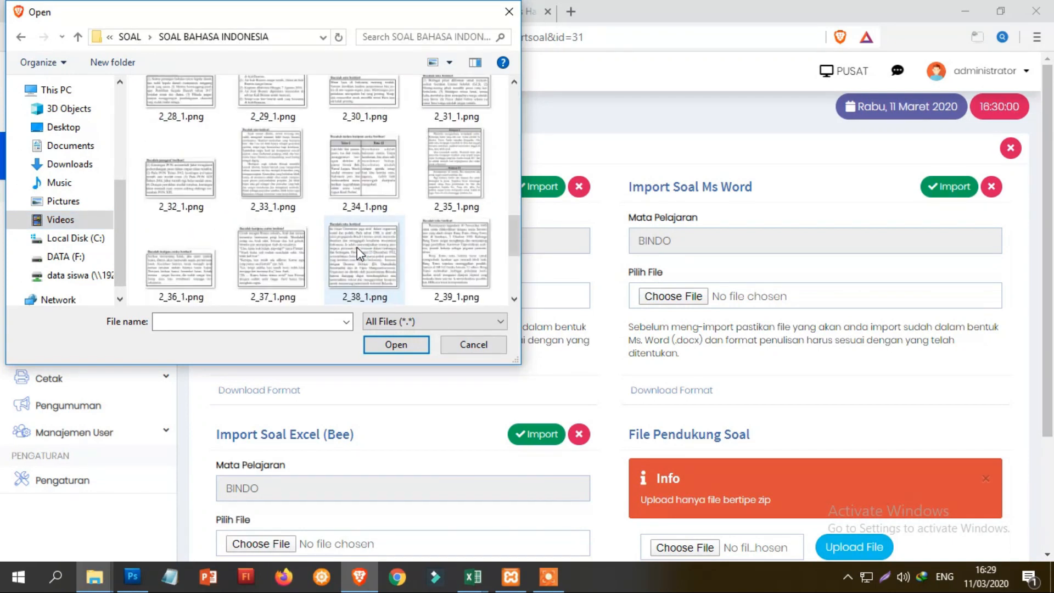
double_click(465, 145)
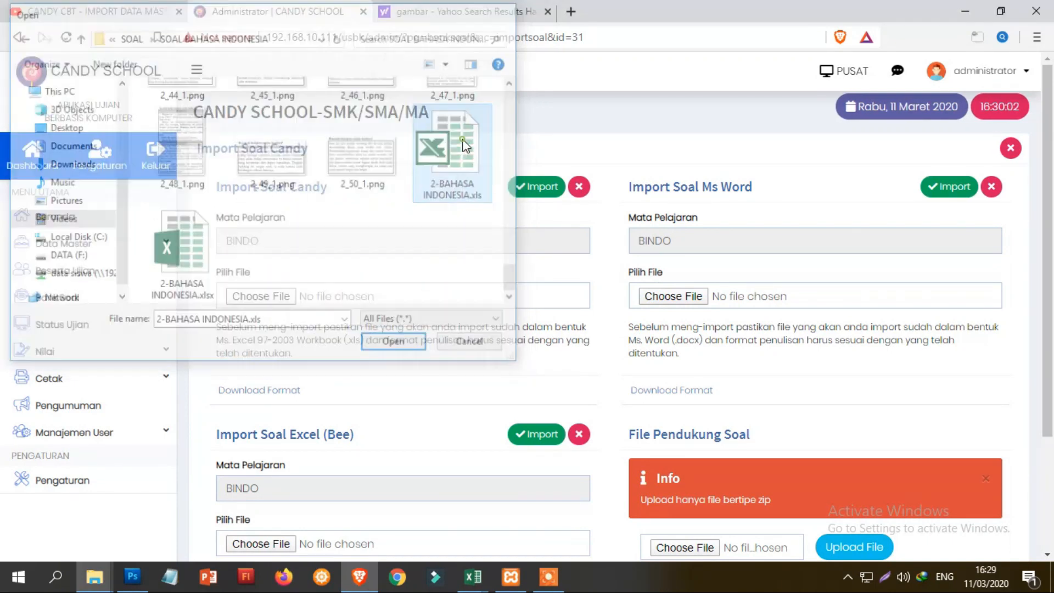
left_click(537, 190)
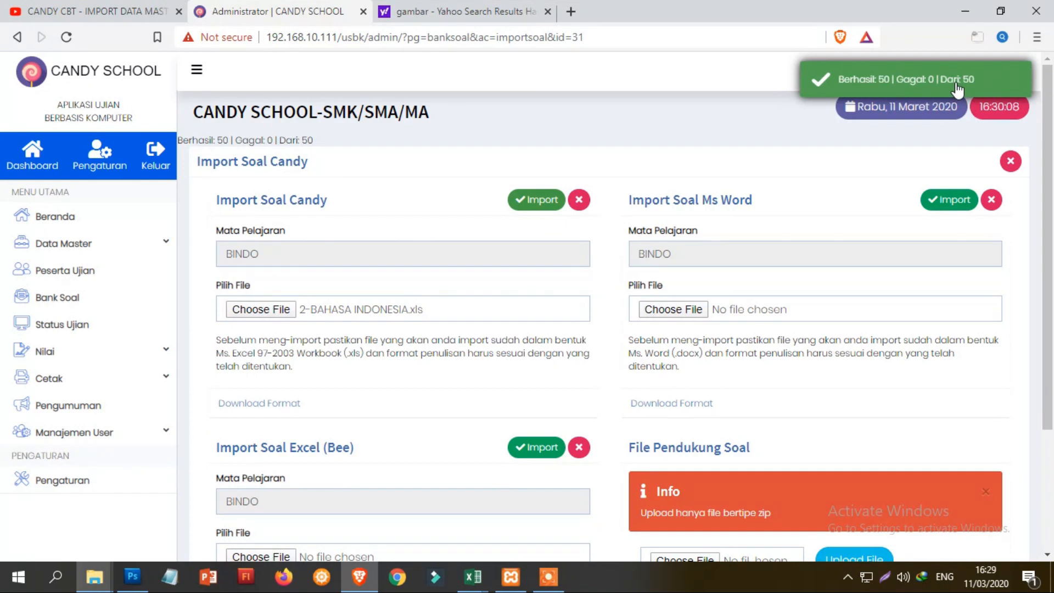
Expand the BHS_XI entry in Bank Soal and view its list of imported questions
left_click(82, 309)
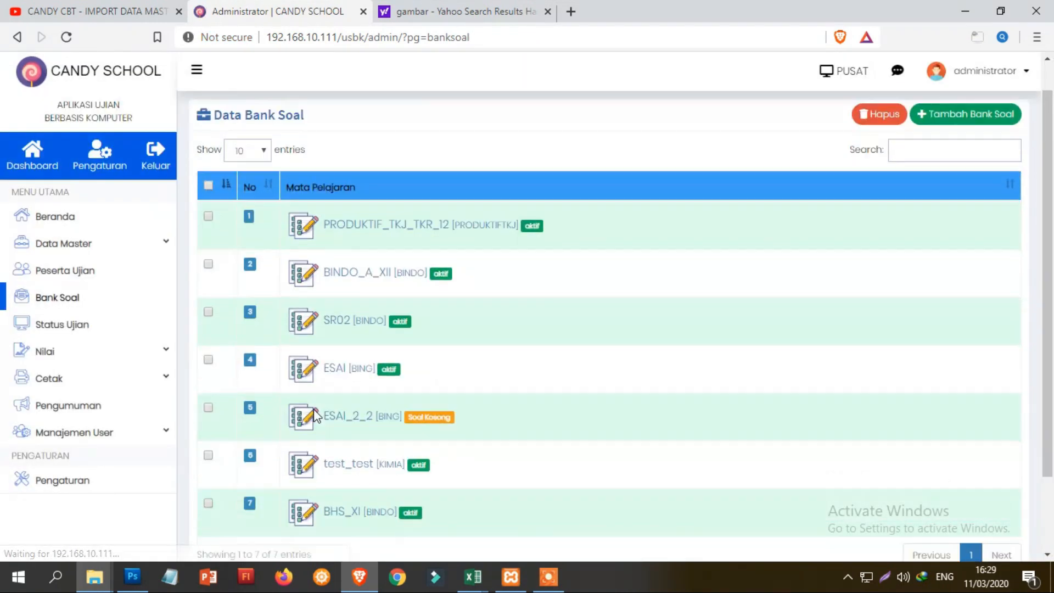
scroll(359, 387, "down", 2)
left_click(362, 417)
scroll(359, 505, "down", 2)
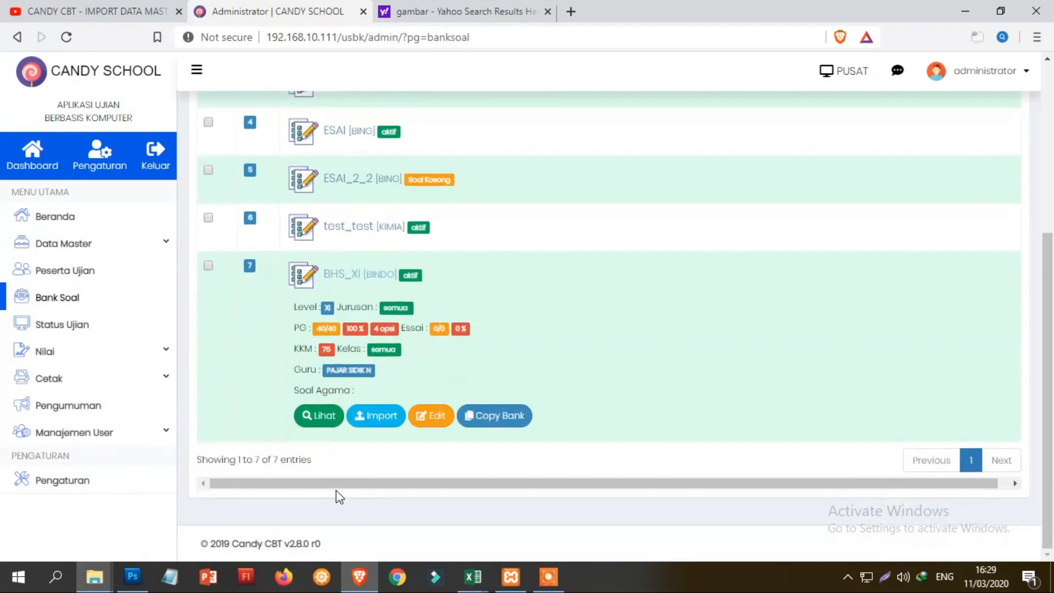
left_click(315, 422)
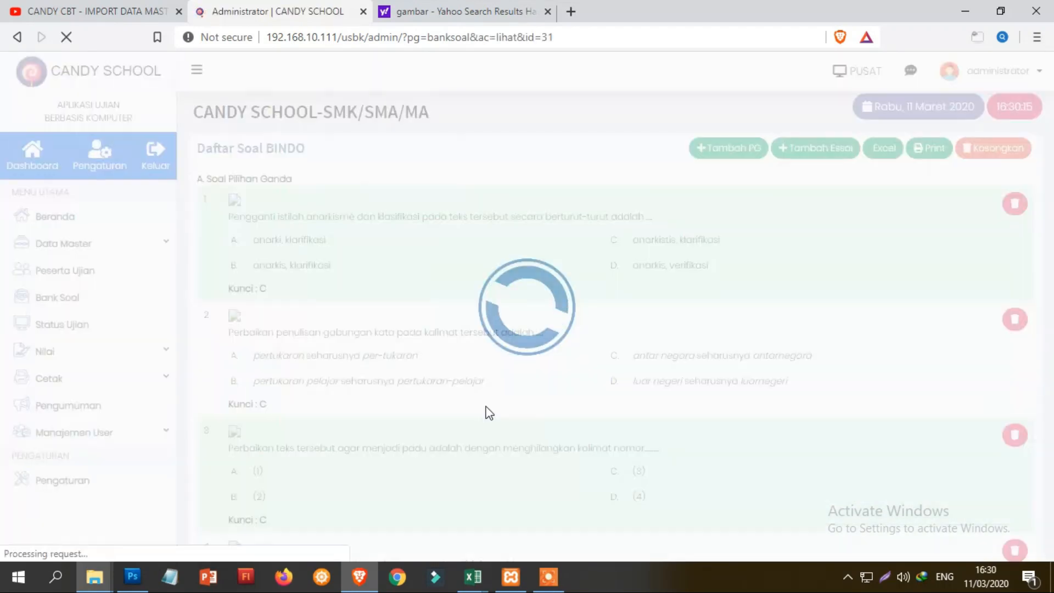
Review the imported BINDO multiple-choice questions down to the end of the list, checking their image placeholders
scroll(384, 268, "down", 18)
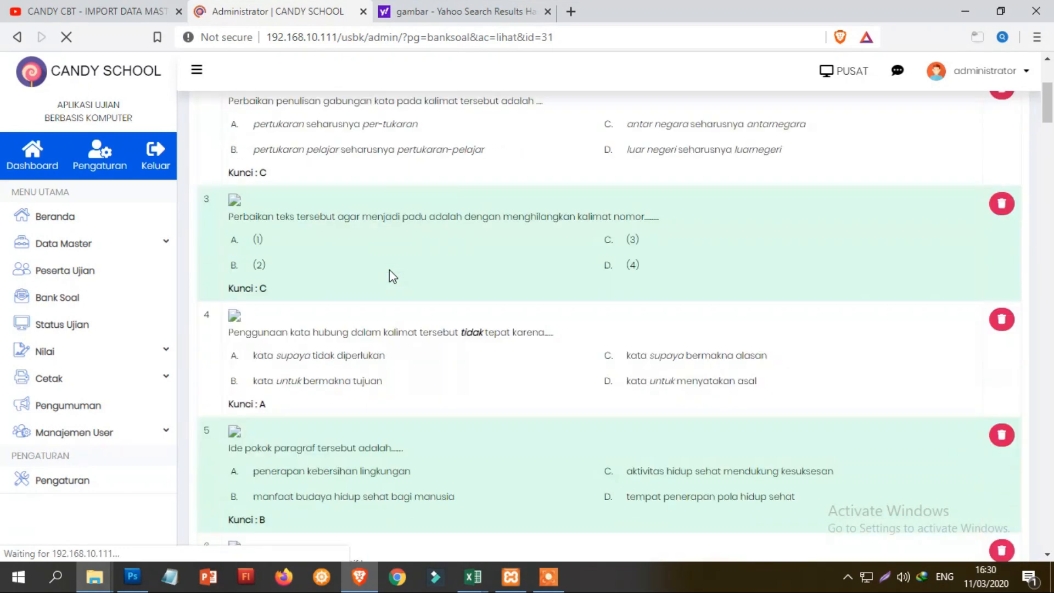
scroll(395, 277, "down", 20)
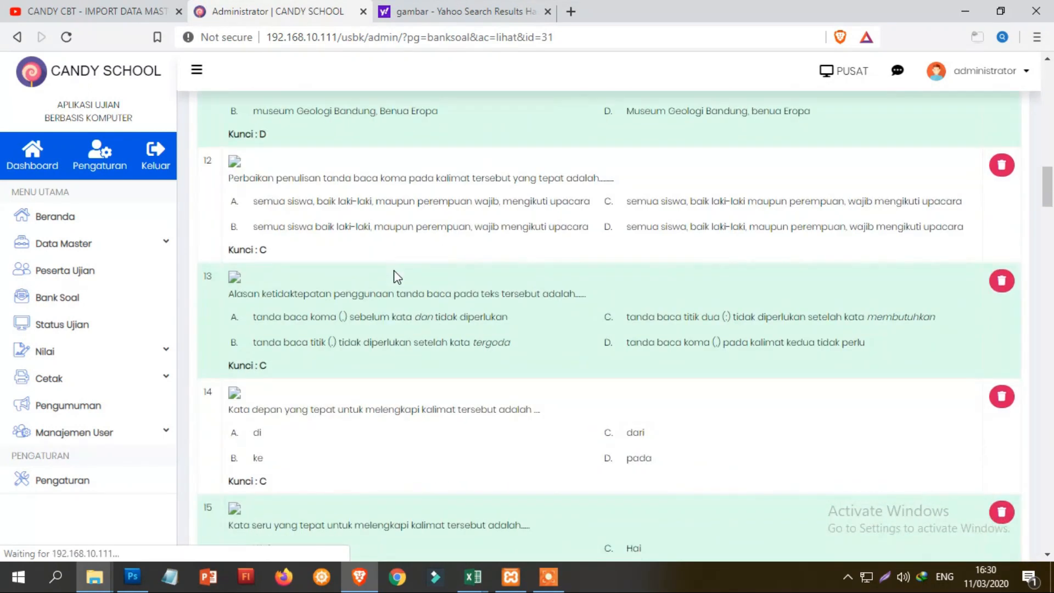
scroll(399, 274, "down", 14)
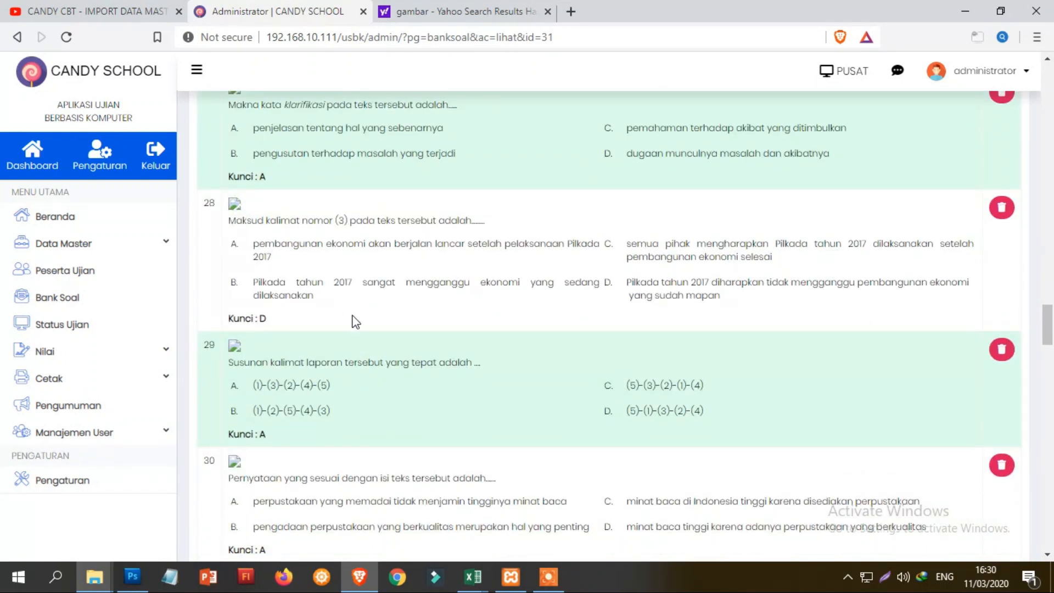
scroll(354, 322, "down", 20)
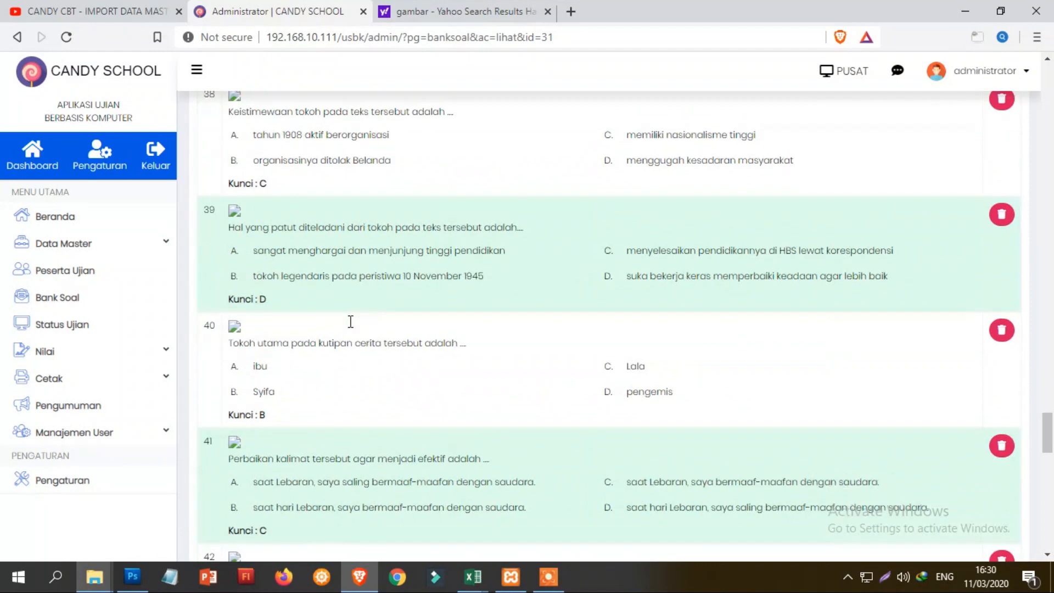
scroll(351, 319, "down", 10)
scroll(351, 296, "up", 11)
scroll(376, 277, "up", 10)
Return to Bank Soal, expand the BHS_XI entry and open its import page at the File Pendukung Soal section
left_click(68, 305)
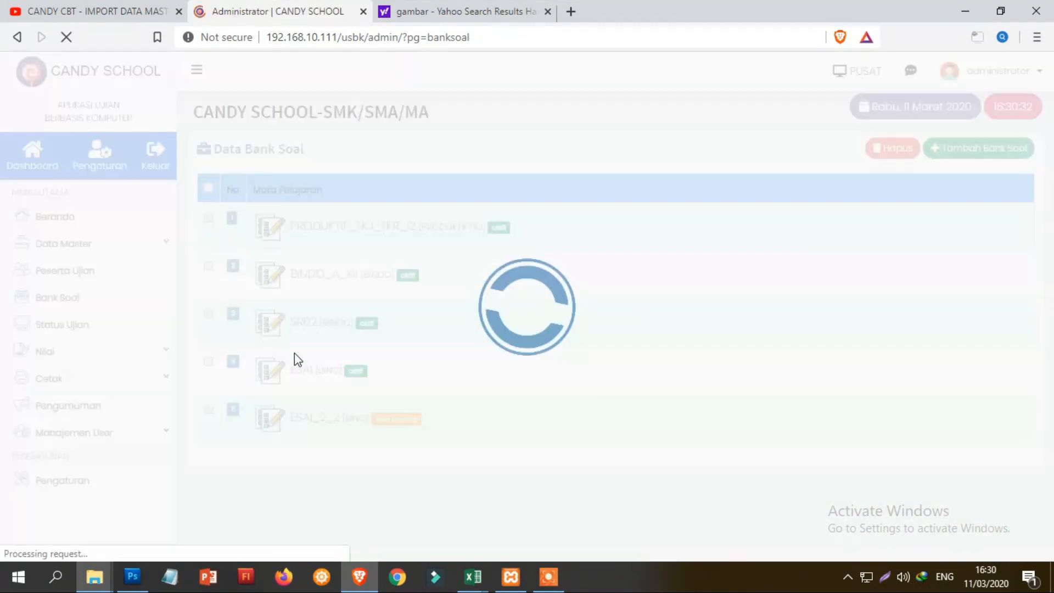
scroll(363, 406, "down", 3)
left_click(346, 420)
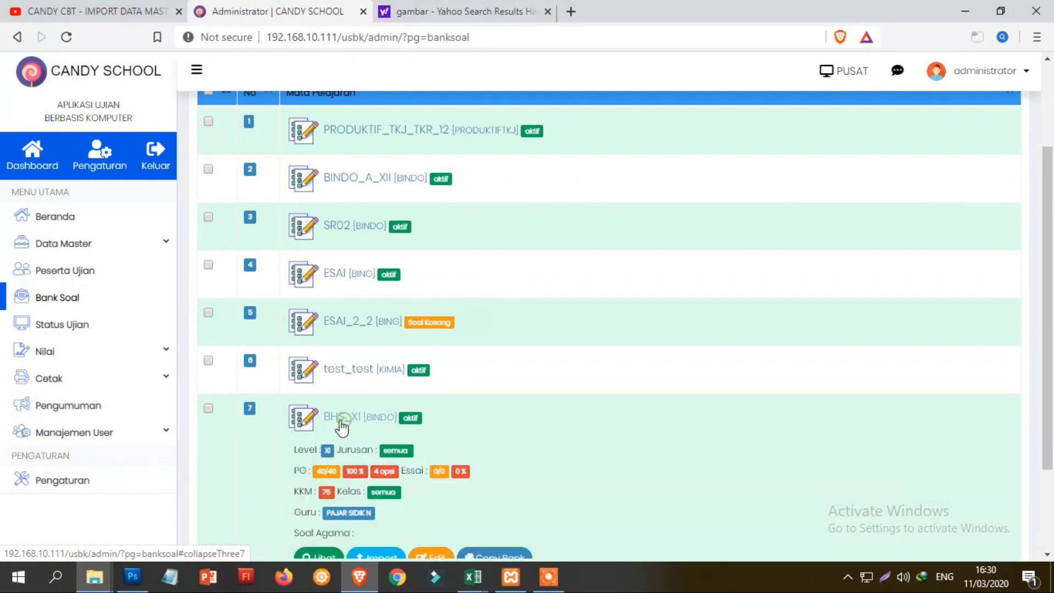
scroll(406, 470, "down", 3)
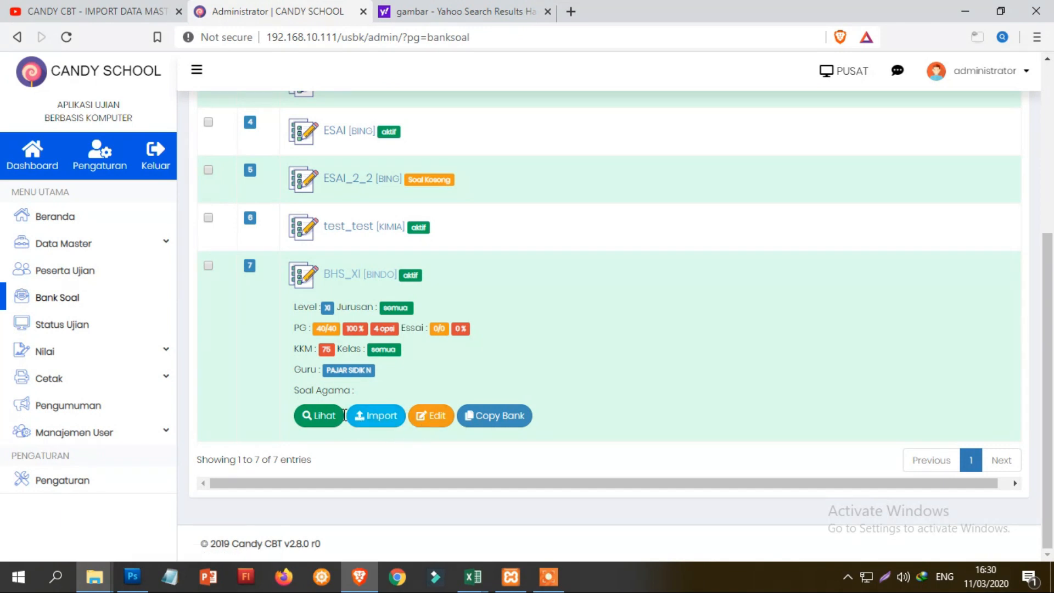
left_click(388, 422)
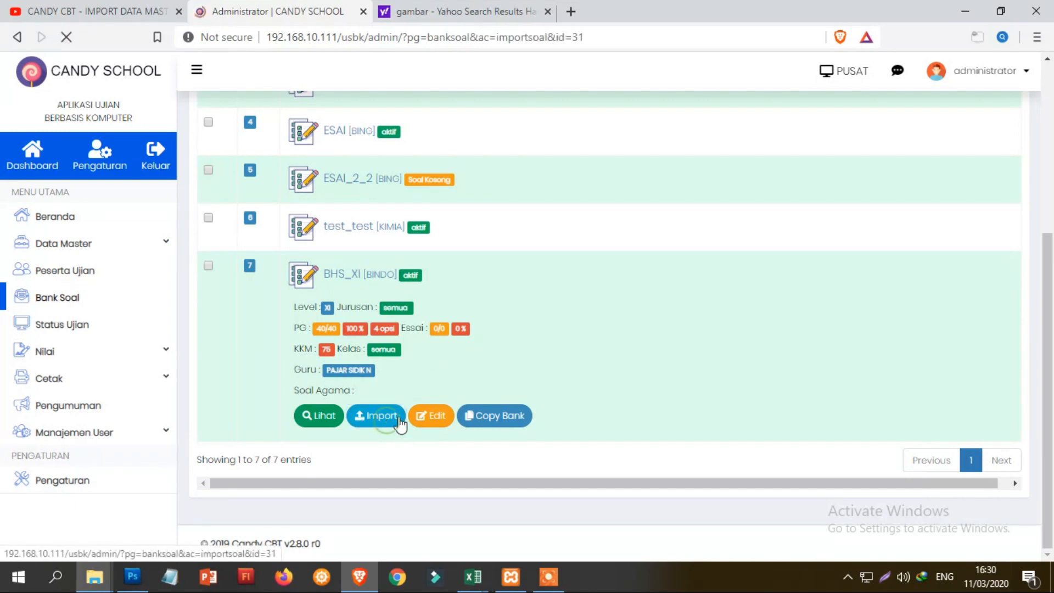
scroll(686, 321, "down", 3)
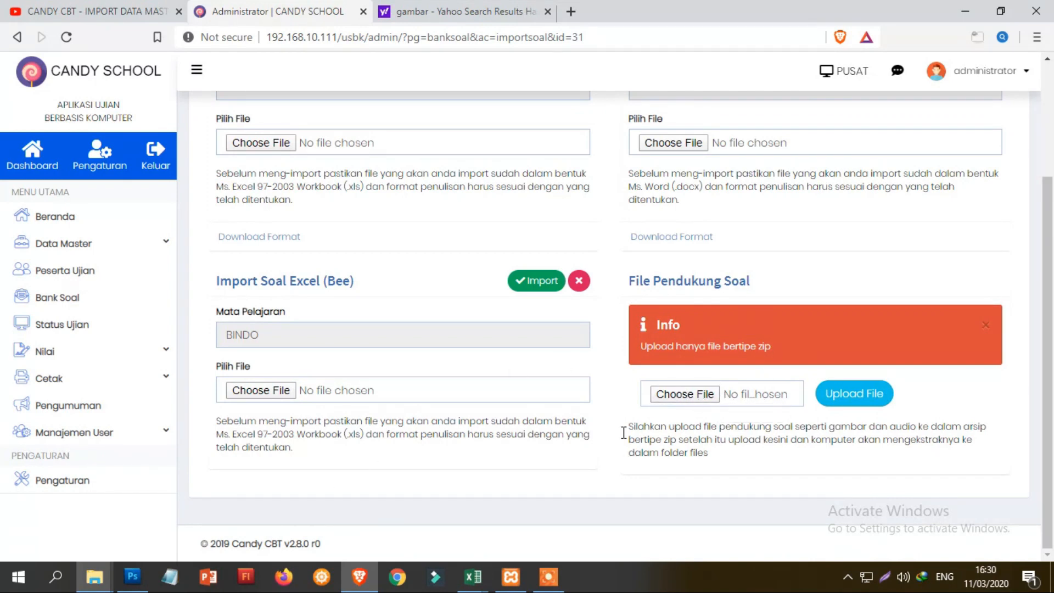
Switch to the SOAL BAHASA INDONESIA folder in File Explorer and archive images 2_1_1.png through 2_50_1.png in ZIP format as filenya.zip
mouse_move(82, 580)
left_click(122, 513)
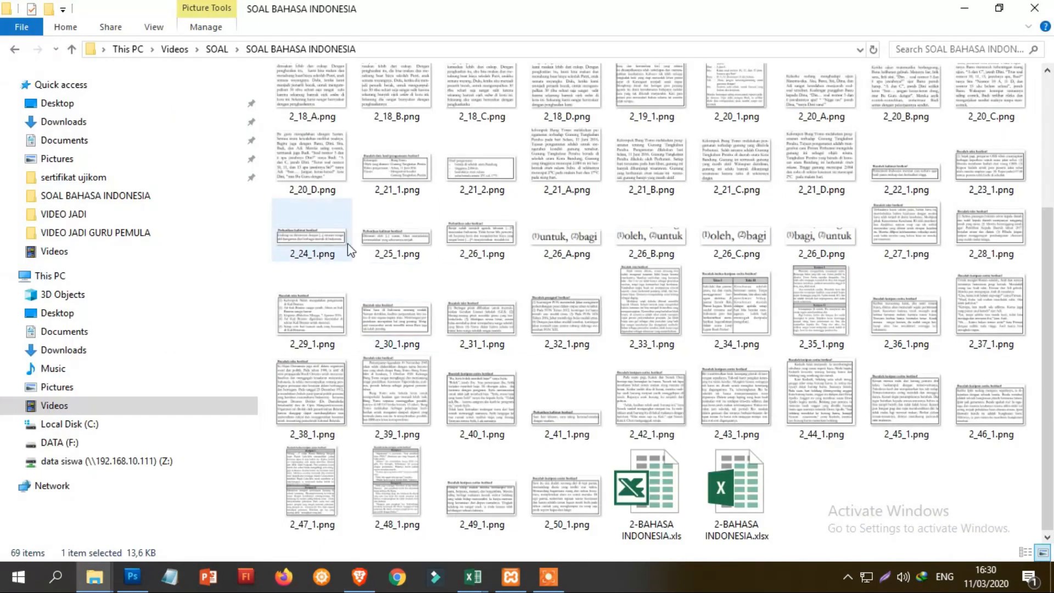
left_click(295, 90)
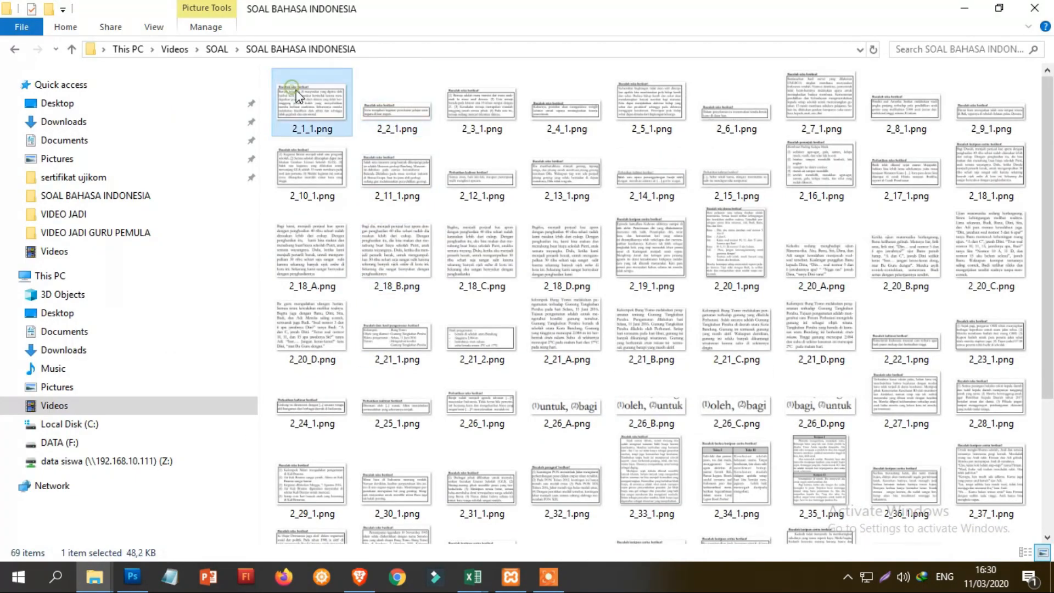
scroll(591, 272, "down", 3)
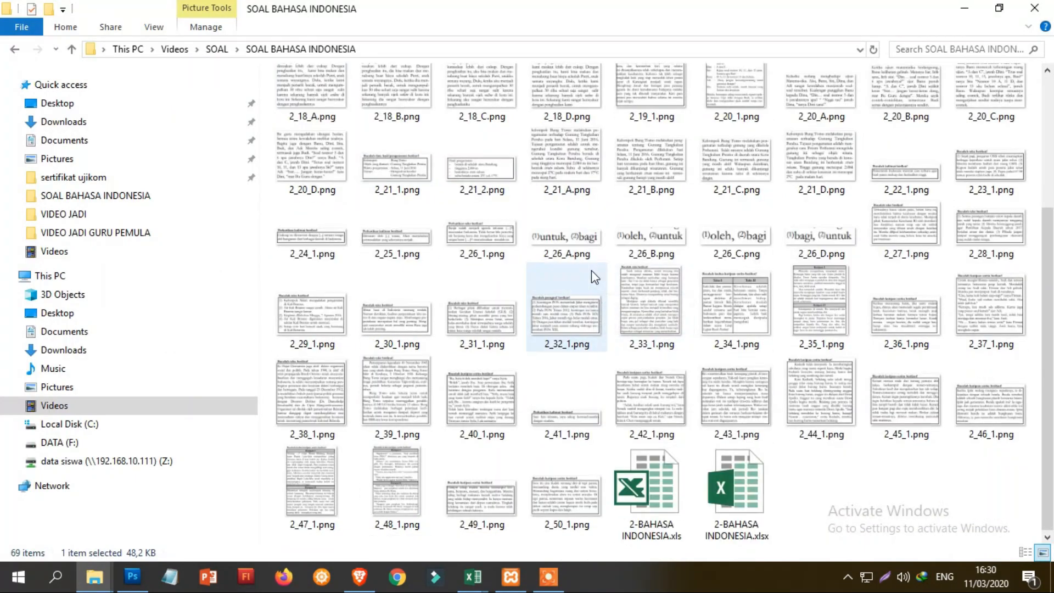
left_click(575, 508, "shift")
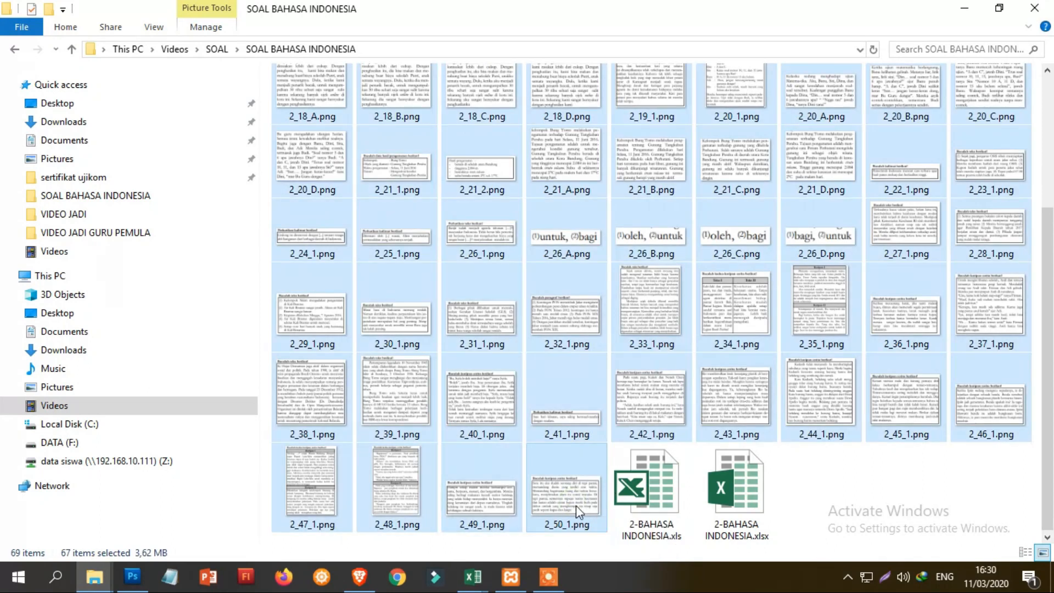
right_click(575, 505)
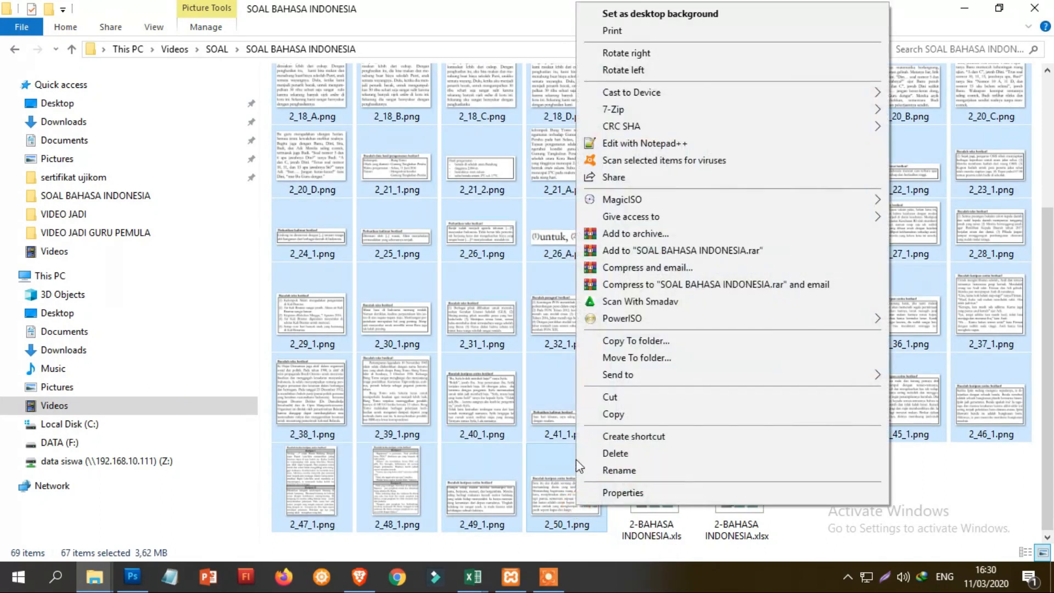
left_click(646, 234)
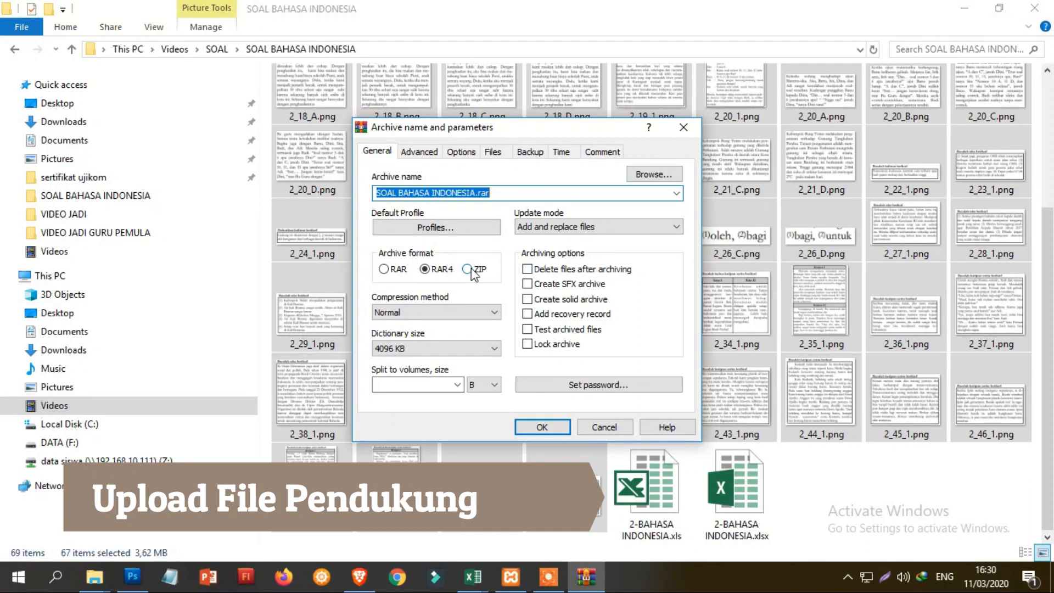
left_click(475, 270)
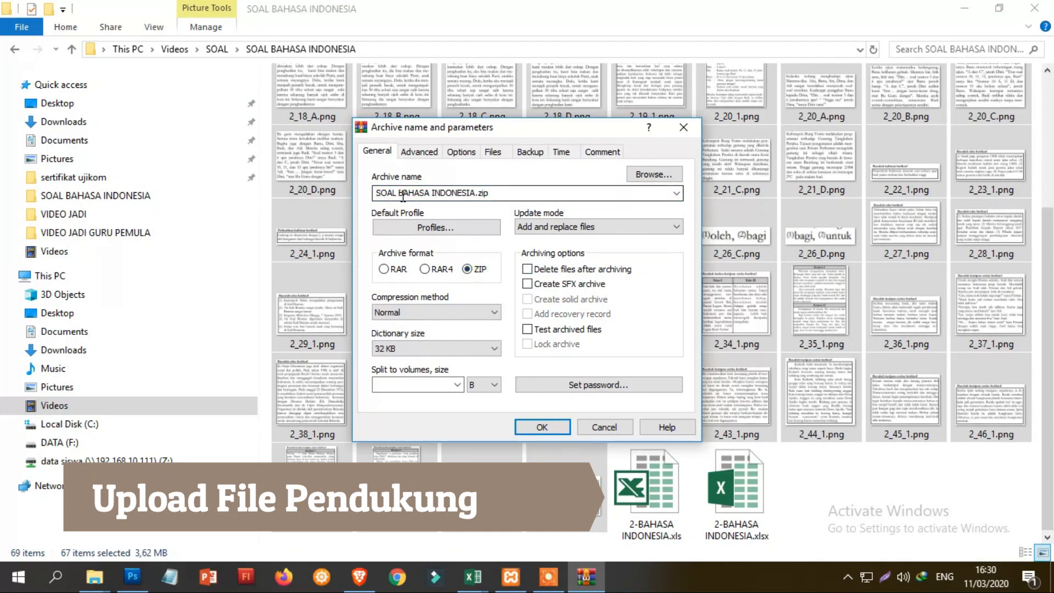
left_click(475, 193)
left_click(476, 194)
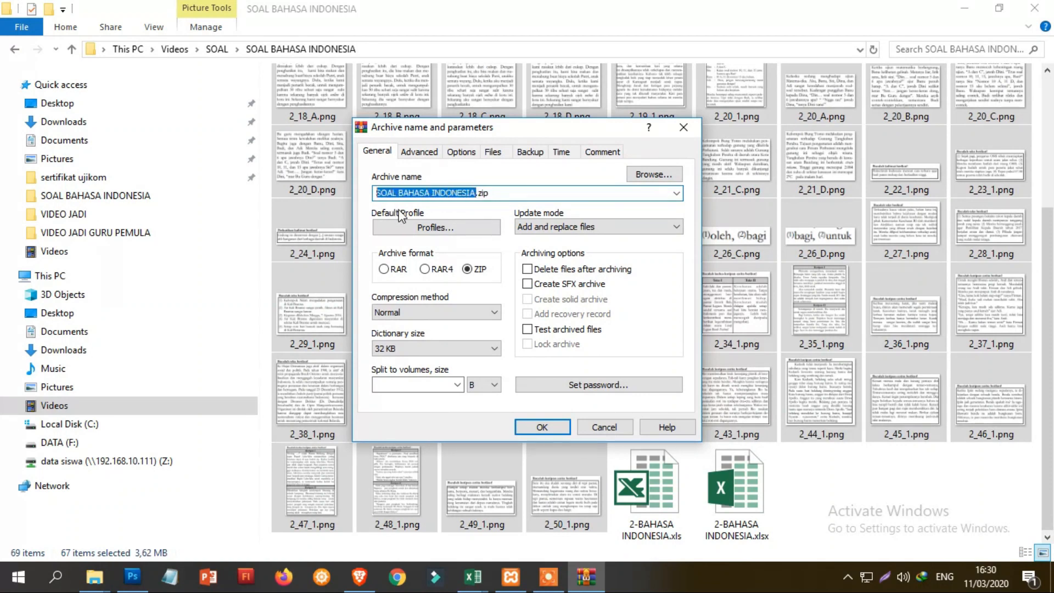
type("filenya")
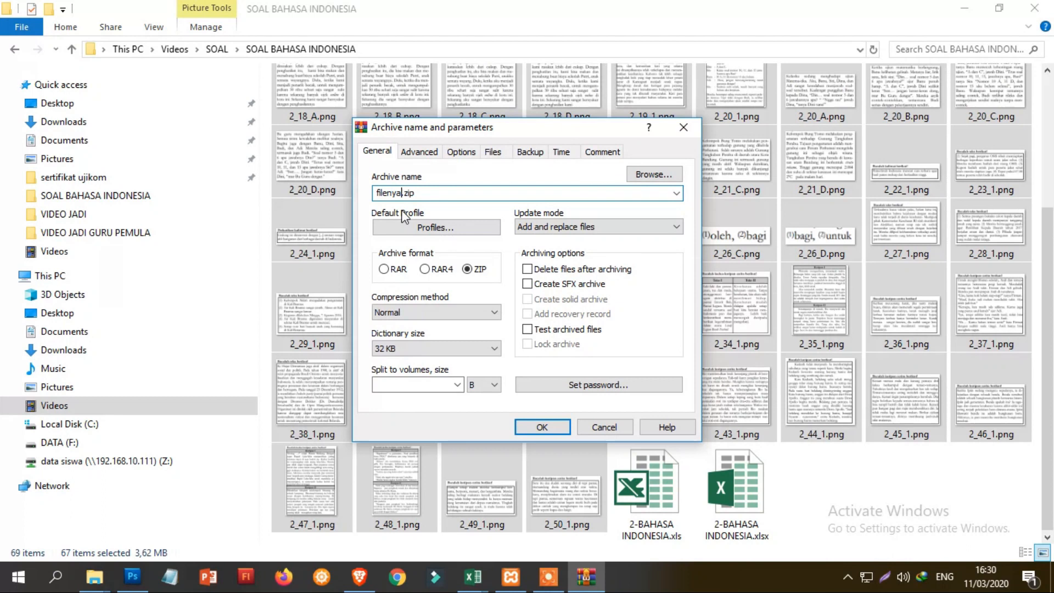
left_click(554, 427)
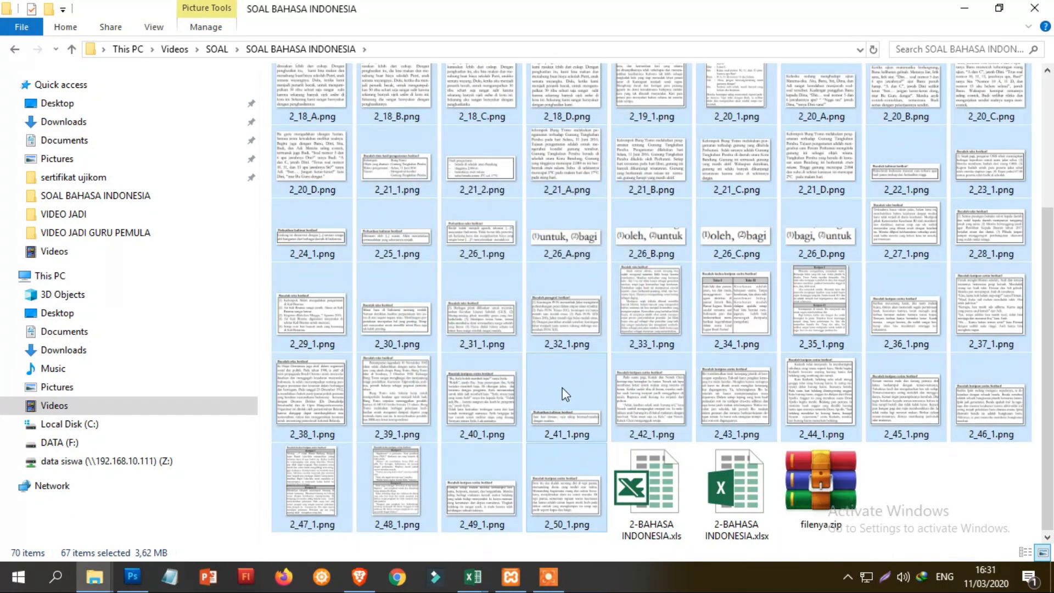
left_click(827, 500)
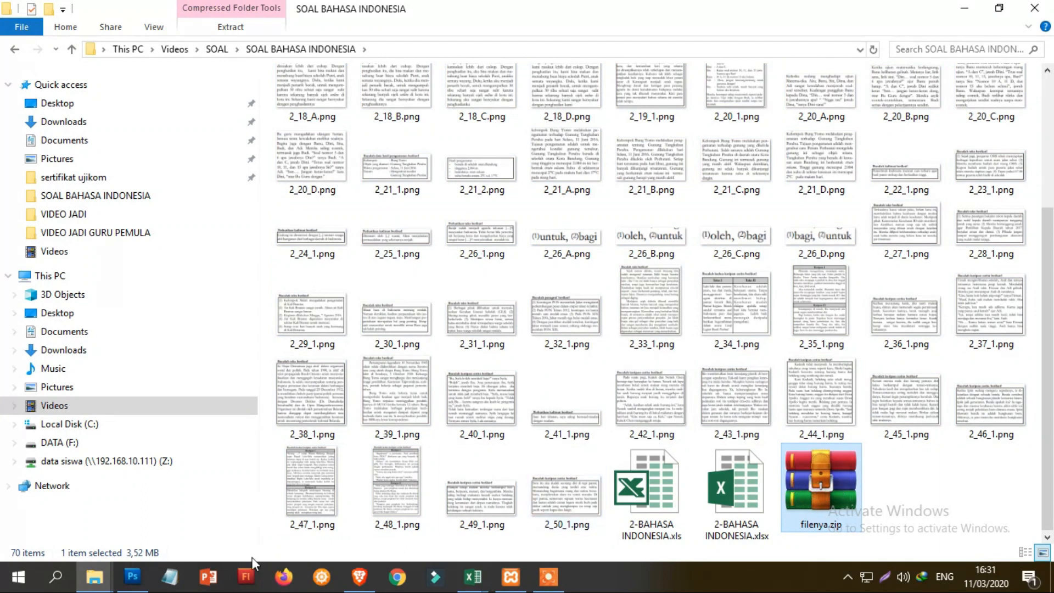
Switch to Candy CBT in the browser and upload filenya.zip as the supporting file under File Pendukung Soal
left_click(362, 577)
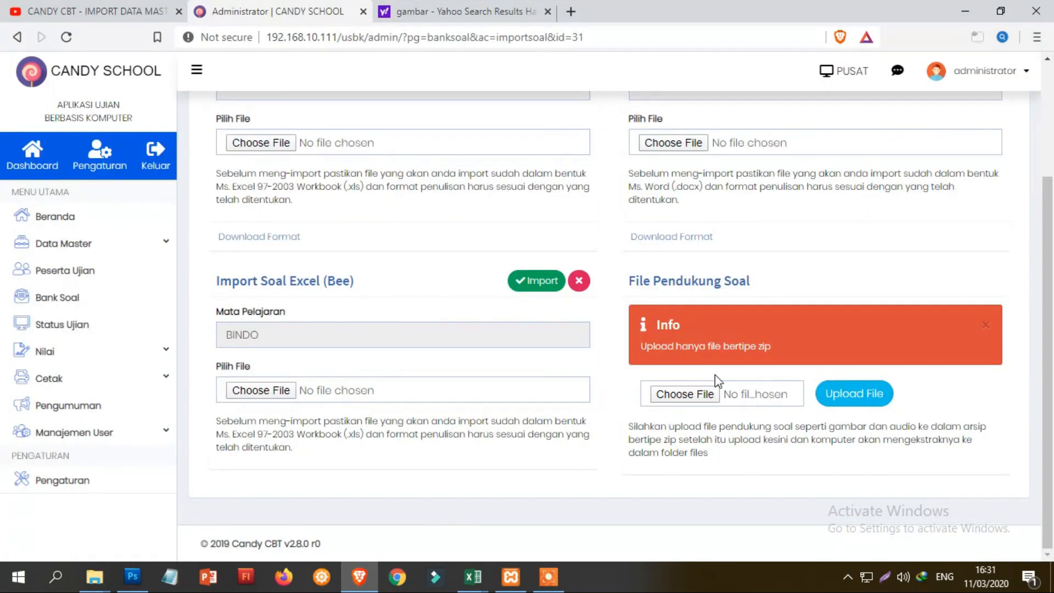
left_click(691, 402)
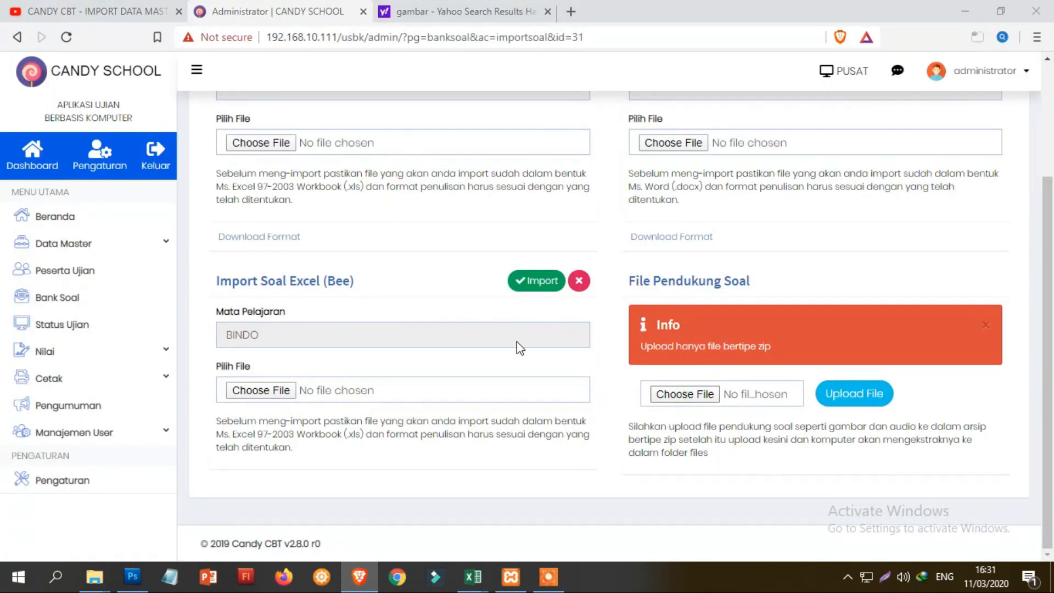
scroll(292, 181, "down", 10)
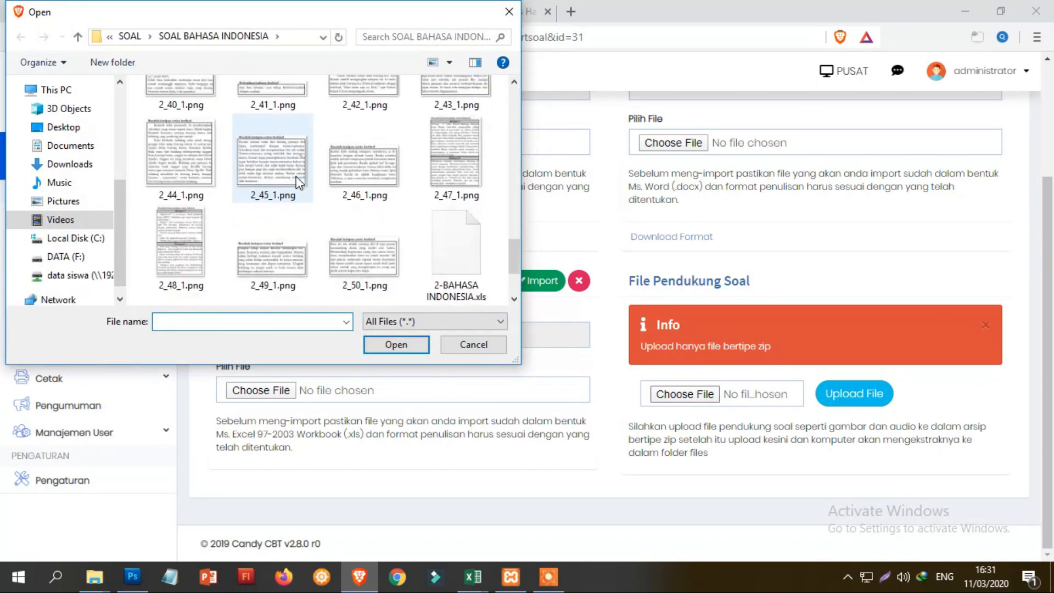
scroll(299, 181, "down", 3)
double_click(255, 229)
left_click(863, 400)
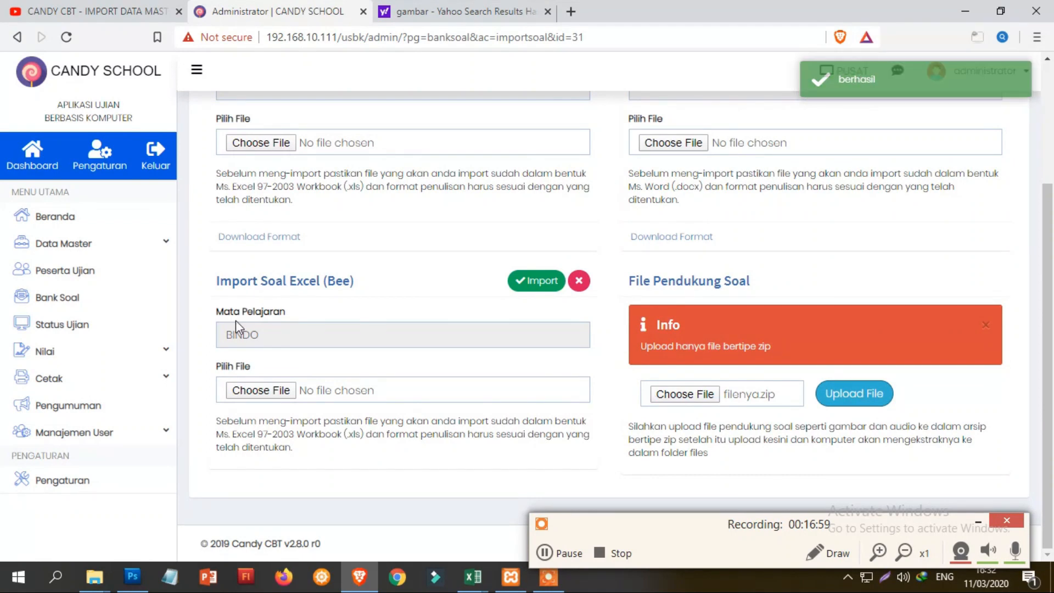
Reopen the BHS_XI question list from Bank Soal and check the images in the questions and answer options
left_click(94, 303)
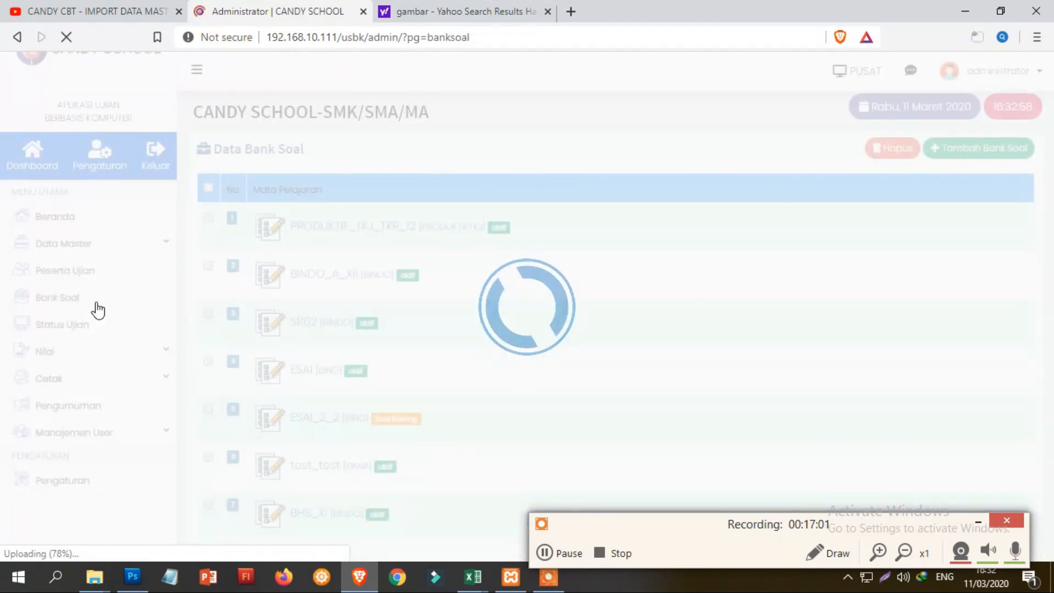
scroll(343, 436, "down", 2)
left_click(355, 418)
scroll(356, 459, "down", 3)
left_click(315, 415)
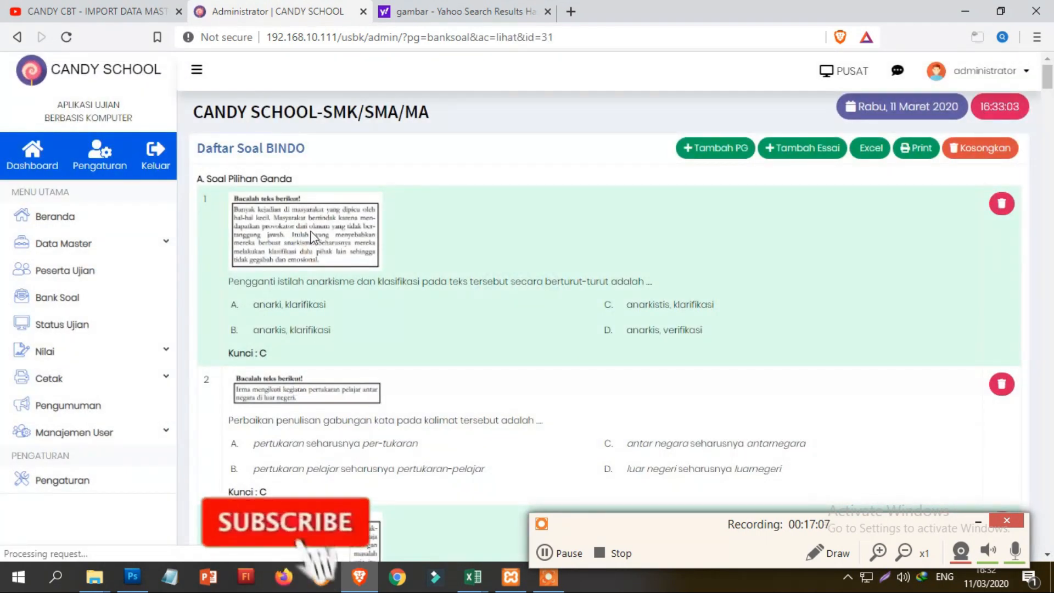
scroll(340, 283, "down", 15)
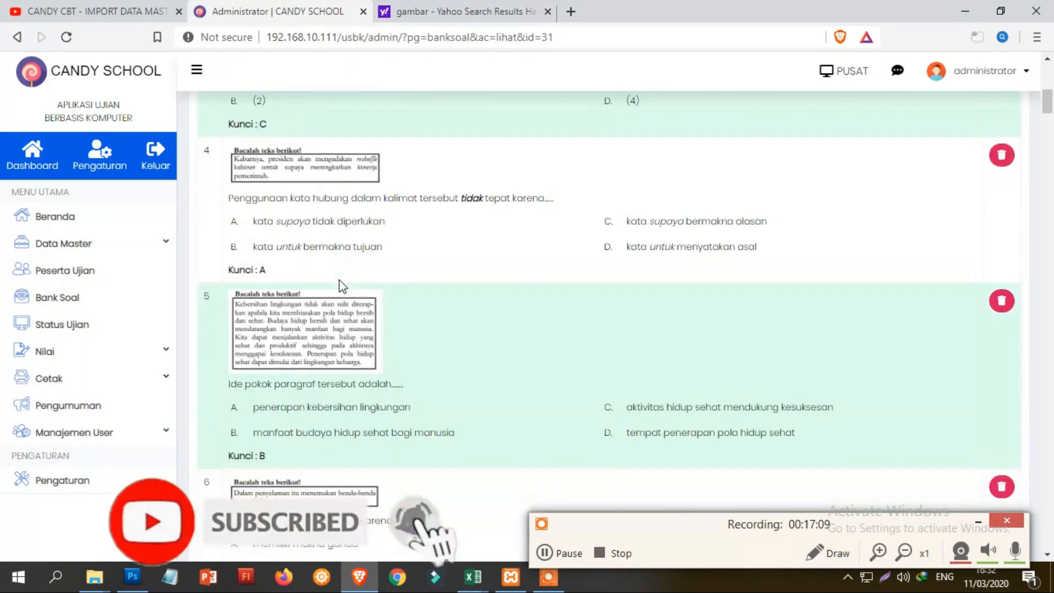
scroll(341, 282, "down", 20)
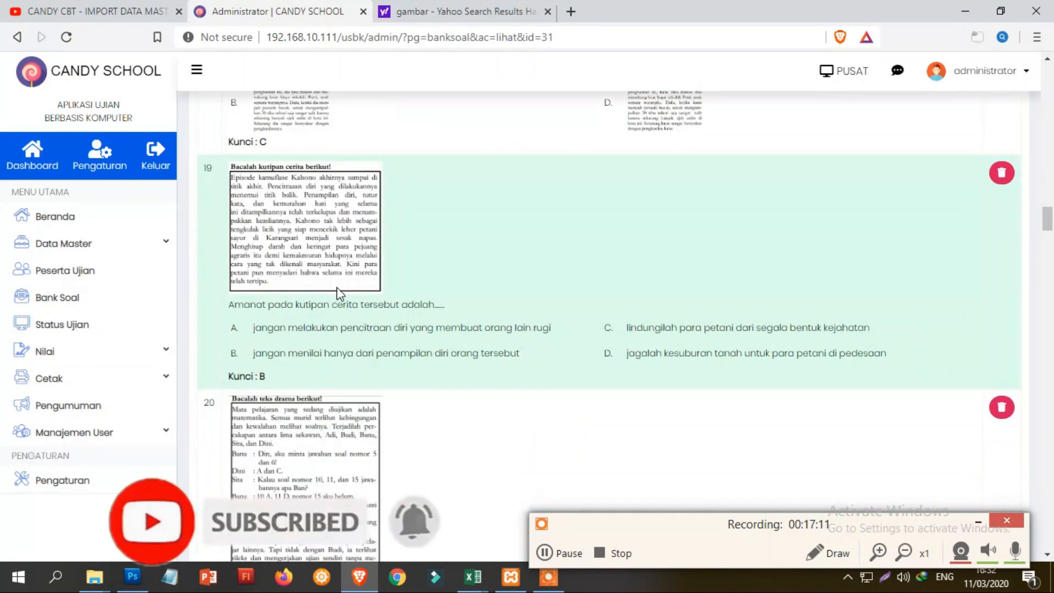
scroll(741, 299, "up", 20)
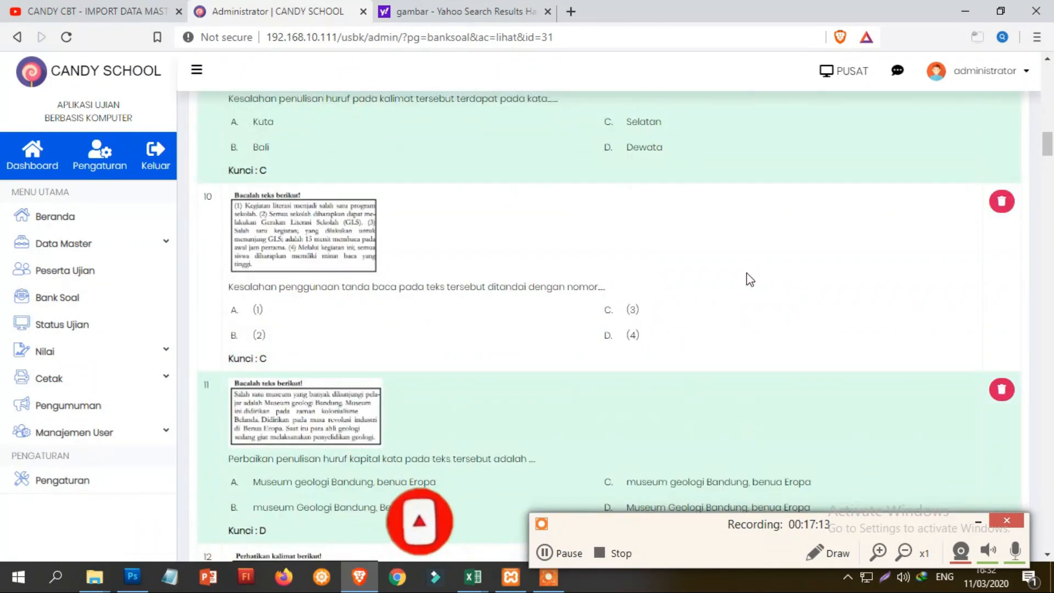
scroll(747, 271, "up", 10)
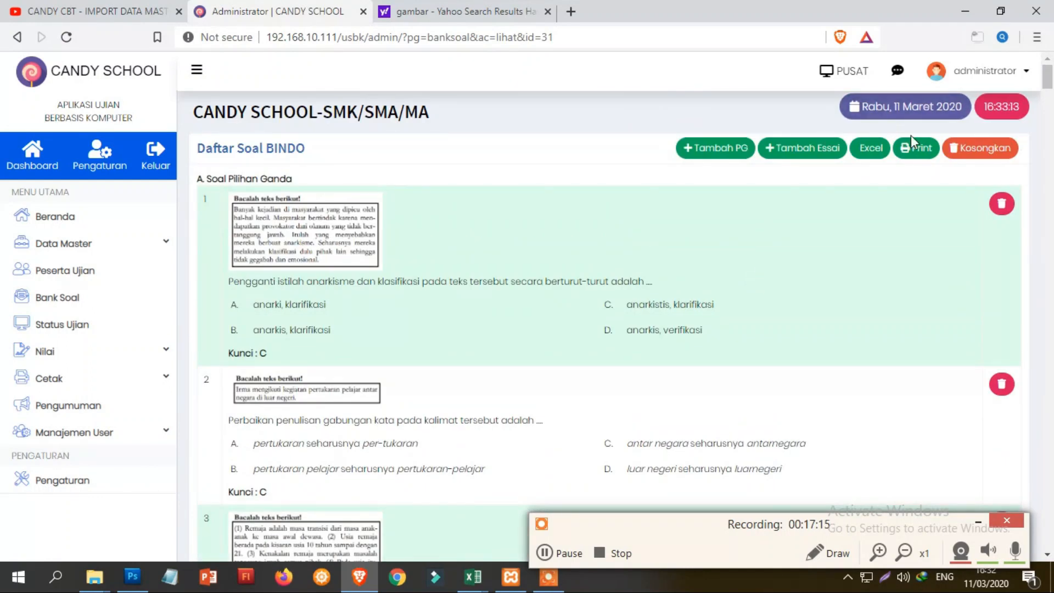
Open the print preview of the BINDO question list, look through its pages and close it without printing
left_click(916, 149)
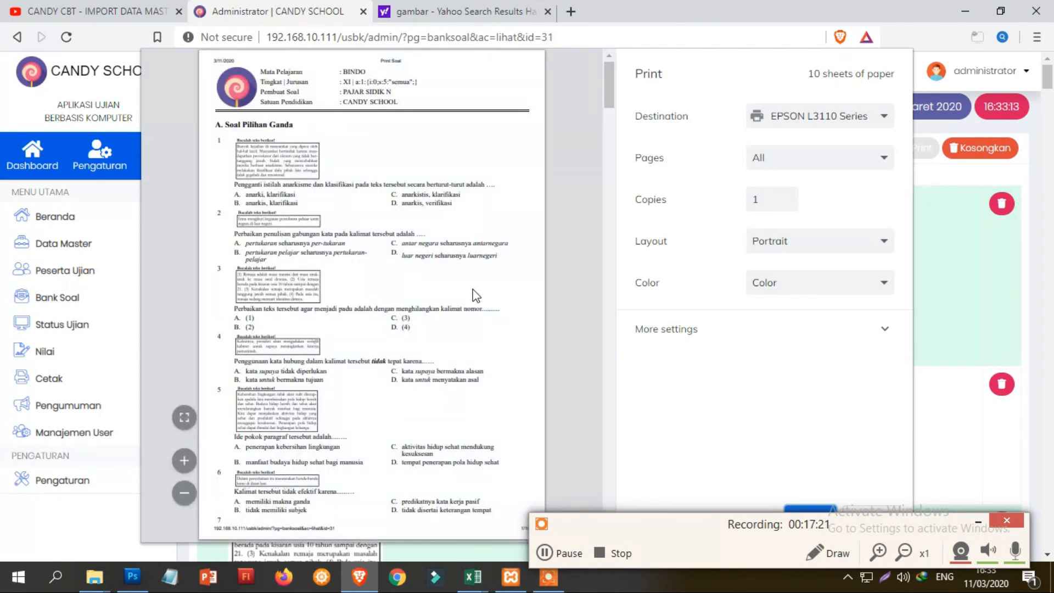
left_click(974, 519)
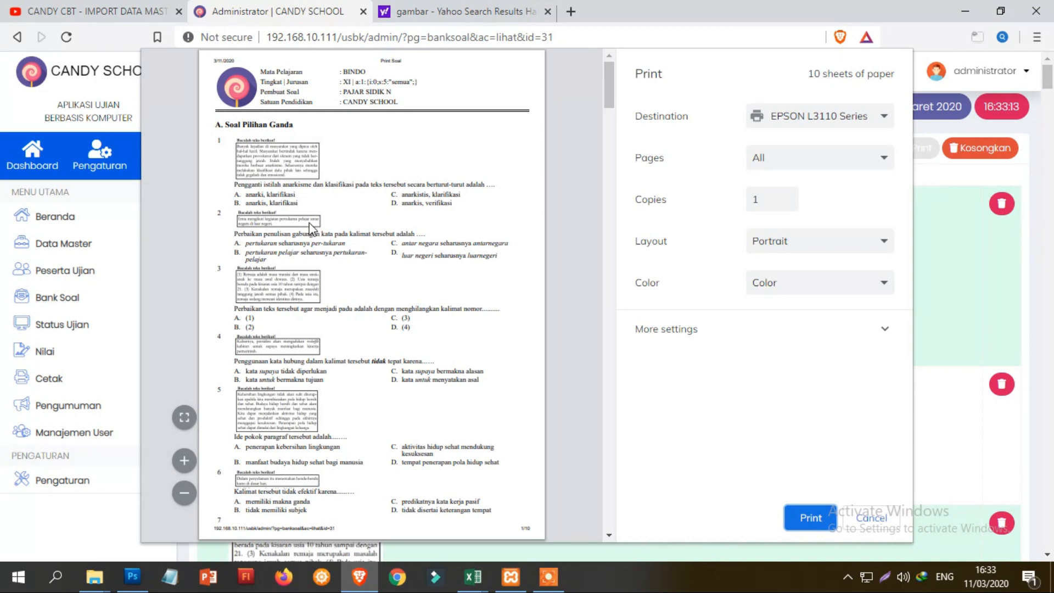
scroll(310, 226, "down", 15)
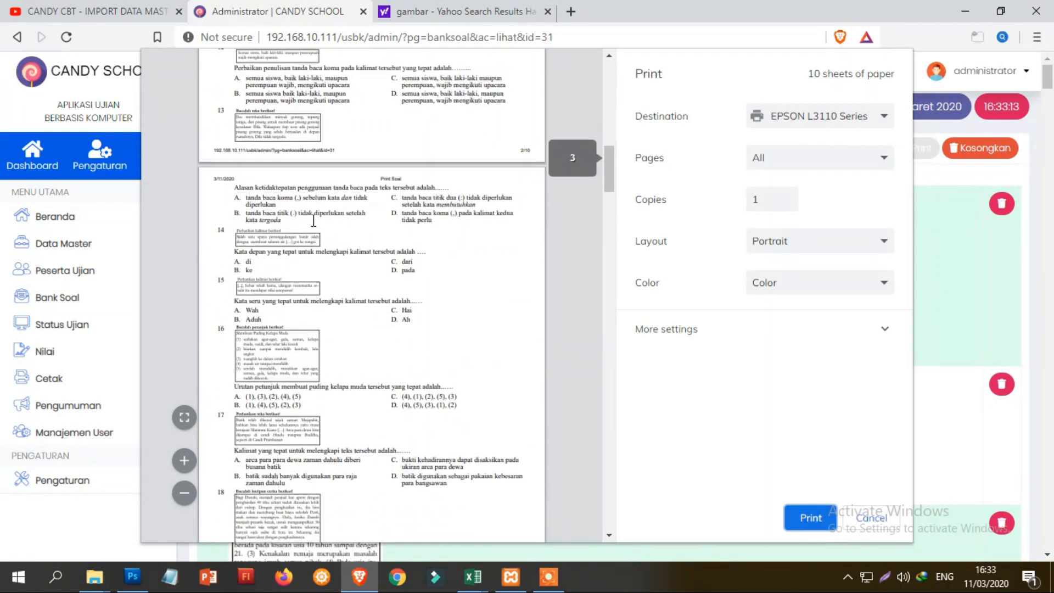
scroll(314, 221, "down", 20)
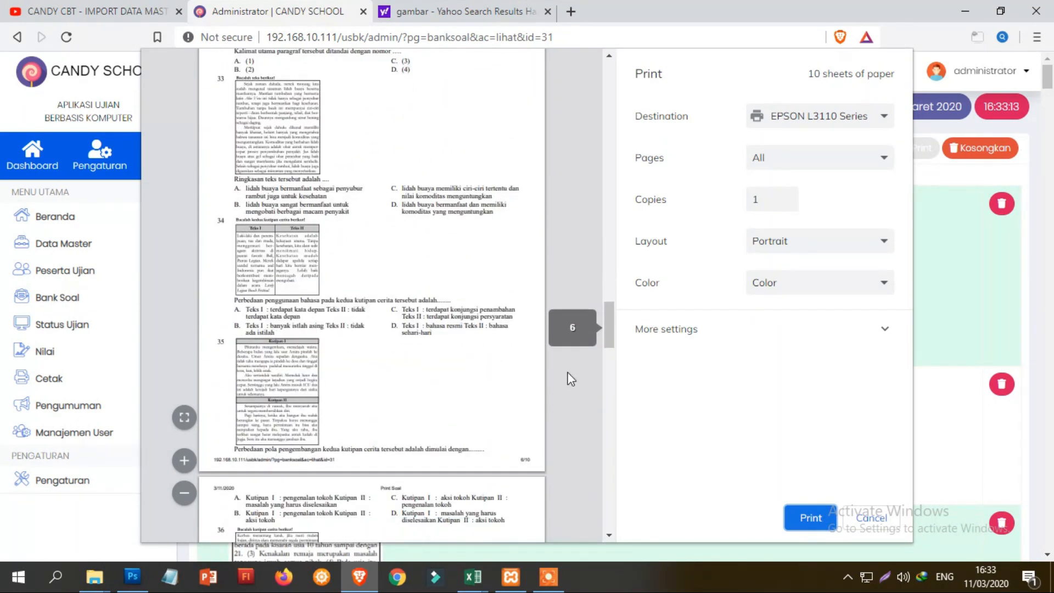
left_click(870, 518)
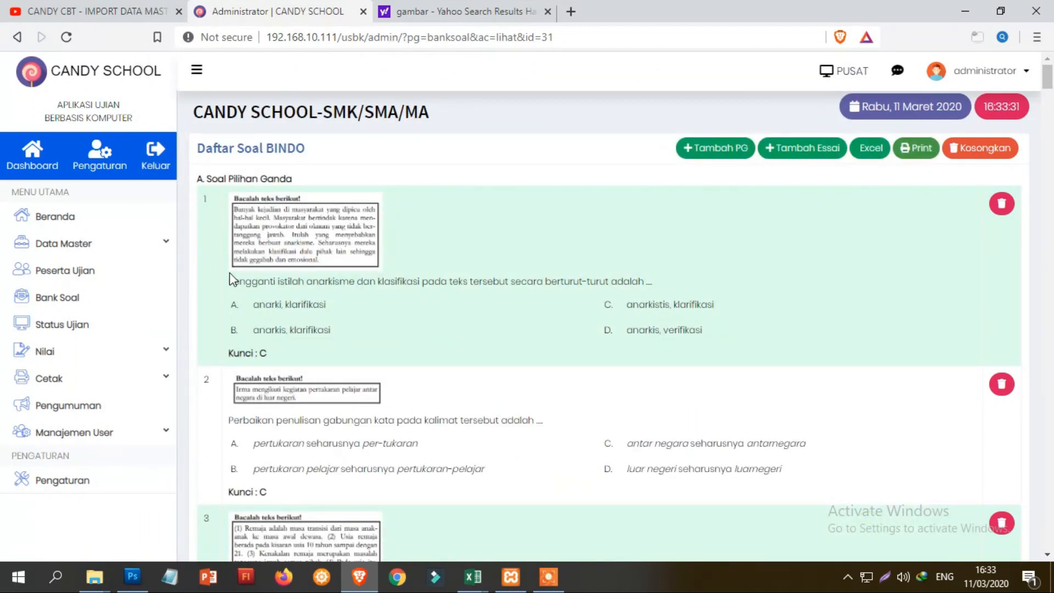
scroll(314, 303, "down", 1)
scroll(312, 299, "down", 5)
scroll(322, 288, "up", 5)
scroll(323, 288, "down", 5)
scroll(319, 288, "up", 5)
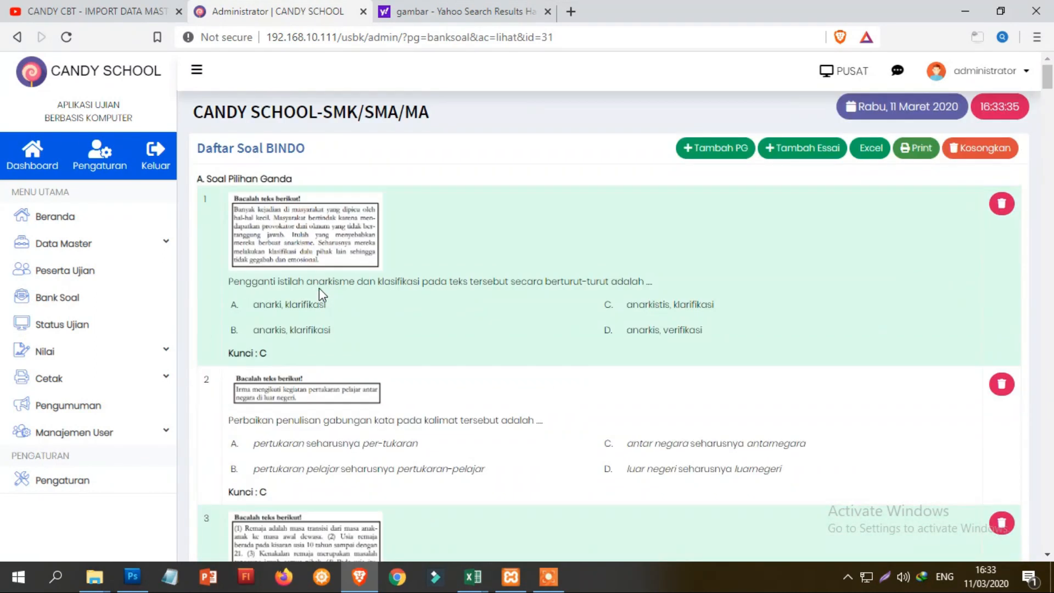
left_click(97, 252)
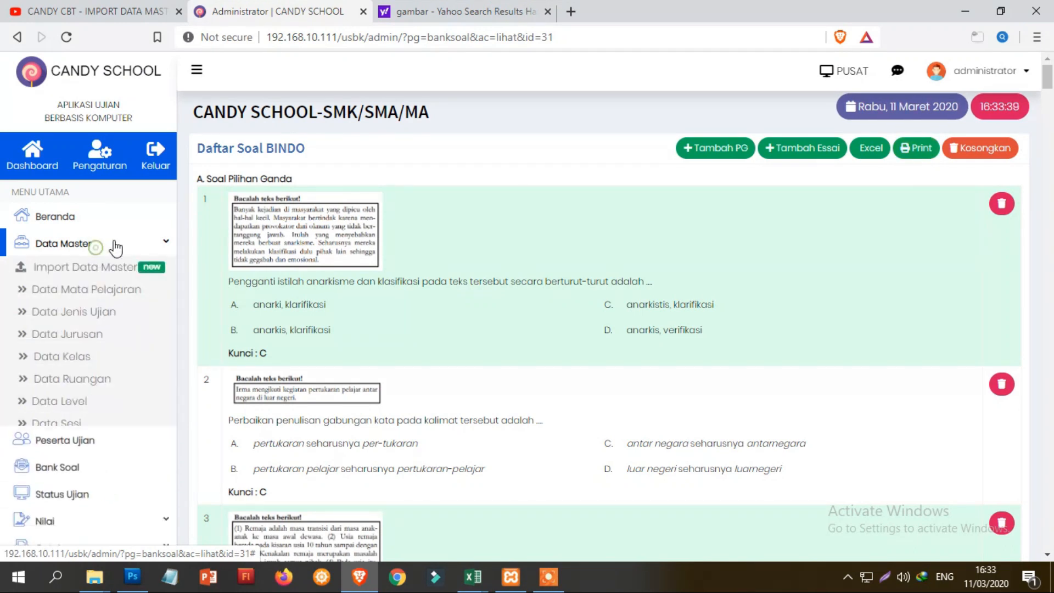
left_click(112, 245)
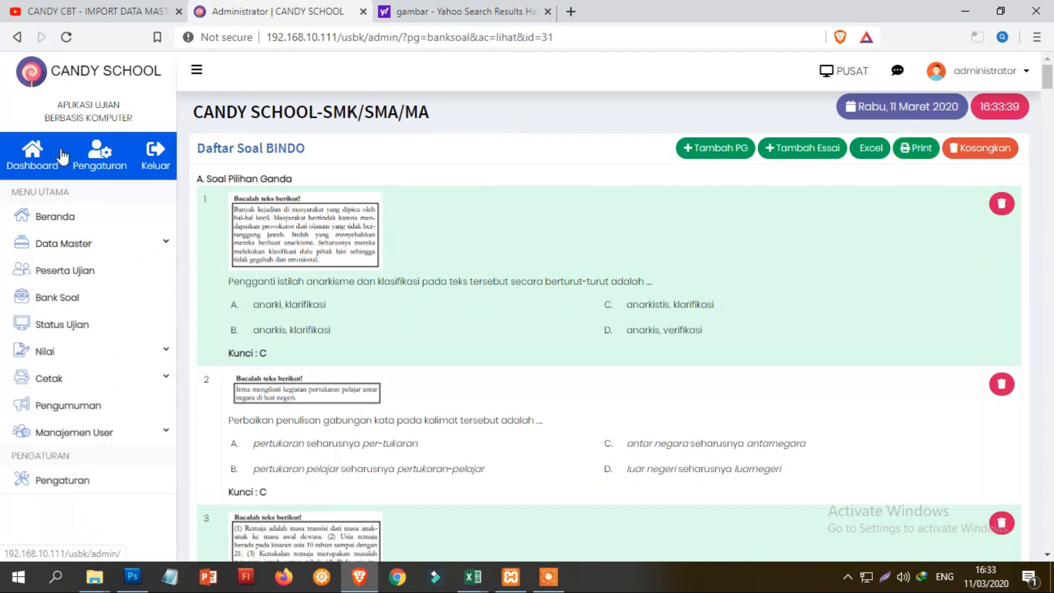
Open the question import page of the BHS_XI question bank from Bank Soal
left_click(42, 298)
scroll(360, 461, "down", 2)
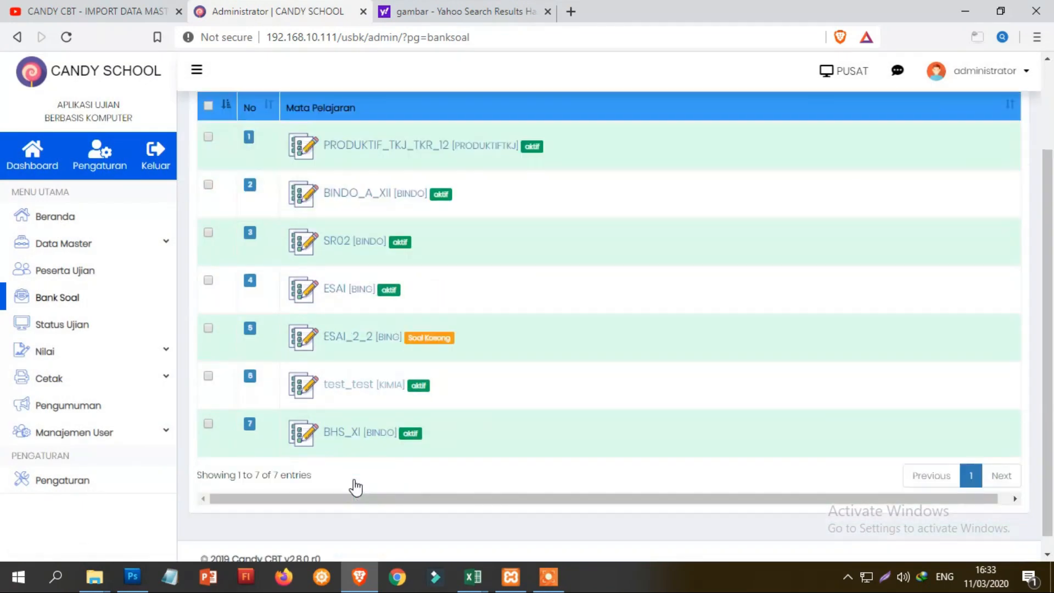
left_click(353, 426)
scroll(363, 433, "down", 3)
left_click(366, 419)
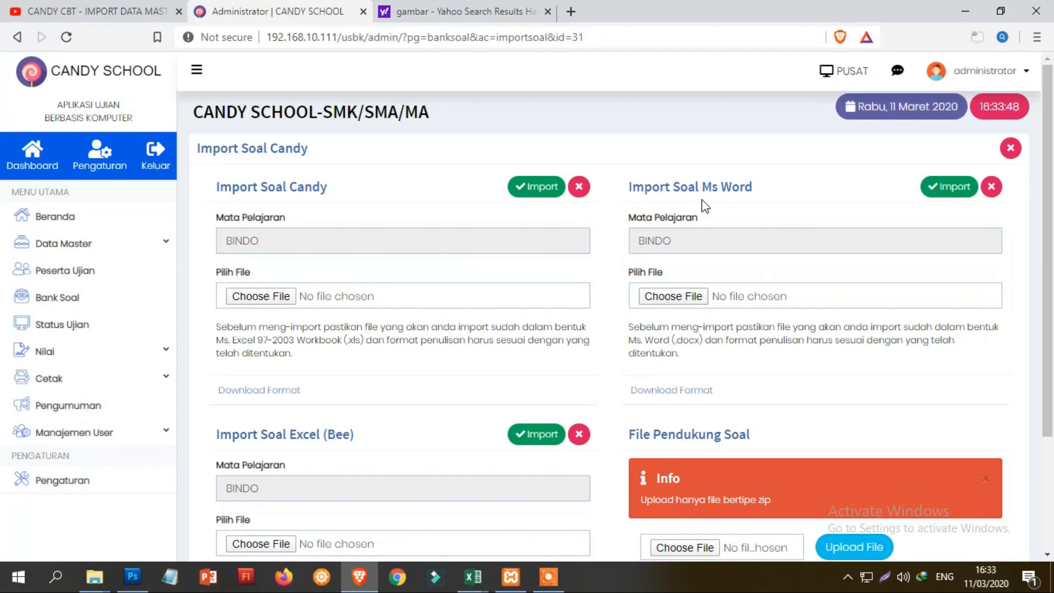
Download the Ms Word import format and open sample.docx in Word with editing enabled, dismissing the Office activation wizard
left_click(670, 391)
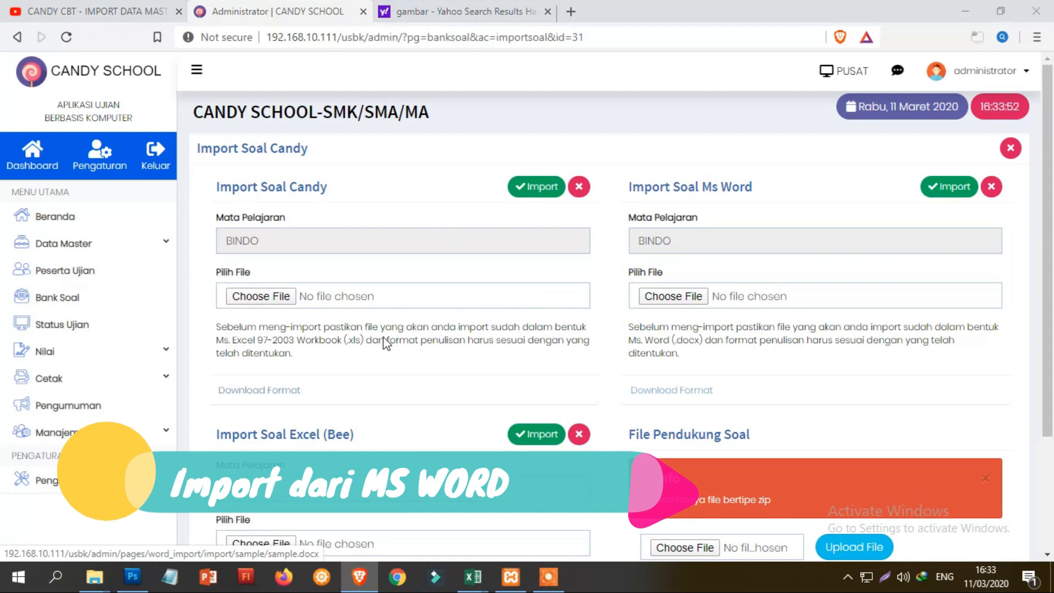
left_click(399, 344)
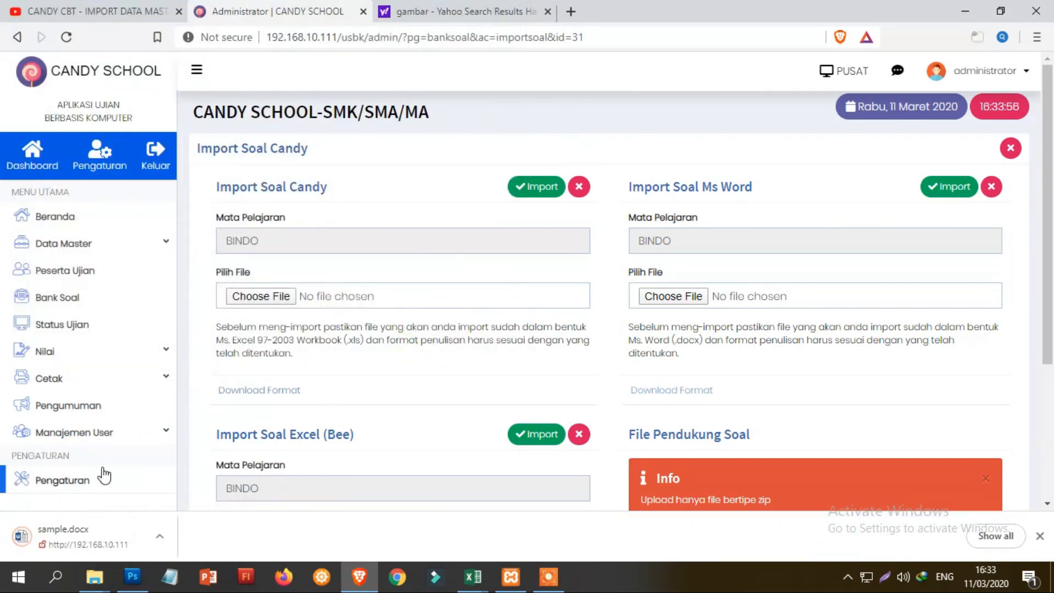
left_click(81, 534)
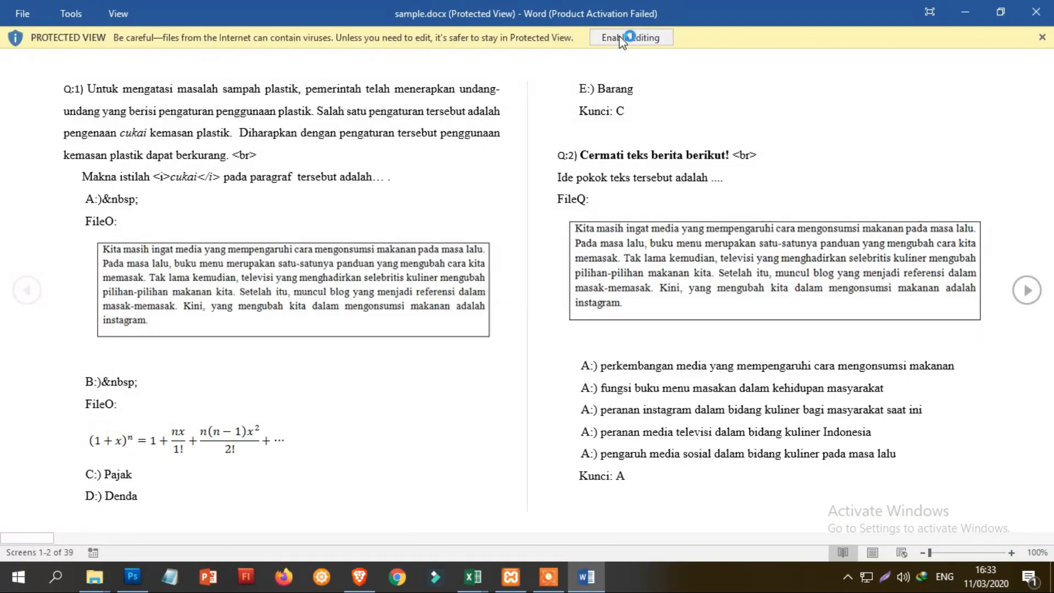
left_click(620, 38)
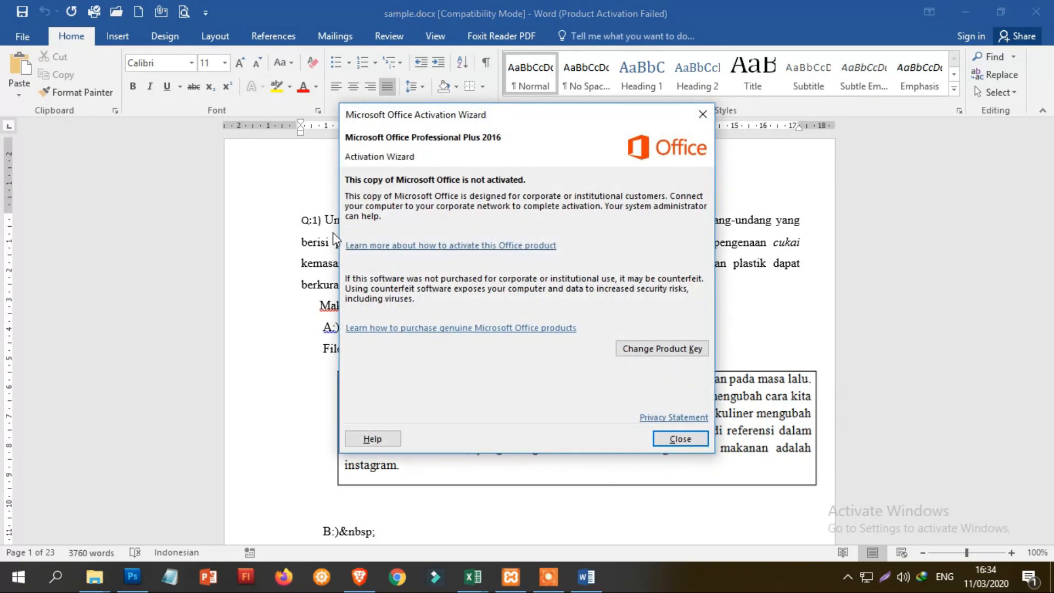
left_click(671, 446)
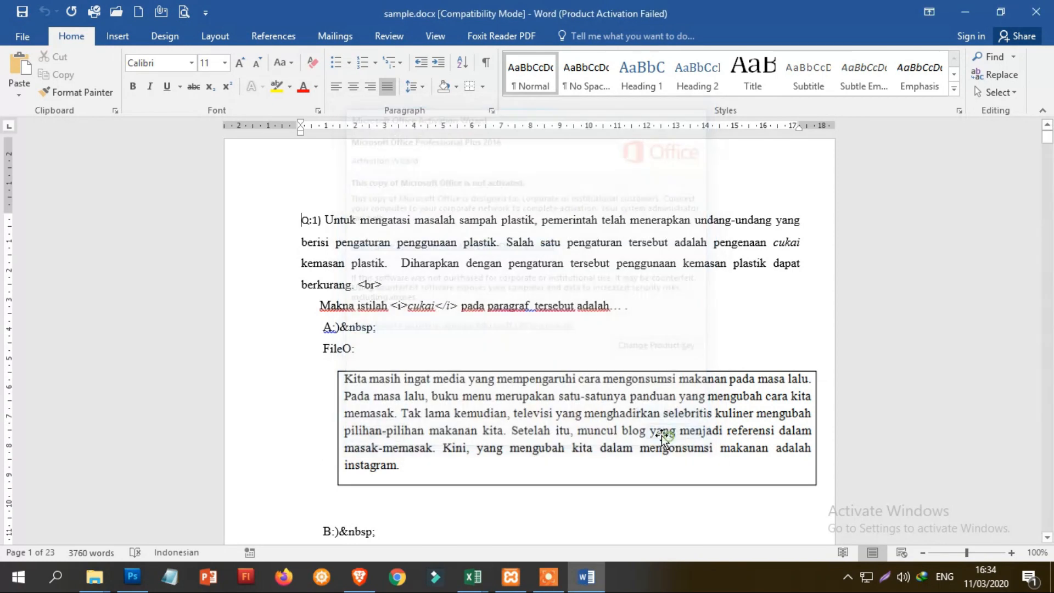
Examine how question 1 is written in sample.docx: the Q:1) marker, the question text and the <br> line-break tag
left_click(302, 220)
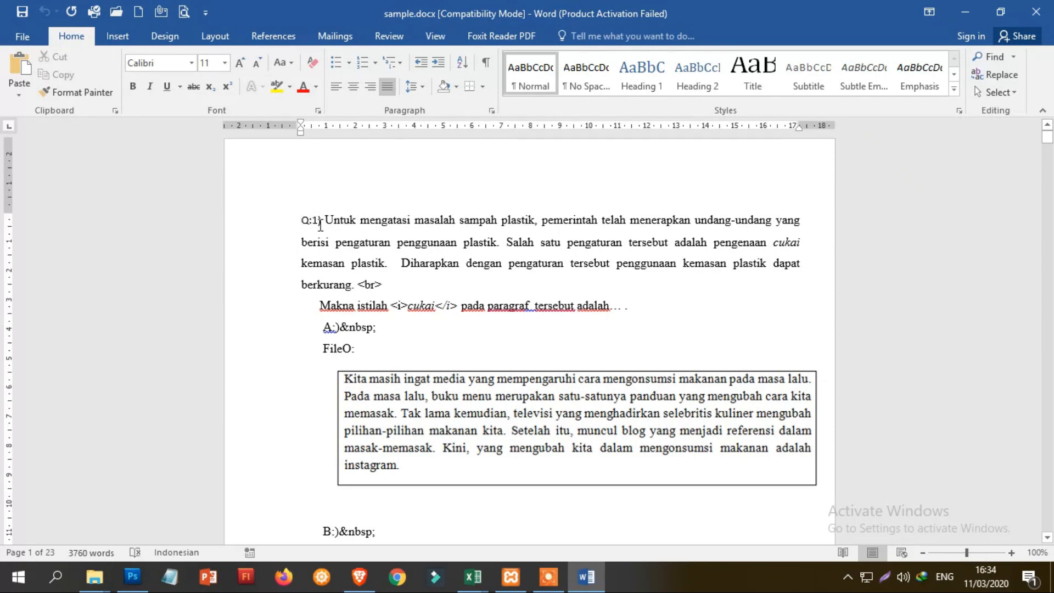
double_click(303, 220)
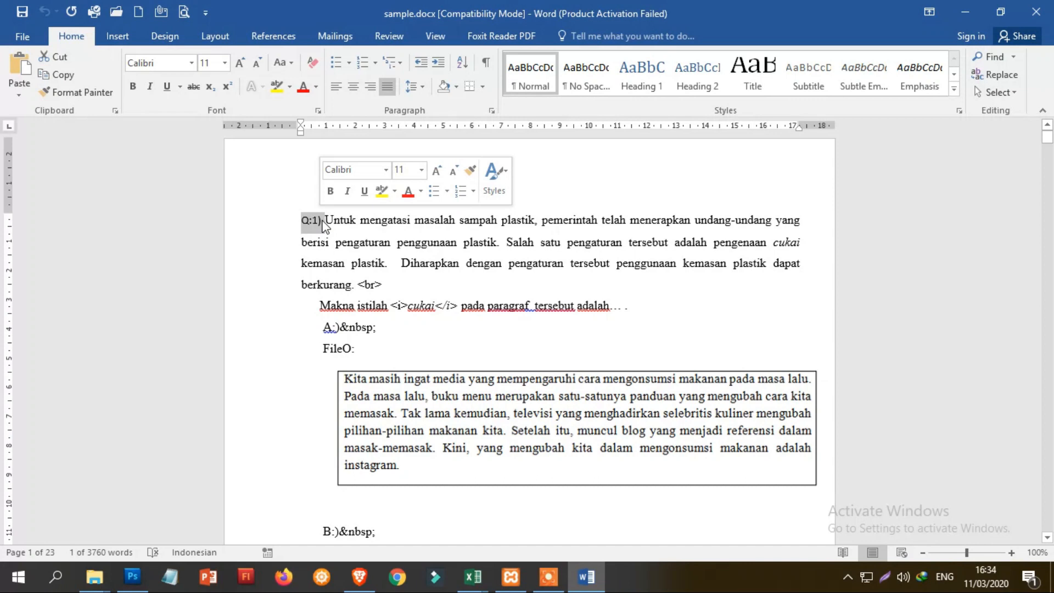
left_click_drag(325, 220, 354, 284)
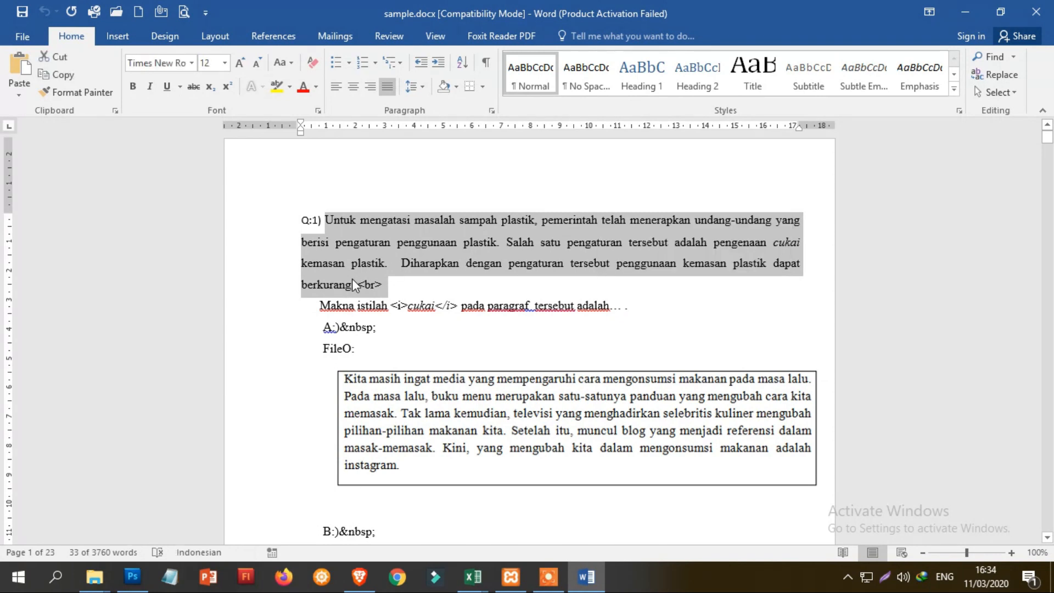
left_click(360, 281)
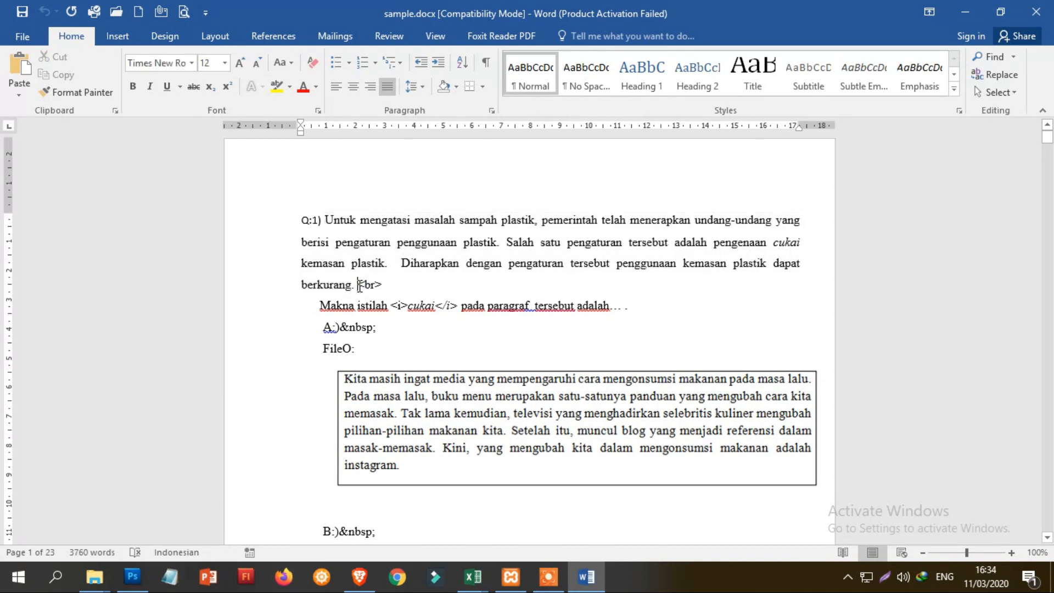
left_click_drag(360, 284, 383, 283)
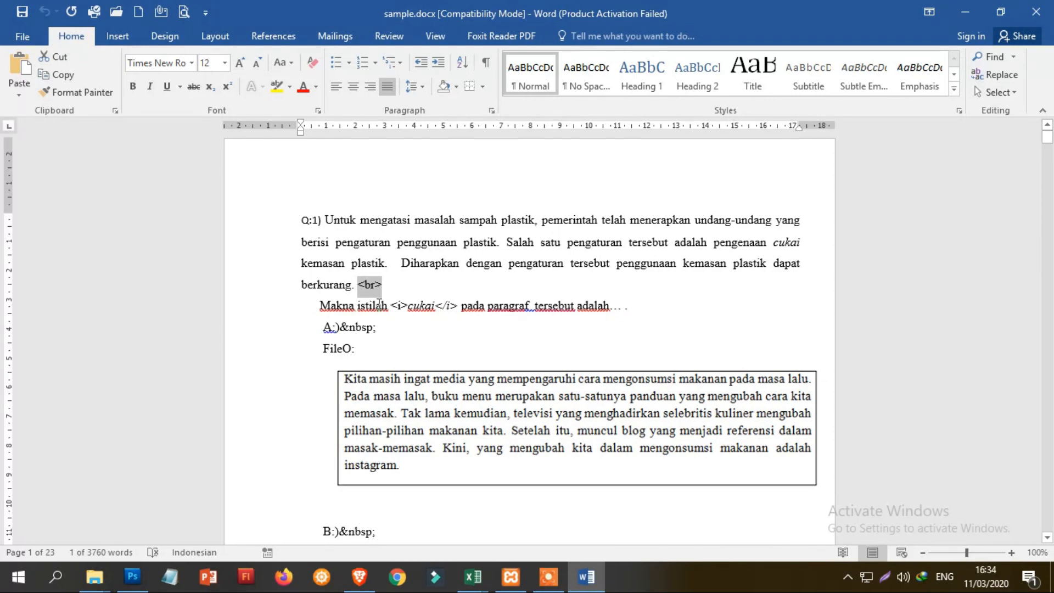
left_click(378, 303)
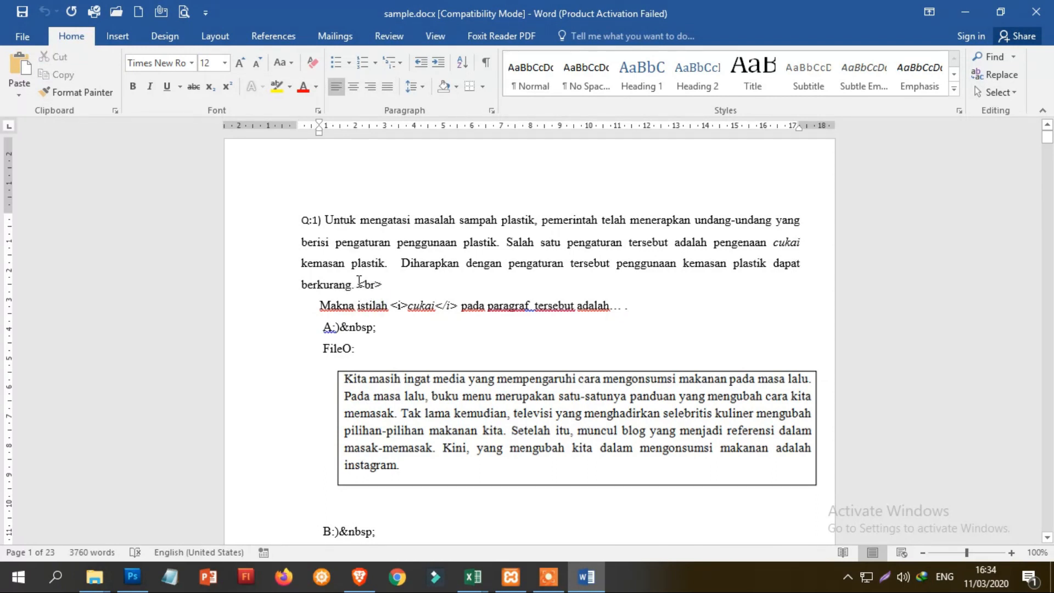
left_click_drag(360, 281, 384, 282)
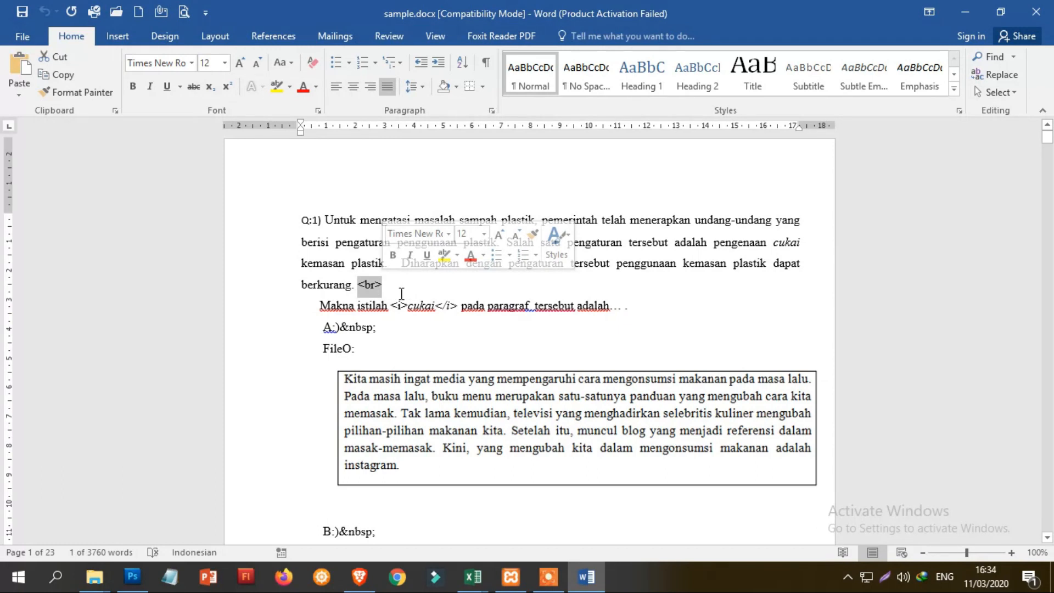
left_click(400, 292)
left_click_drag(358, 284, 382, 284)
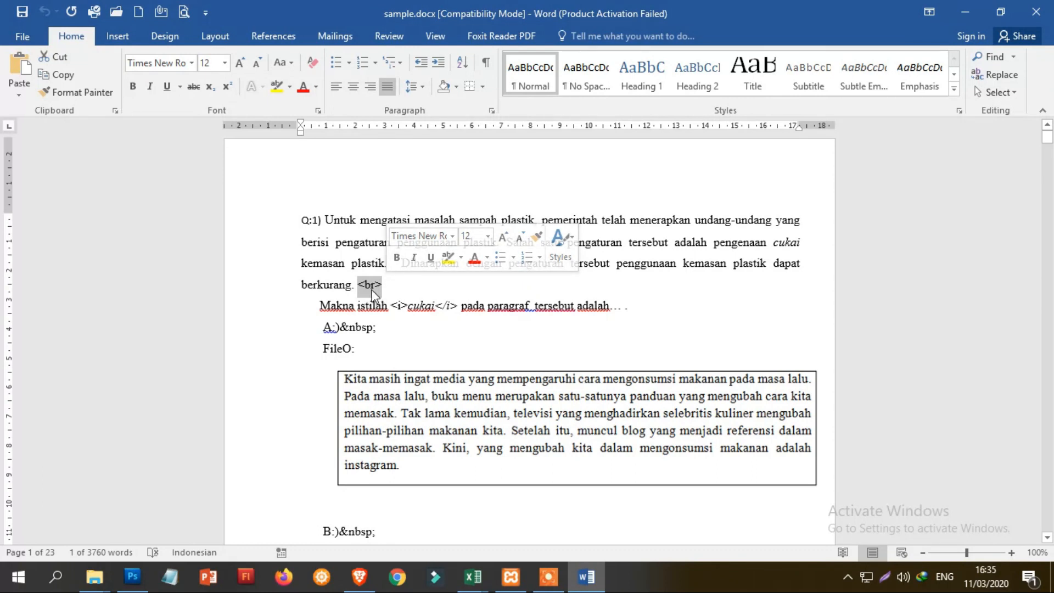
Examine the <i> and </i> italic tags around the word cukai in the second line of question 1
left_click(323, 306)
left_click_drag(392, 303, 408, 302)
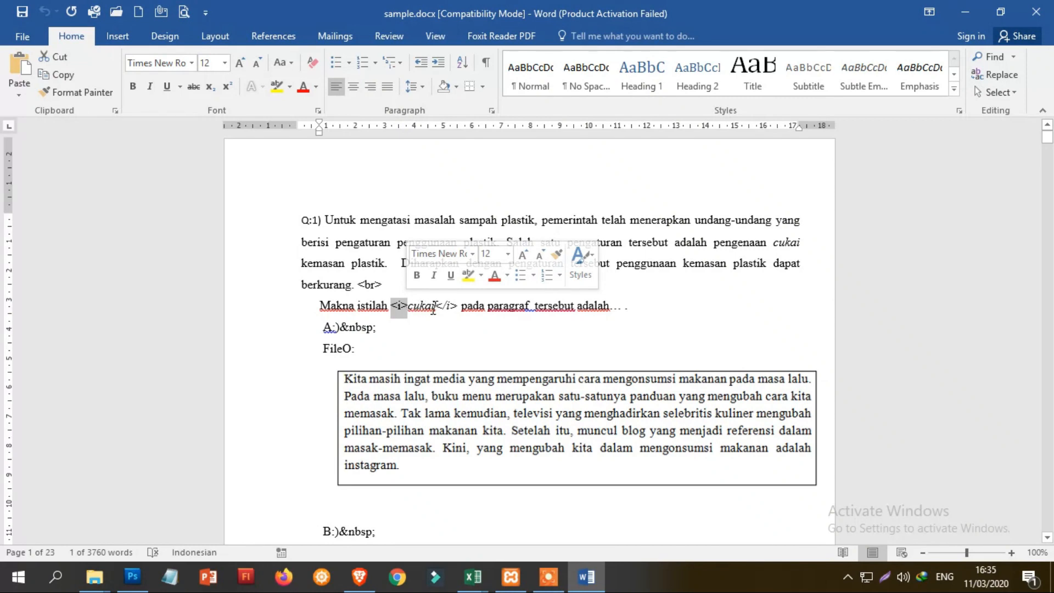
left_click(397, 305)
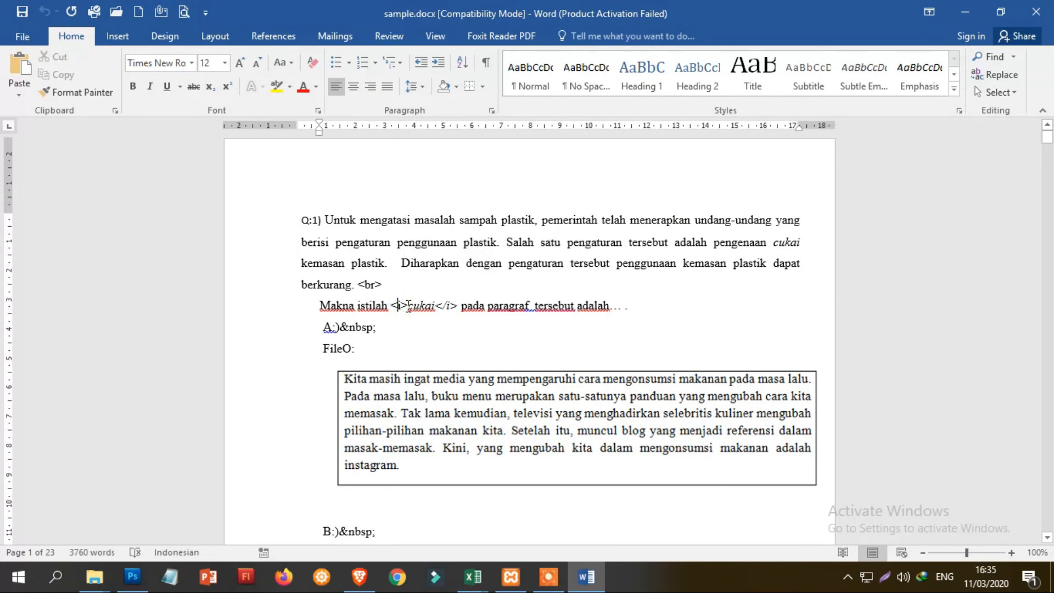
left_click_drag(458, 305, 386, 284)
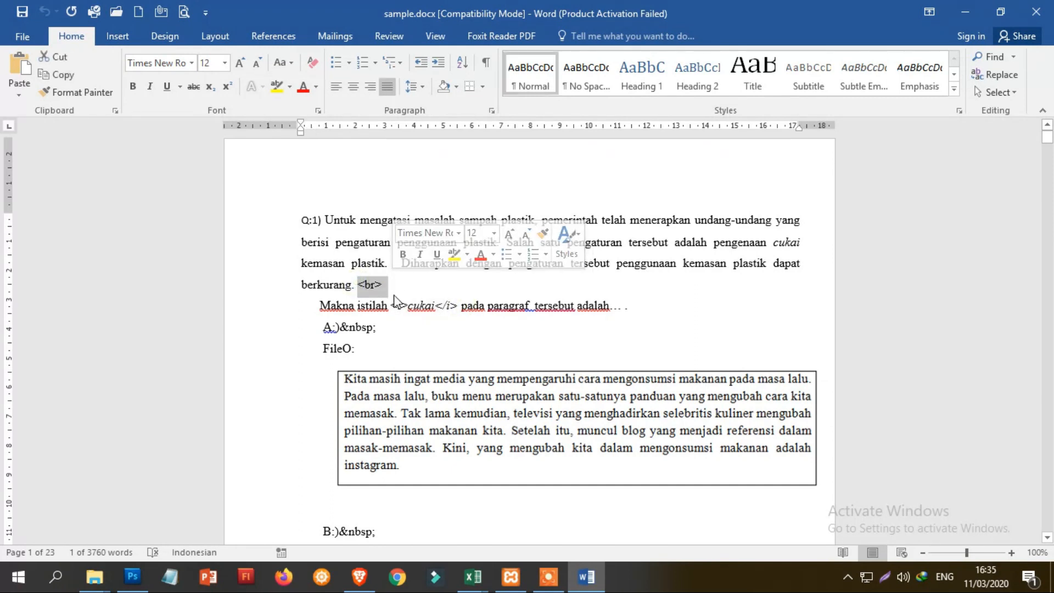
left_click(334, 303)
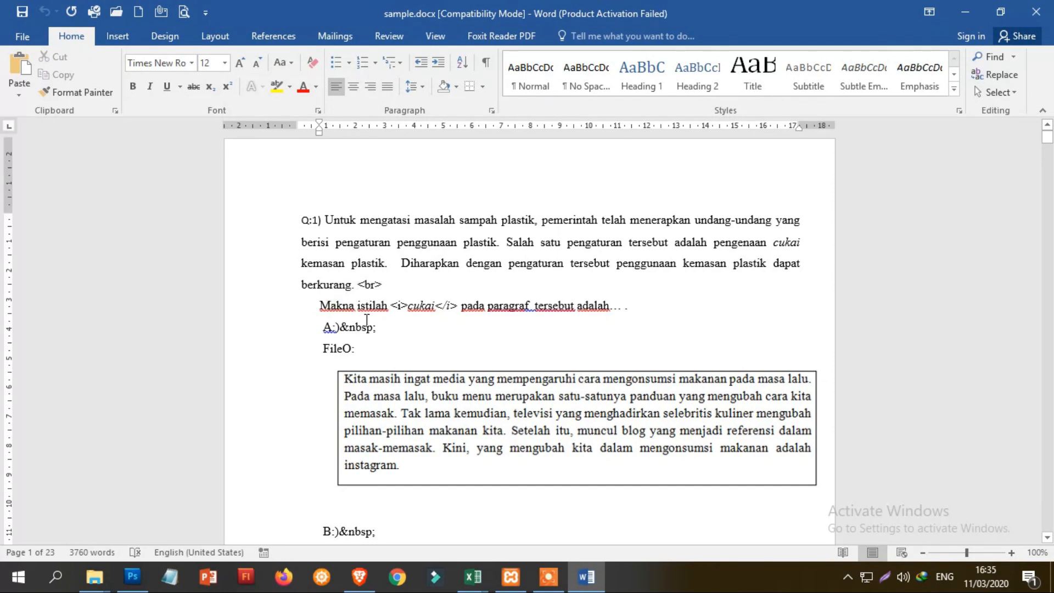
scroll(364, 320, "down", 3)
left_click(645, 243)
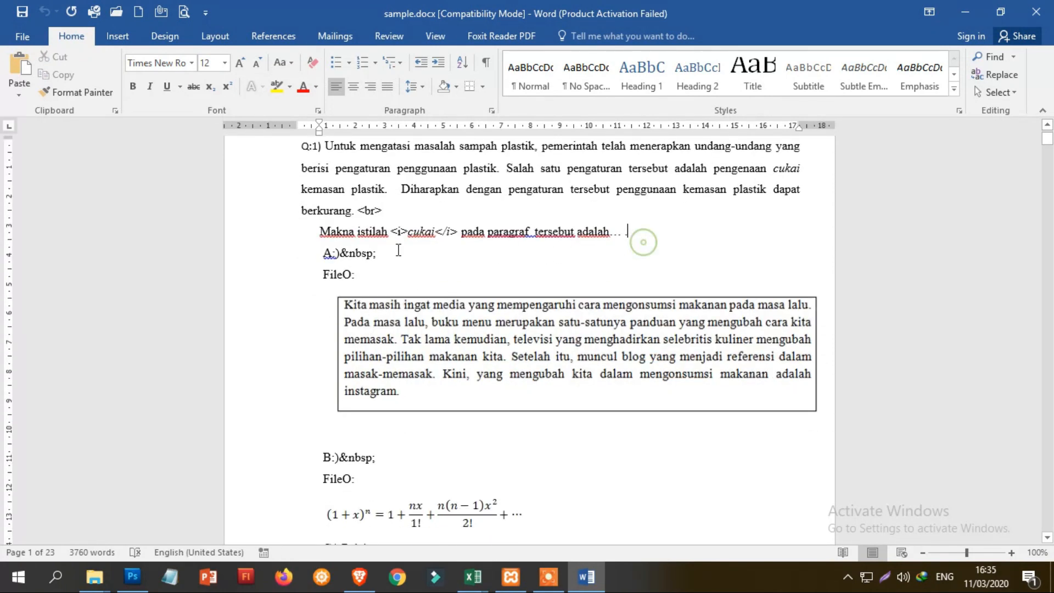
Examine how option A of question 1 combines the A:)&nbsp; marker, the FileO: line and the picture below it
mouse_move(324, 254)
left_mouse_down()
mouse_move(341, 251)
mouse_move(322, 261)
left_mouse_up()
scroll(373, 242, "down", 1)
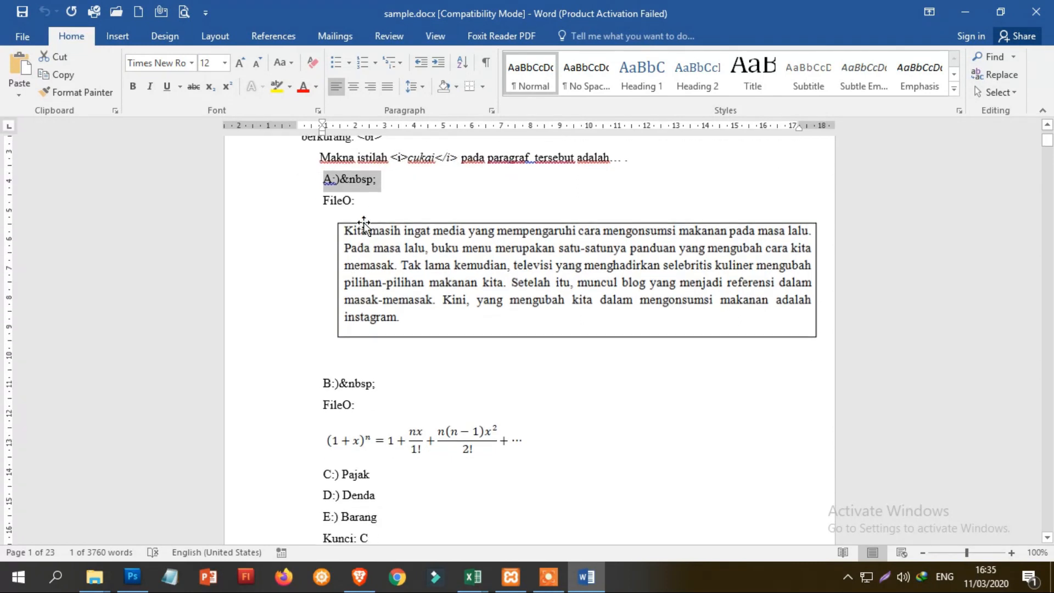
left_click(379, 199)
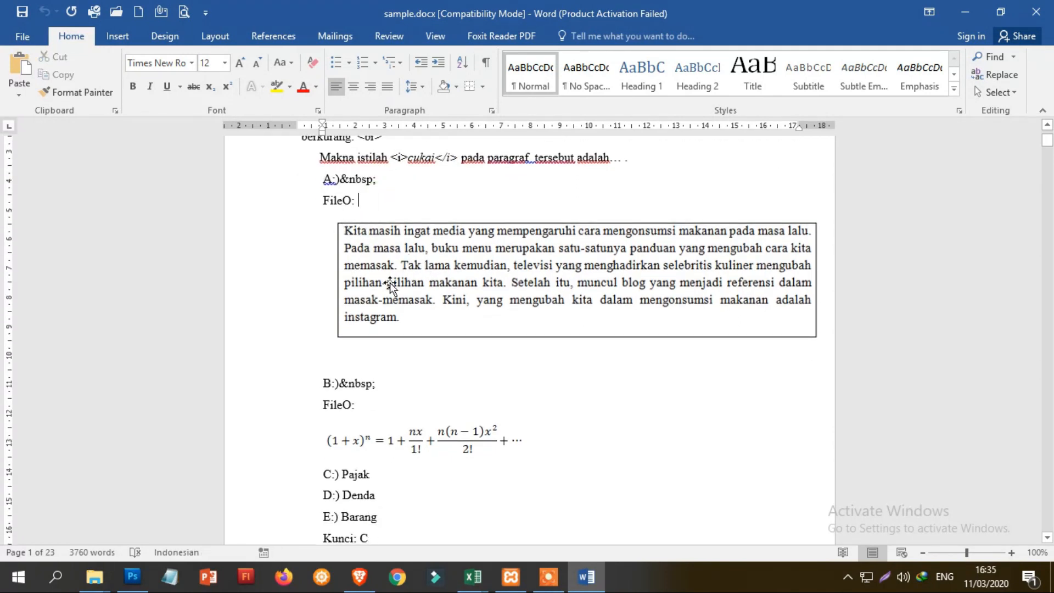
scroll(390, 282, "up", 1)
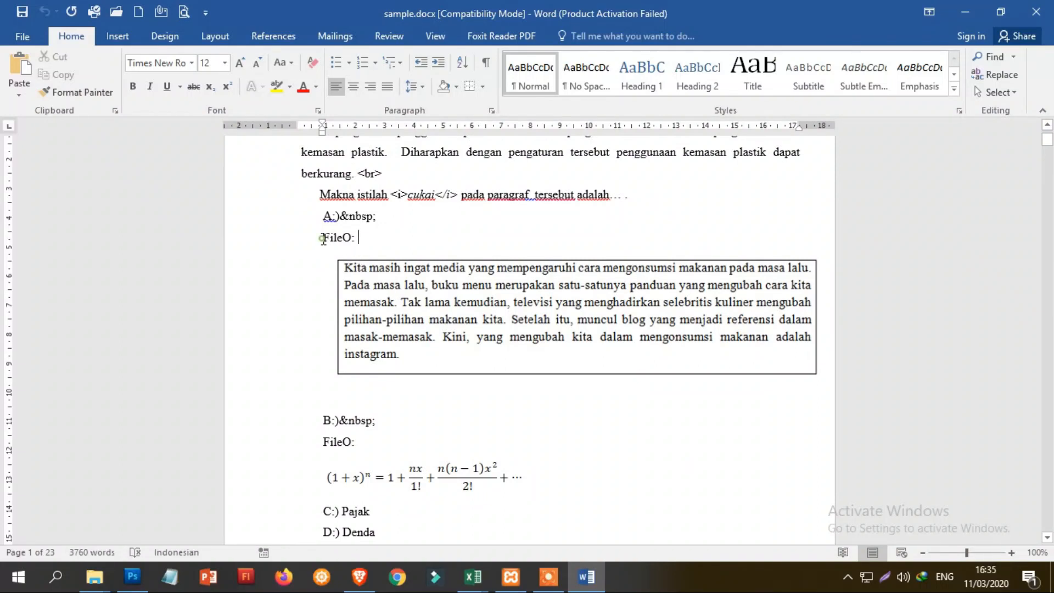
left_click_drag(322, 241, 355, 239)
left_click(360, 241)
left_click(357, 270)
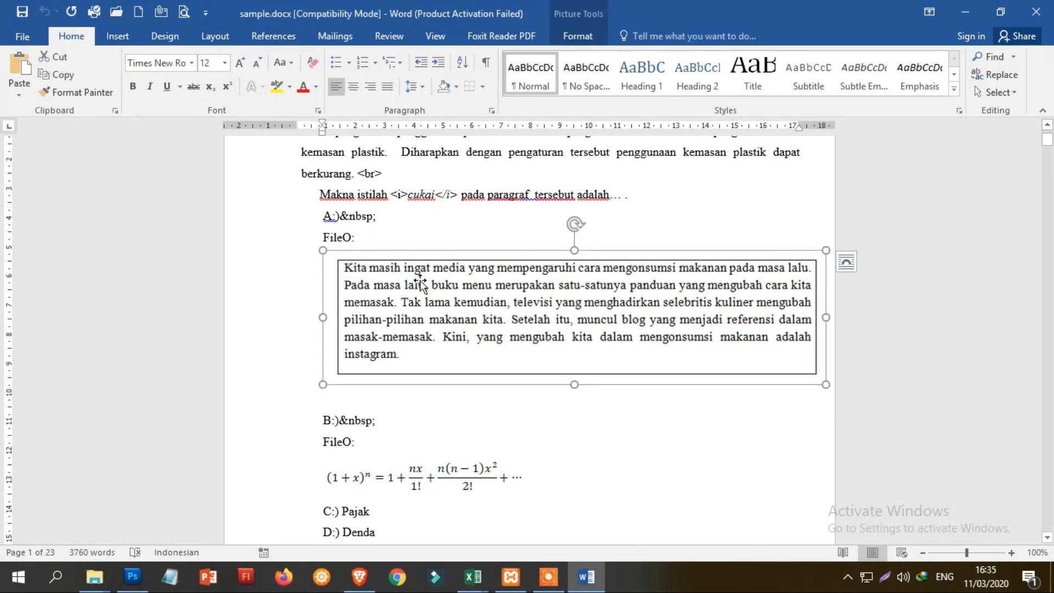
left_click(360, 240)
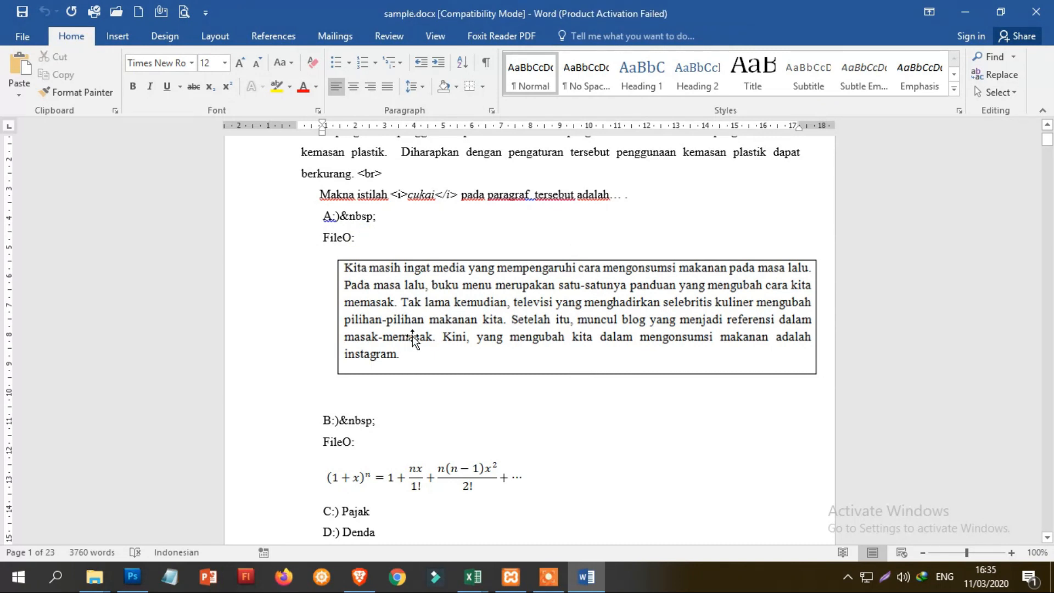
Examine option B of question 1, including its FileO: line and the formula picture placed beneath it
scroll(413, 335, "down", 3)
left_click_drag(329, 352, 360, 369)
left_click(362, 354)
left_click(375, 407)
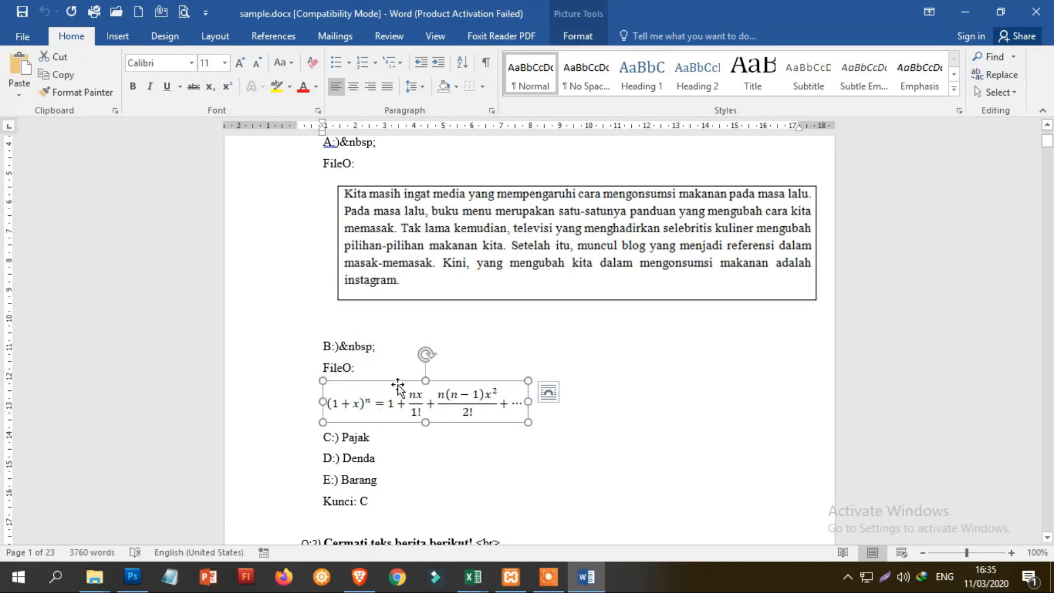
scroll(420, 406, "down", 3)
left_click(375, 291)
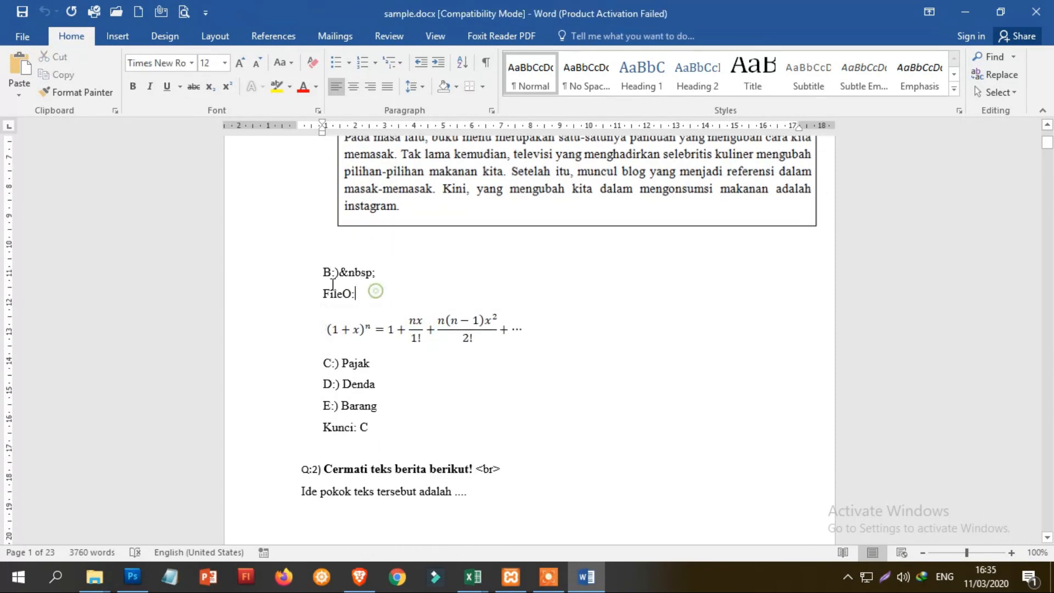
left_click(354, 338)
scroll(366, 286, "down", 3)
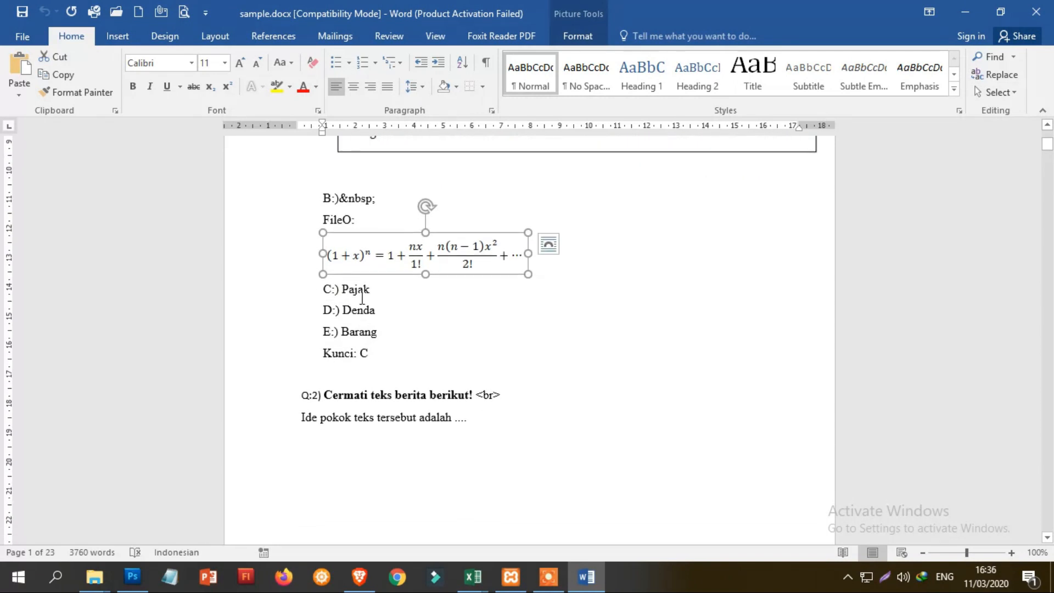
Check the text option markers and the Kunci answer-key line of question 1, and look through the following questions
left_click(357, 289)
left_click_drag(323, 286, 342, 287)
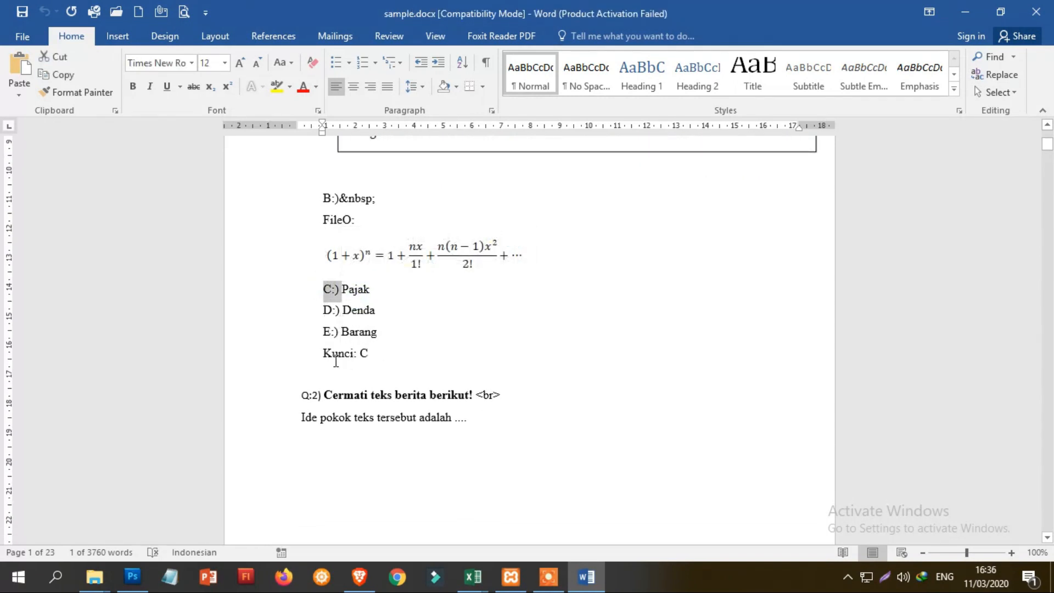
left_click_drag(323, 354, 366, 355)
scroll(354, 307, "down", 10)
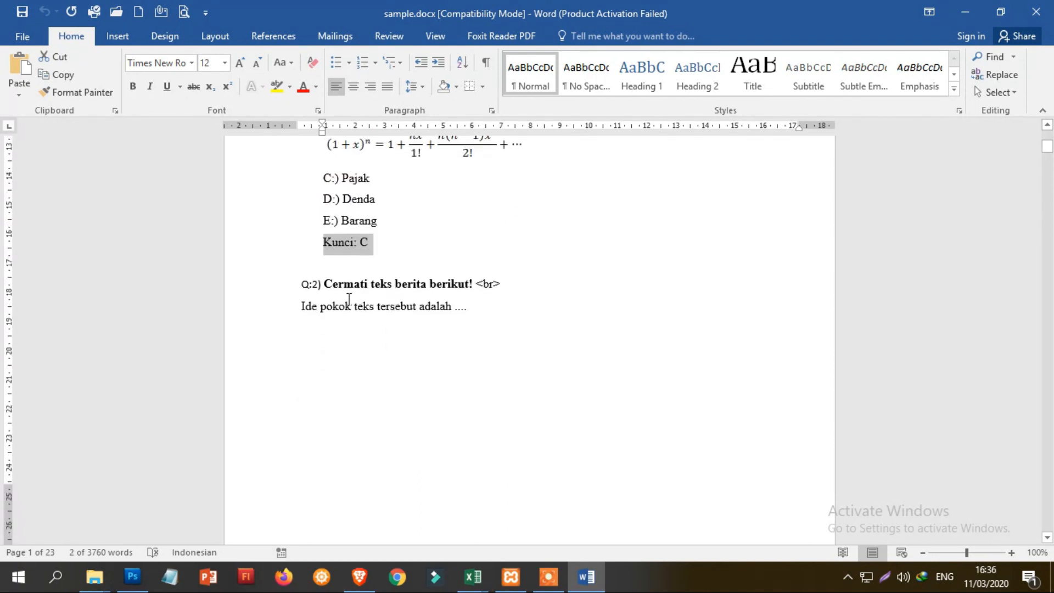
scroll(353, 293, "down", 20)
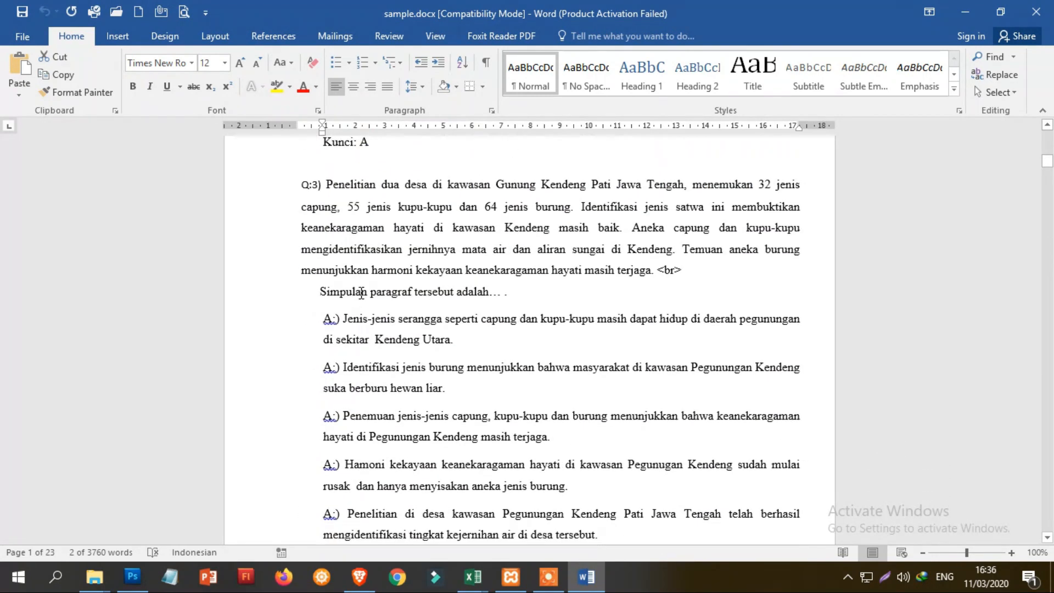
scroll(362, 293, "down", 20)
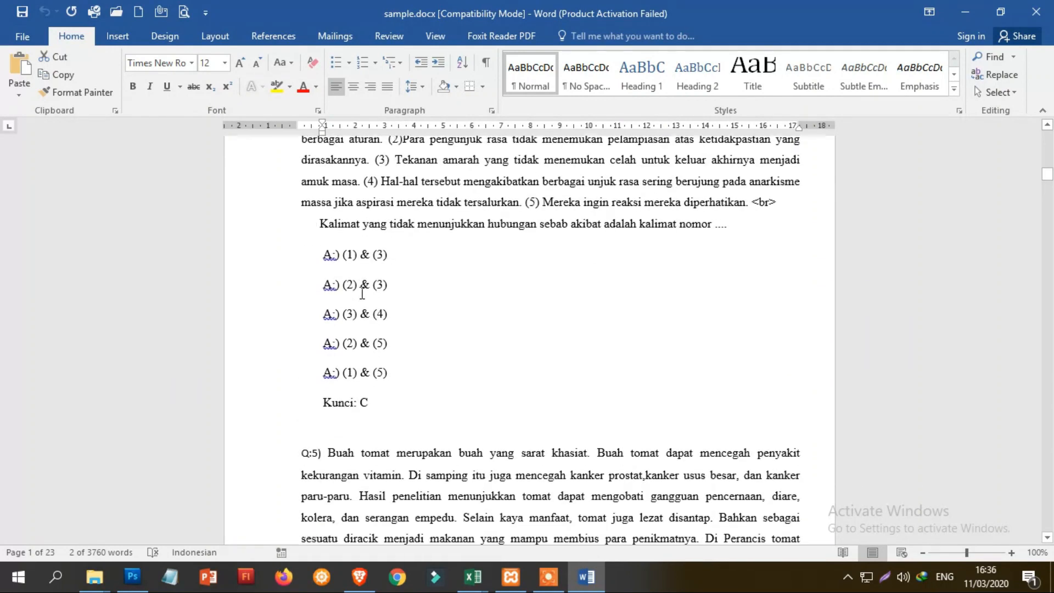
Look through the following questions of sample.docx down to question 8, including those with FileQ: pictures
scroll(363, 294, "down", 20)
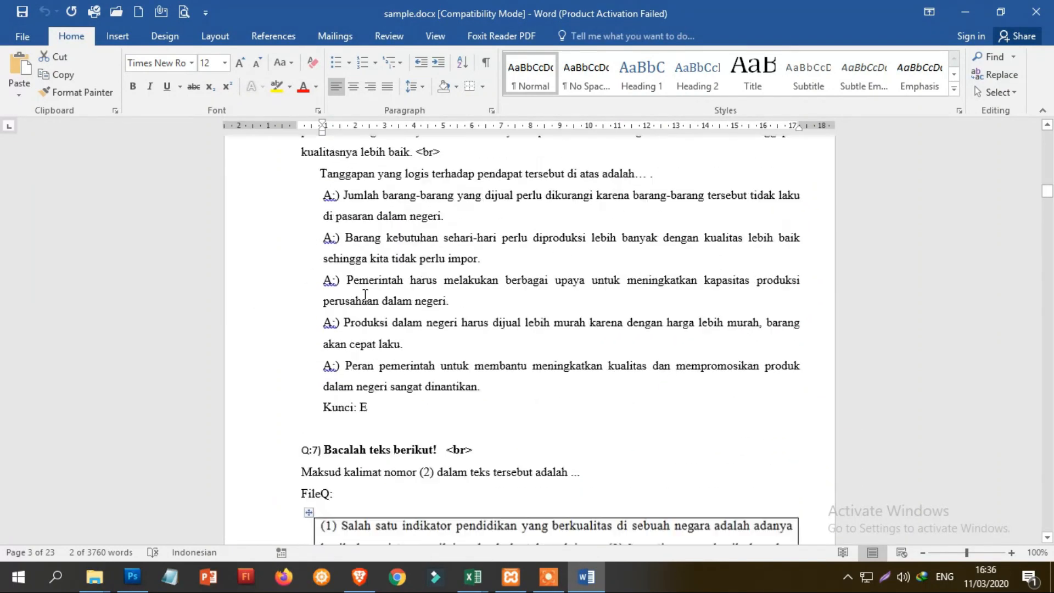
scroll(365, 295, "down", 20)
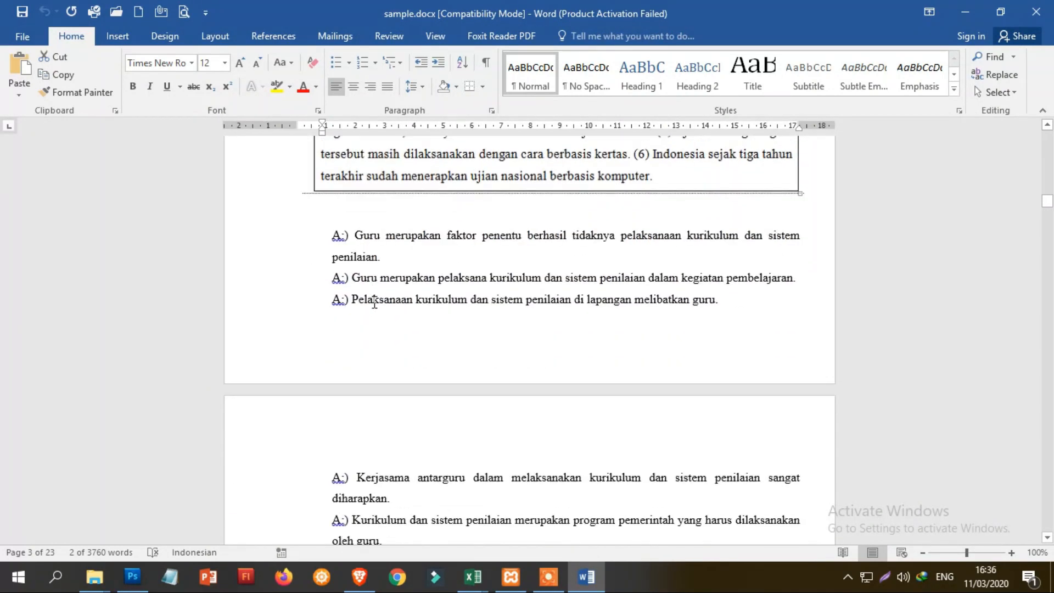
scroll(379, 300, "down", 5)
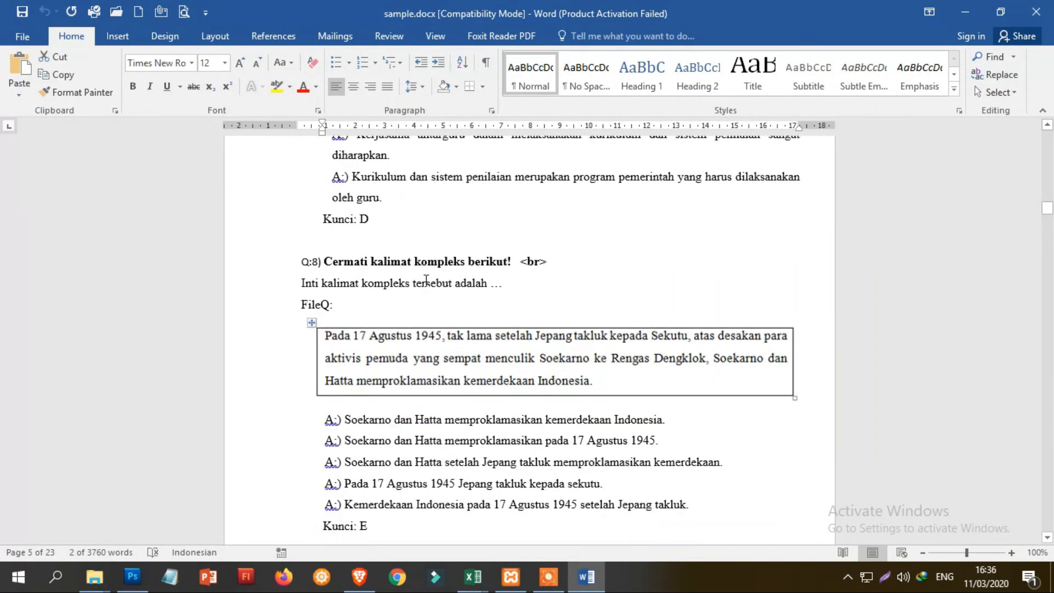
Switch to File Explorer, go back to the SOAL folder and open IPA PAT.docx in Word
mouse_move(94, 575)
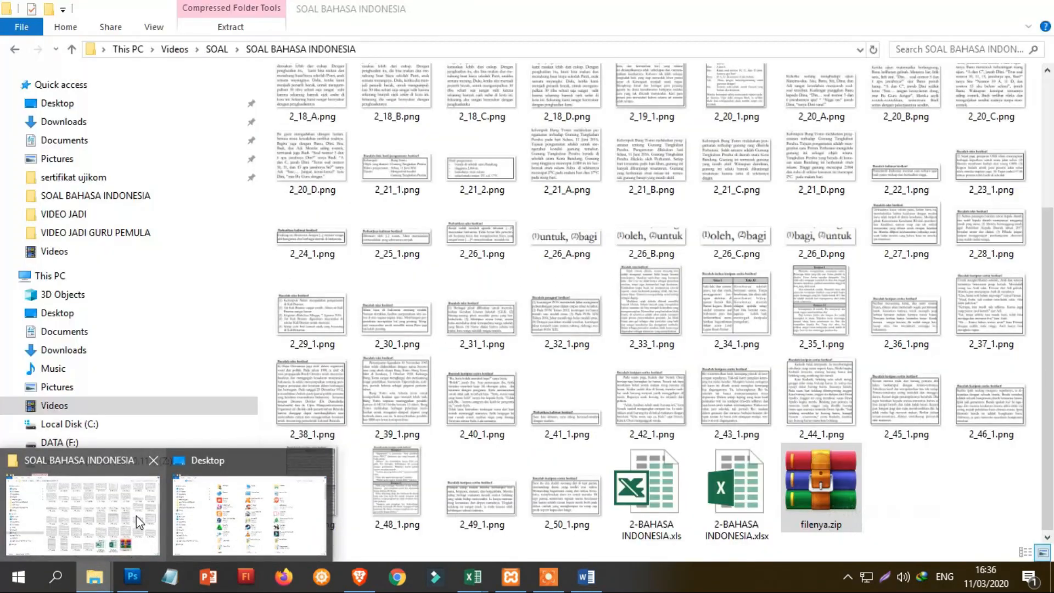
left_click(136, 516)
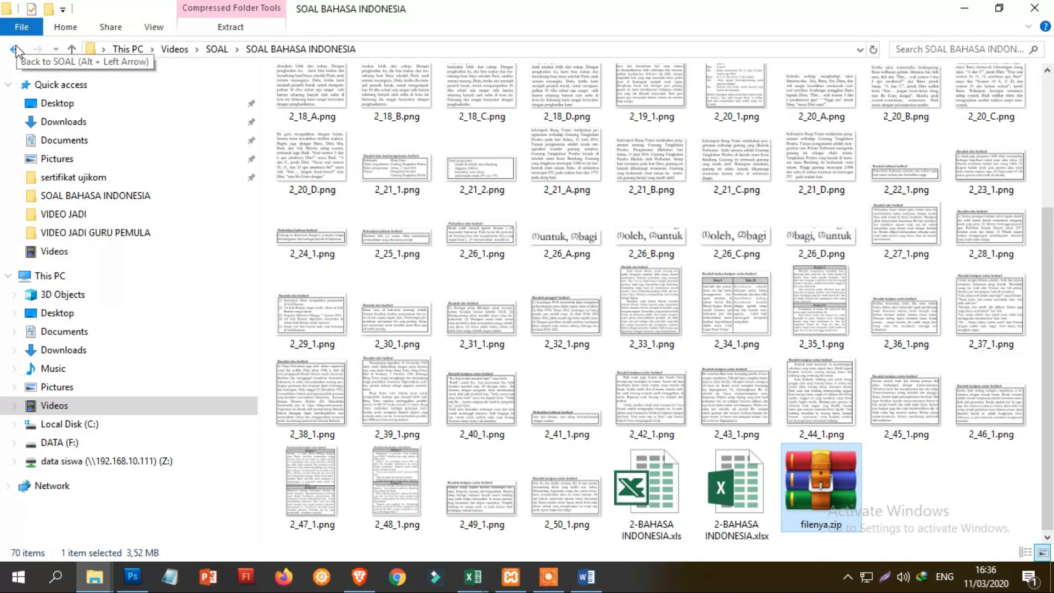
left_click(15, 50)
left_click(663, 132)
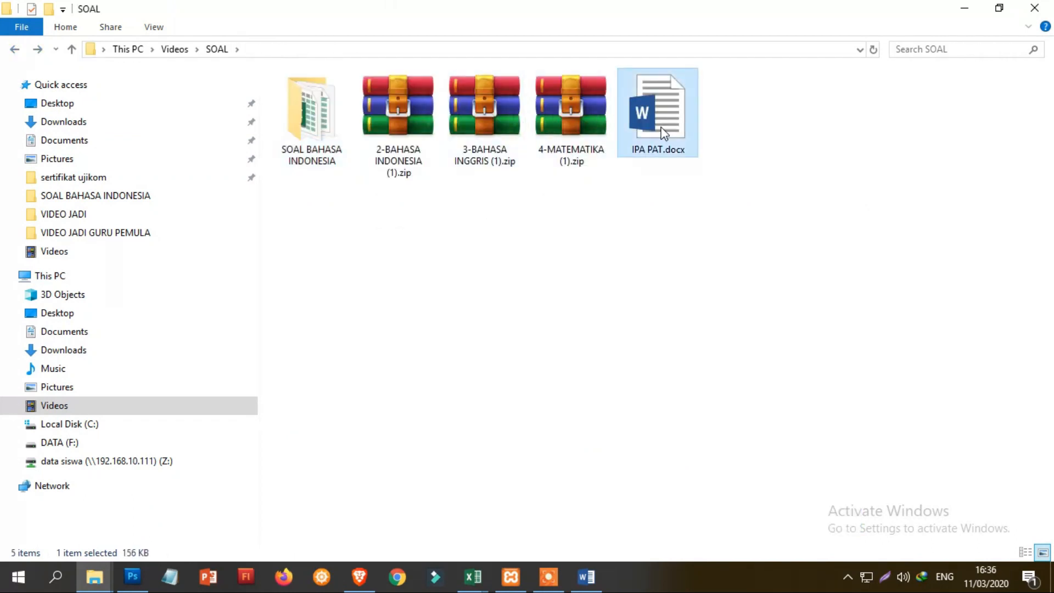
double_click(664, 133)
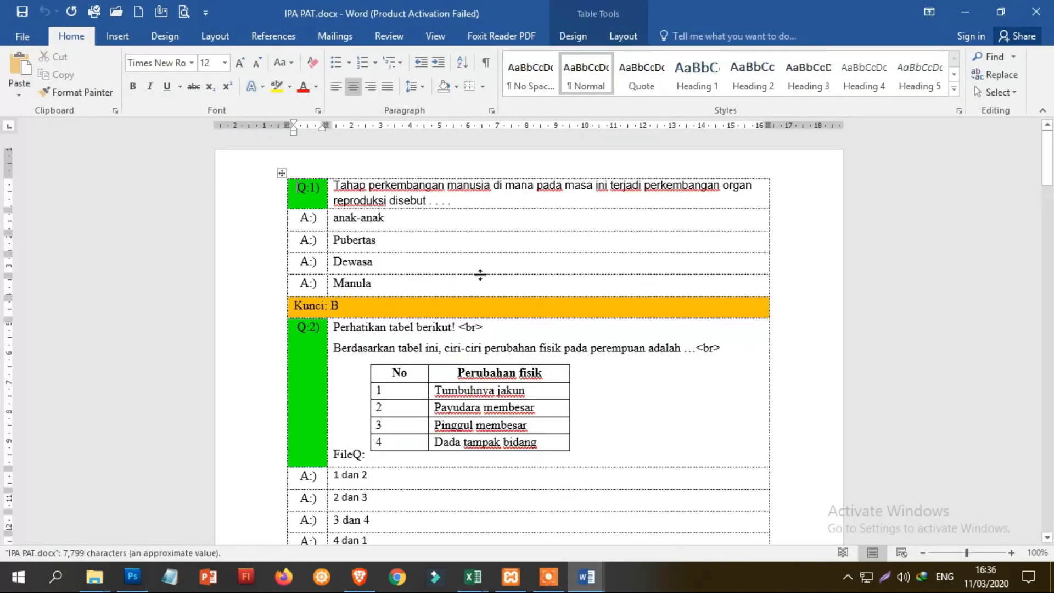
Examine the table layout of question 1 in IPA PAT.docx, with its Q:1) marker, A:) option rows and Kunci row
scroll(455, 305, "down", 3)
scroll(455, 305, "up", 3)
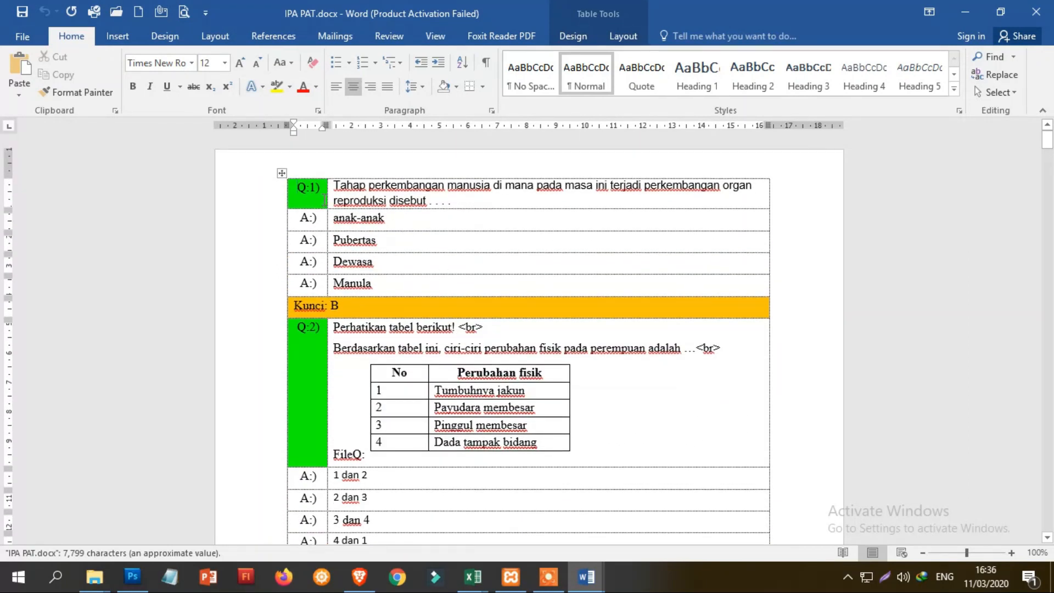
left_click(456, 204)
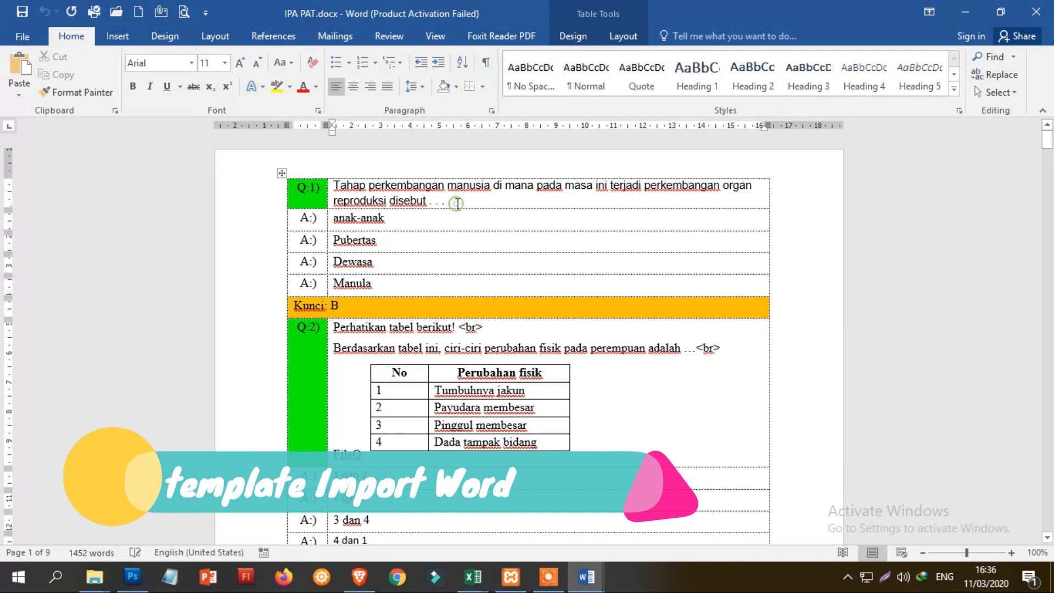
left_click(314, 219)
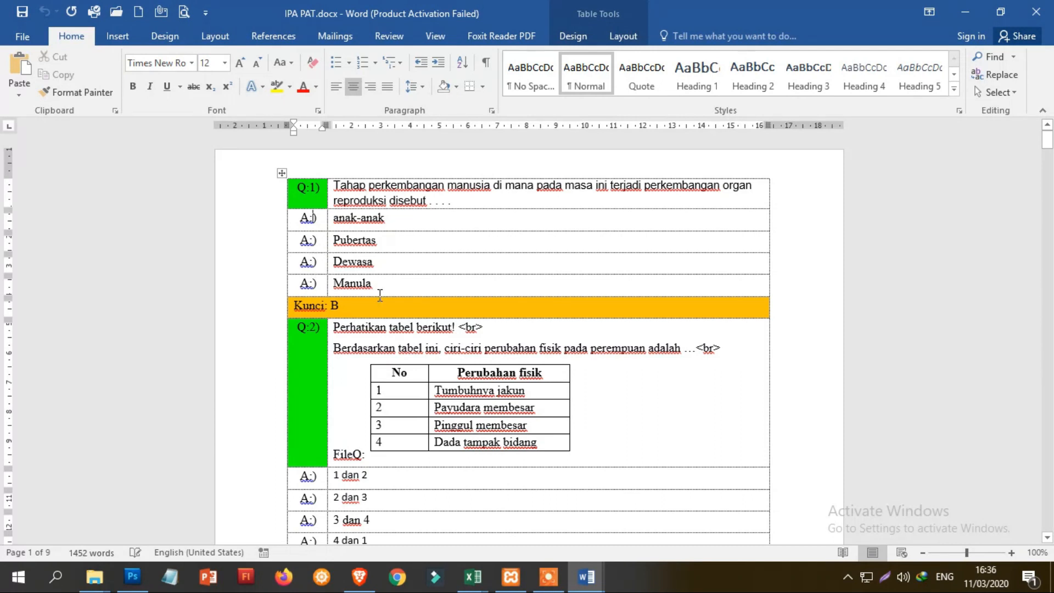
left_click(397, 219)
left_click(395, 258)
scroll(352, 239, "down", 3)
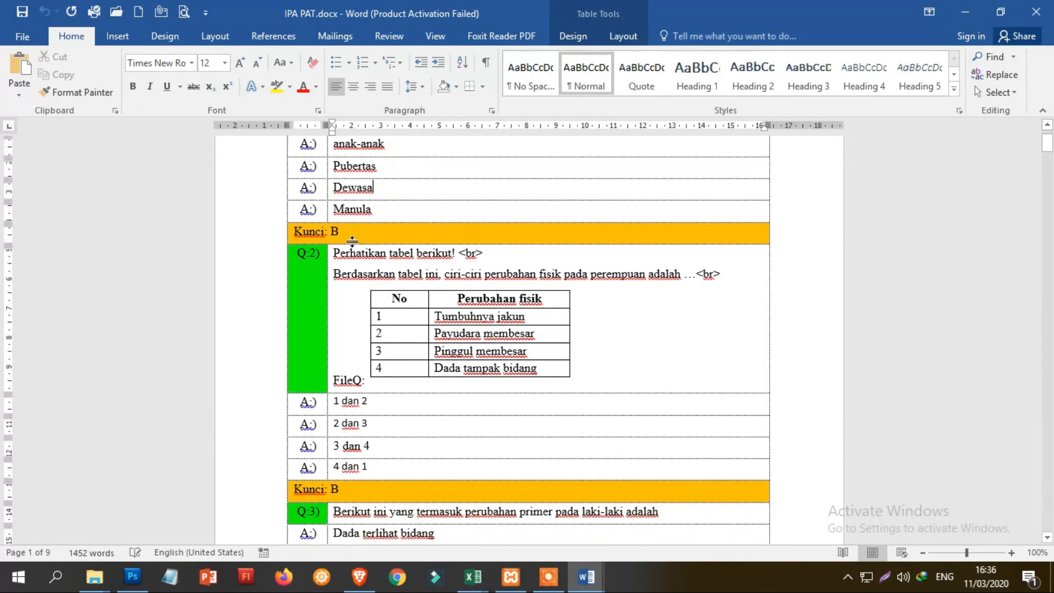
Examine question 2, including the <br> tags ending both text lines and the picture at its FileQ: marker
left_click(318, 269)
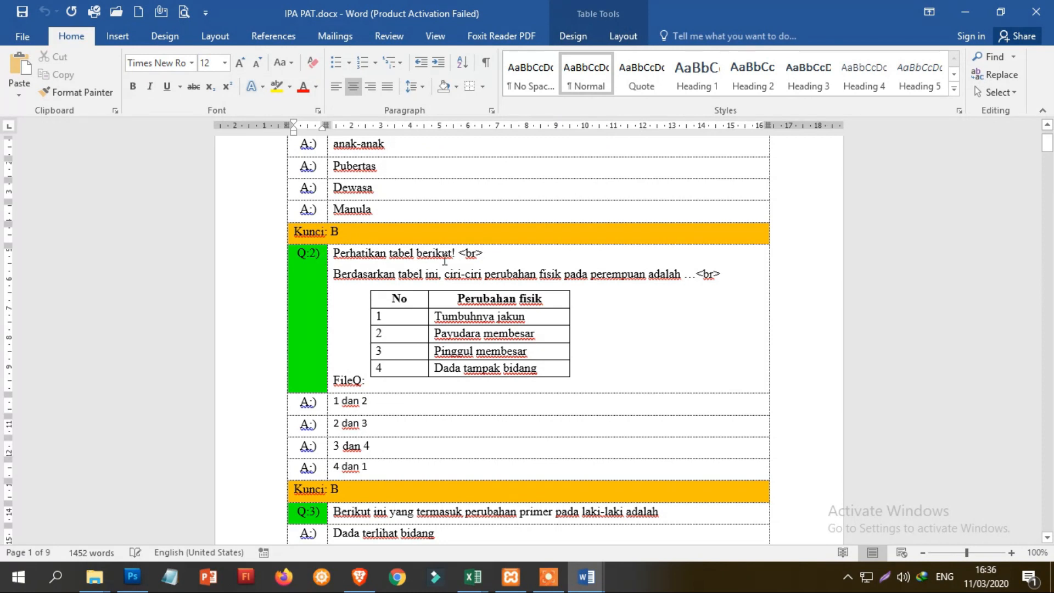
left_click_drag(469, 255, 510, 254)
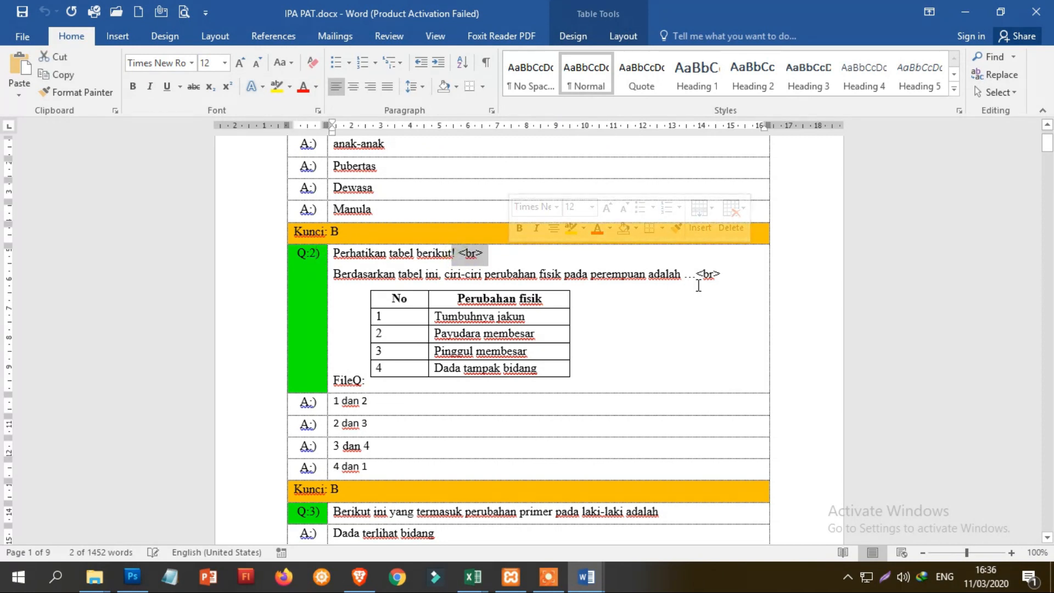
left_click_drag(698, 275, 683, 274)
scroll(406, 356, "down", 2)
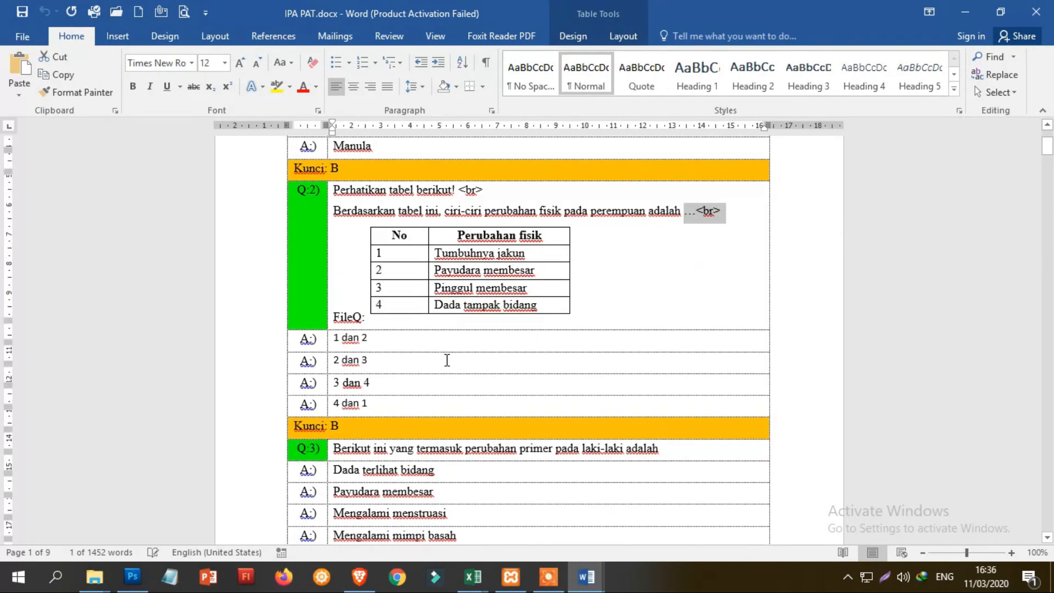
left_click(343, 292)
Look through the remaining questions of IPA PAT.docx down to question 50, checking their option and Kunci rows
scroll(494, 325, "down", 7)
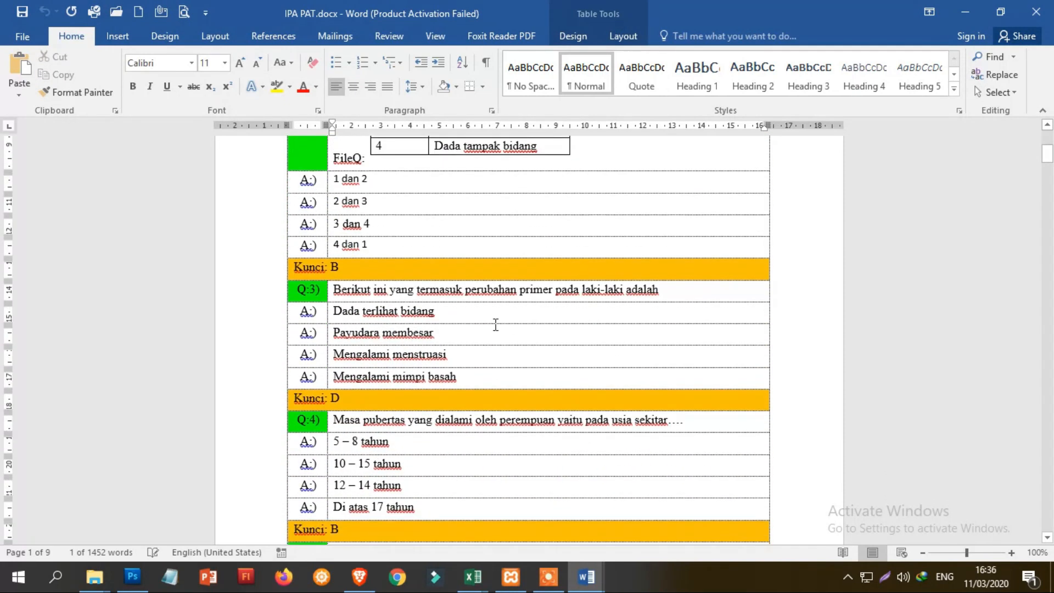
scroll(458, 406, "down", 4)
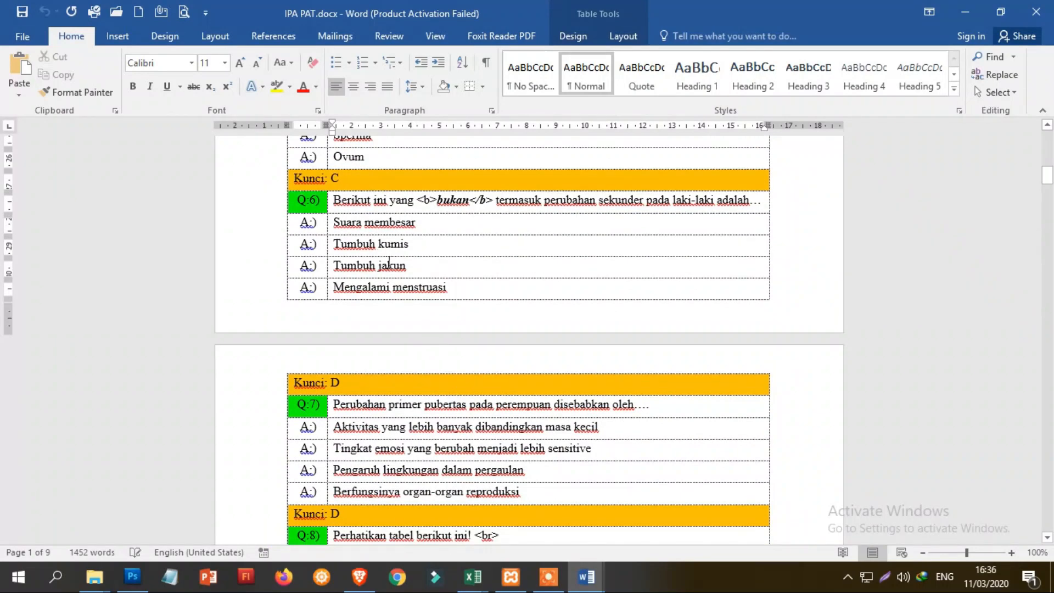
scroll(418, 346, "down", 20)
scroll(418, 346, "down", 16)
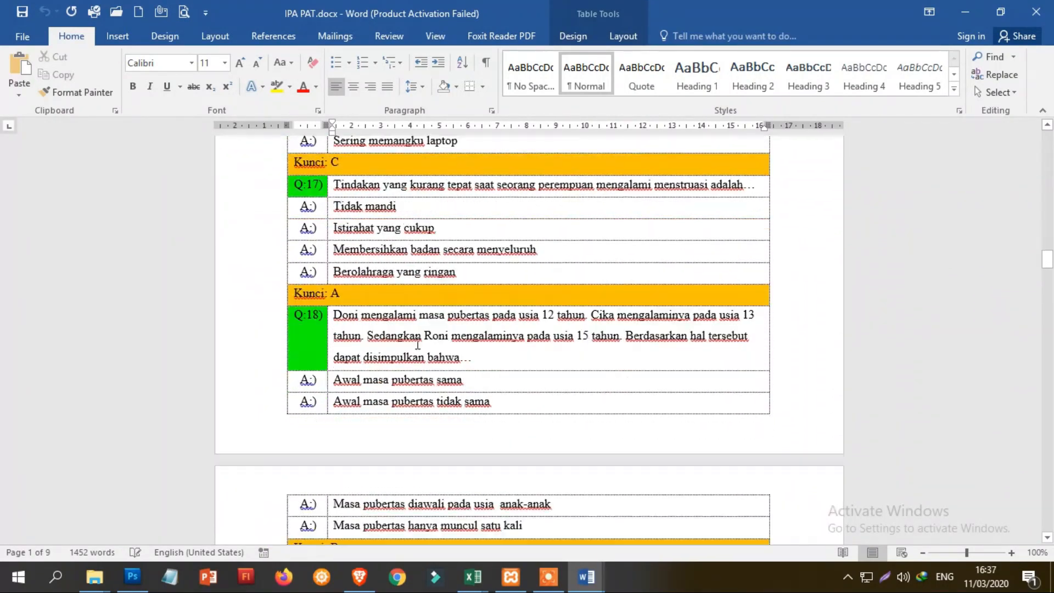
scroll(418, 345, "down", 20)
scroll(419, 334, "down", 20)
scroll(418, 329, "down", 20)
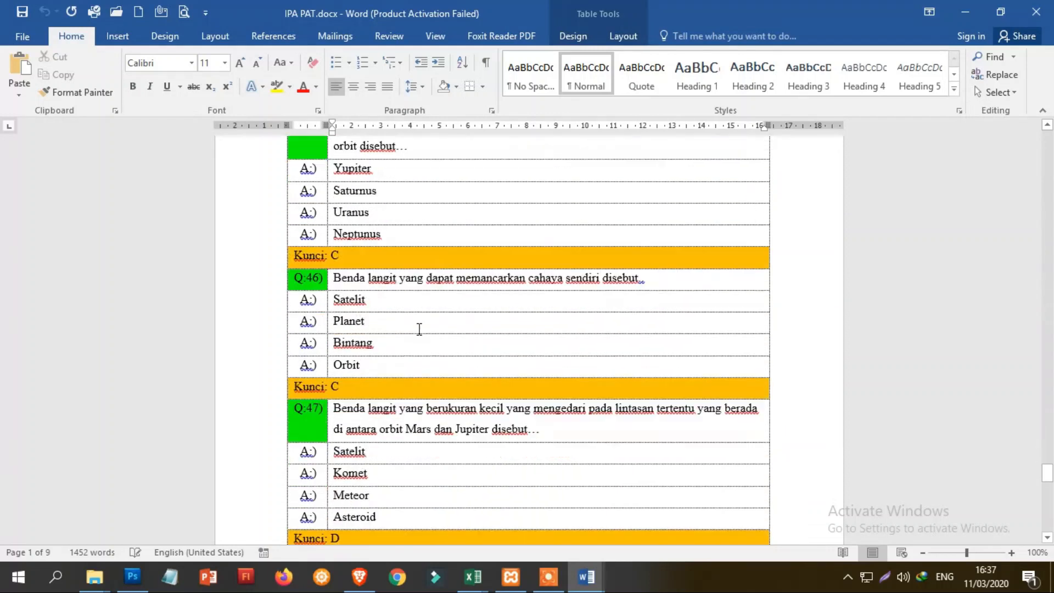
scroll(419, 329, "down", 10)
scroll(419, 329, "down", 3)
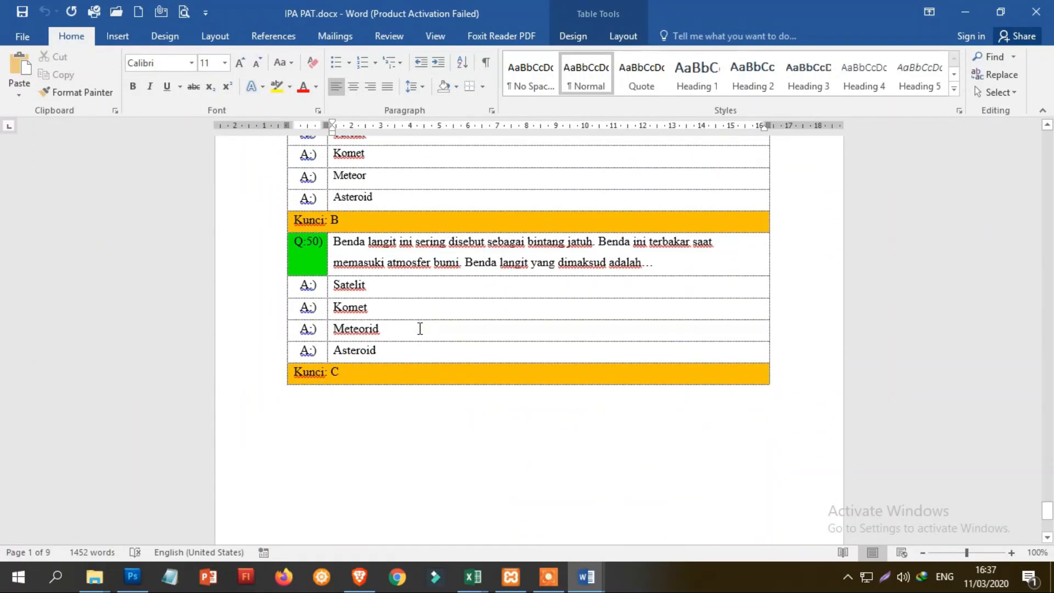
left_click(462, 297)
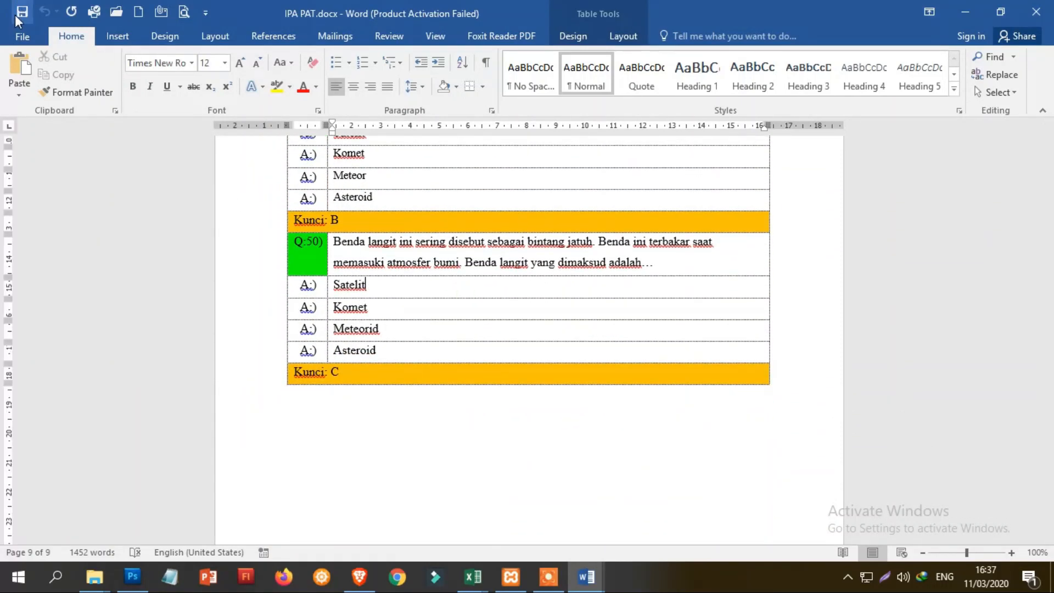
scroll(438, 284, "up", 10)
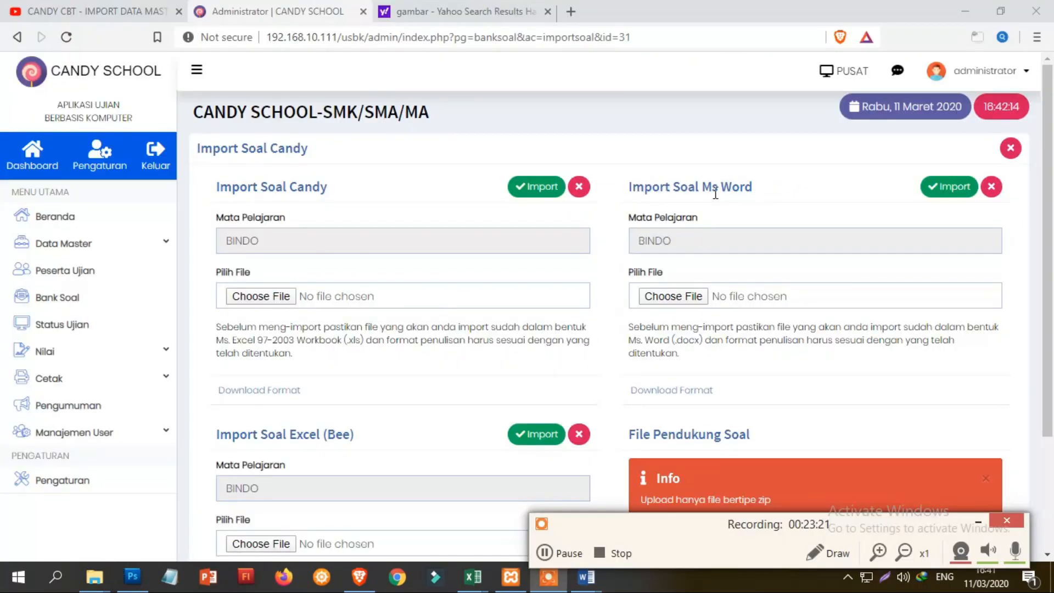
Import IPA PAT.docx from the SOAL folder into the BINDO question bank through Import Soal Ms Word
left_click(681, 298)
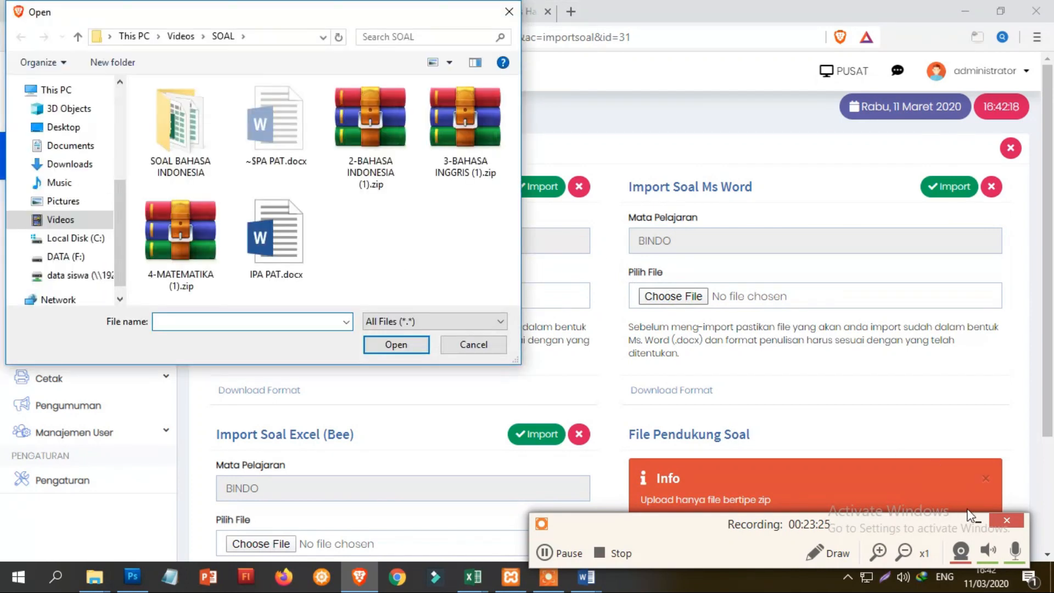
double_click(275, 228)
left_click(931, 191)
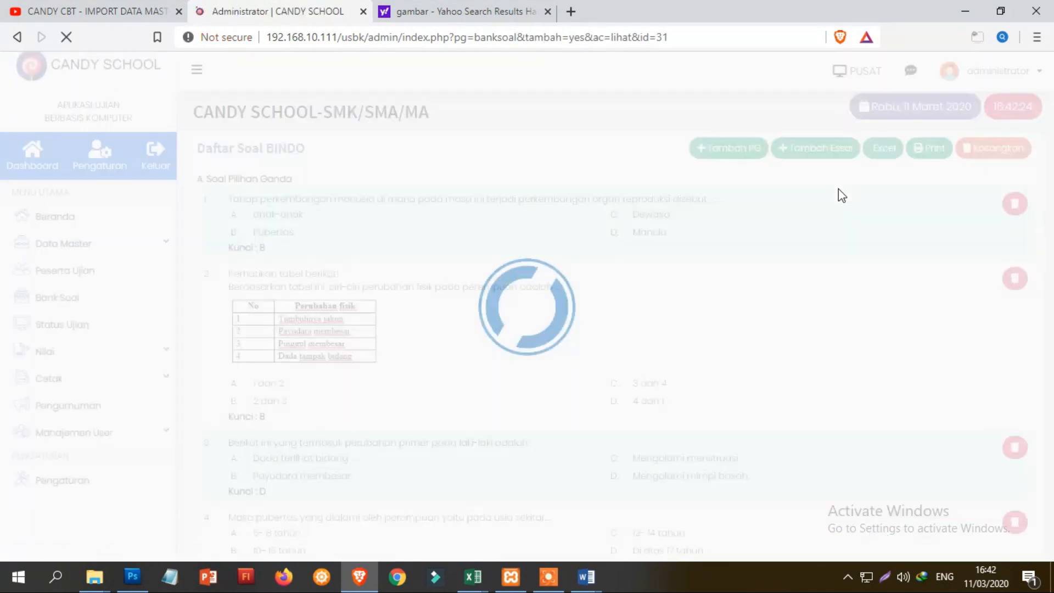
Look through the imported BINDO questions down to question 50, checking their pictures, options and answer keys
scroll(507, 290, "down", 10)
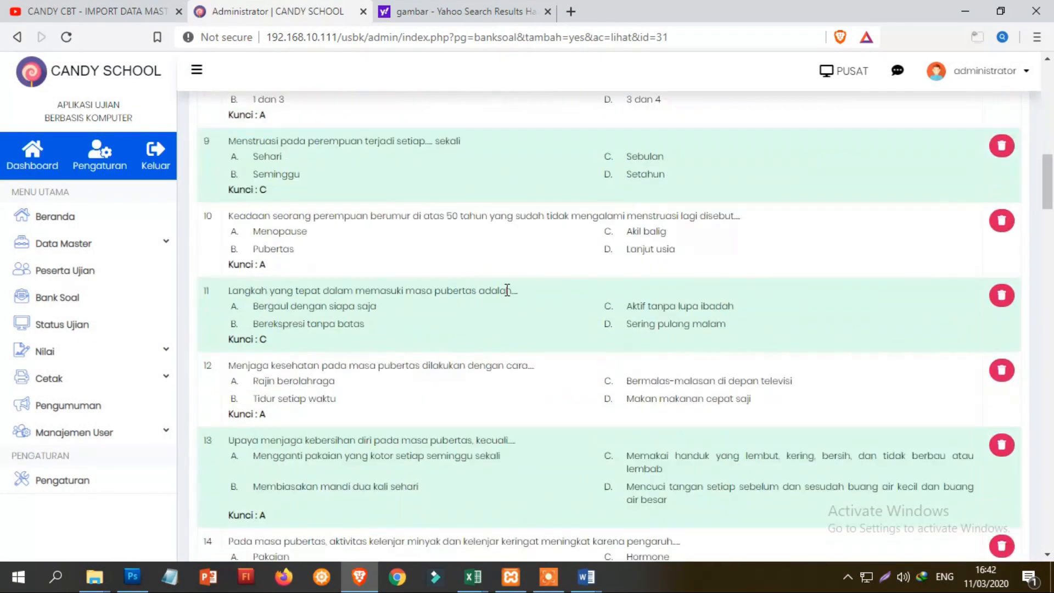
scroll(507, 290, "down", 20)
scroll(537, 283, "up", 15)
scroll(536, 282, "up", 15)
scroll(541, 278, "down", 20)
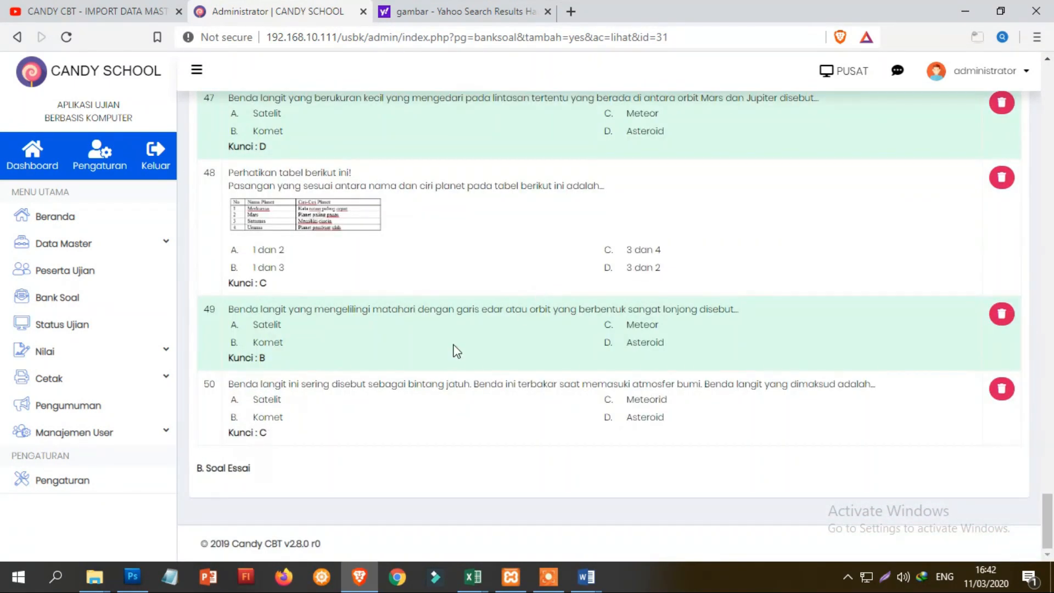
scroll(237, 392, "up", 20)
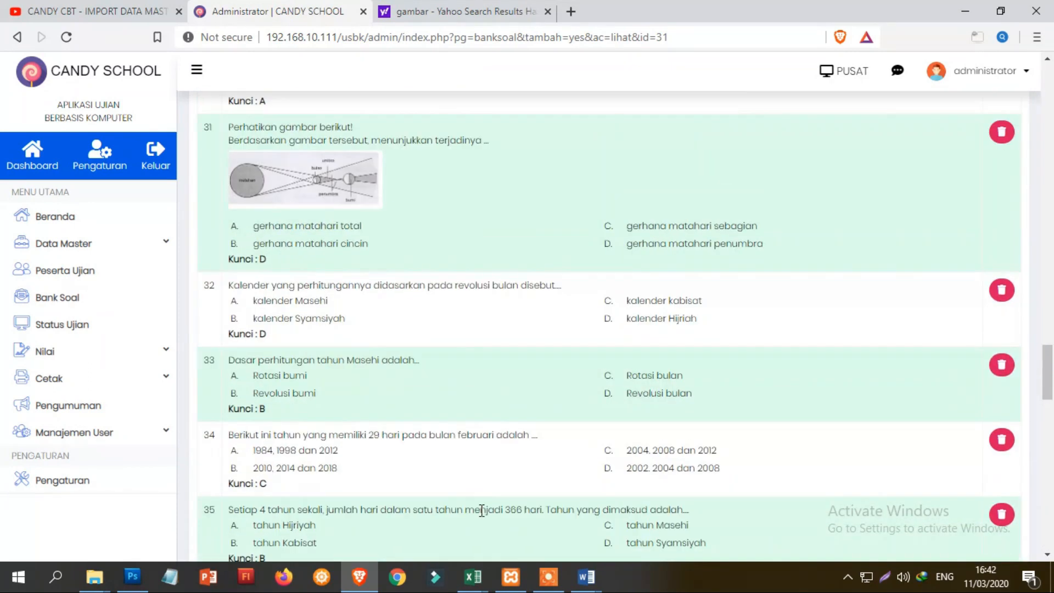
Switch to IPA PAT.docx in Word to look over its last questions, and return to the imported question list
mouse_move(589, 586)
left_click(642, 531)
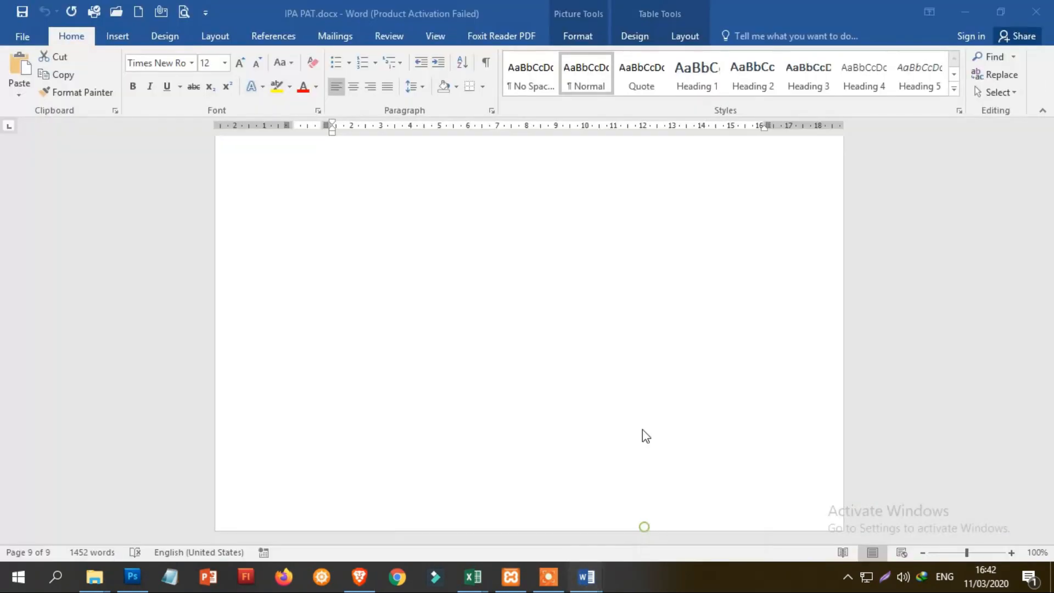
scroll(642, 434, "up", 10)
scroll(621, 359, "up", 10)
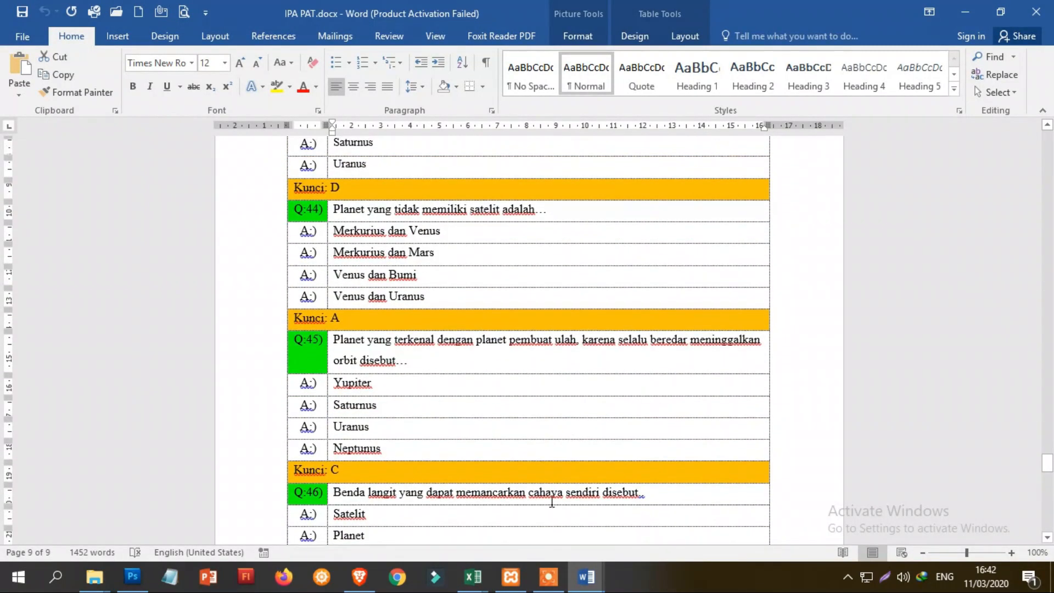
left_click(958, 14)
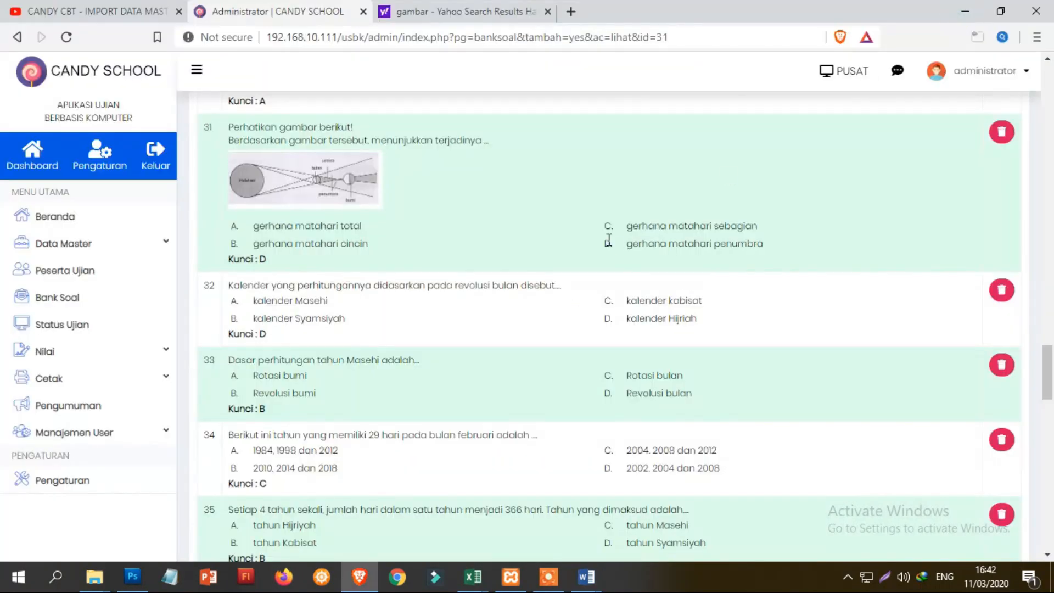
Check the first imported questions at the start of the BINDO list against the Word format
scroll(427, 324, "up", 15)
scroll(427, 322, "up", 20)
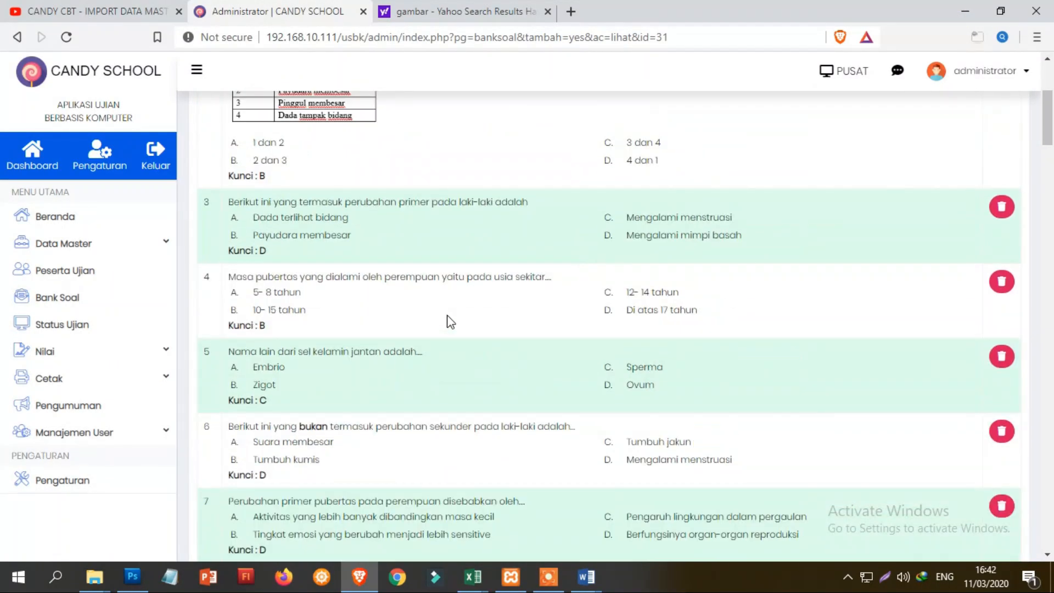
scroll(450, 316, "down", 1)
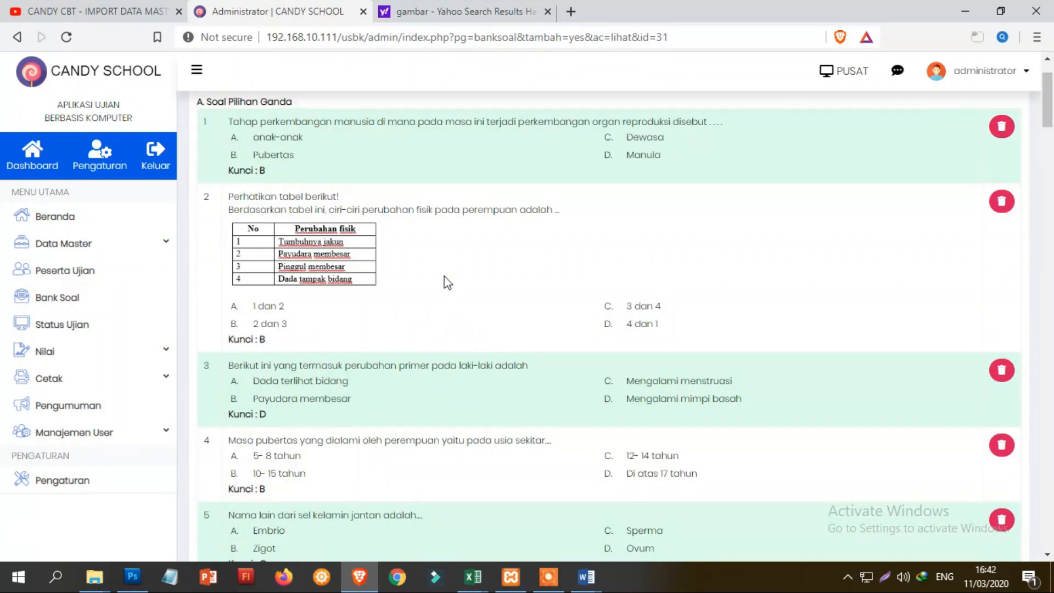
scroll(852, 207, "up", 2)
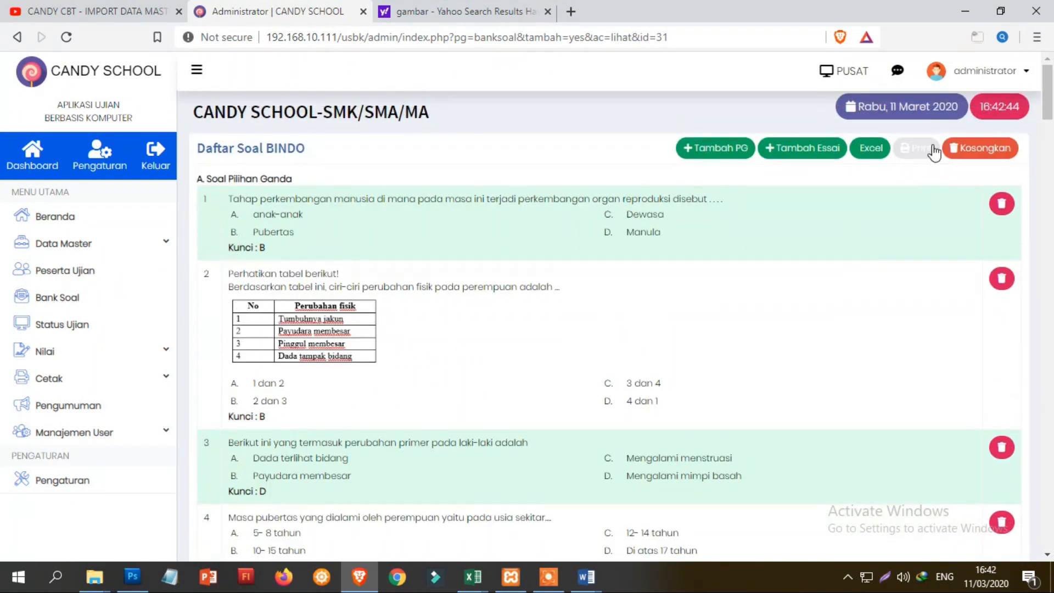
Open the print preview of the BINDO question list and look through its pages to the last one
left_click(926, 149)
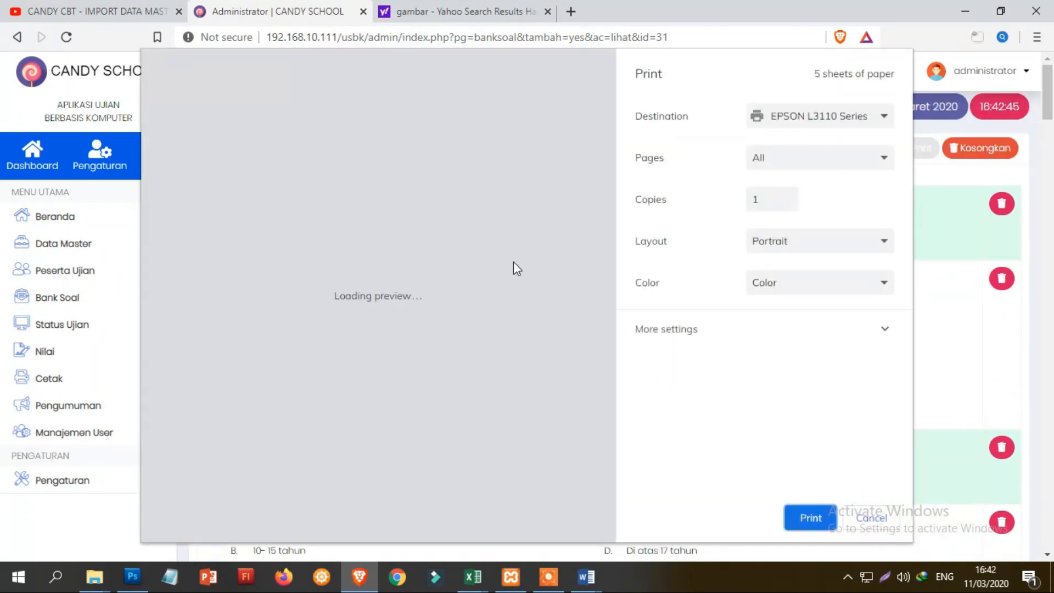
scroll(472, 274, "down", 10)
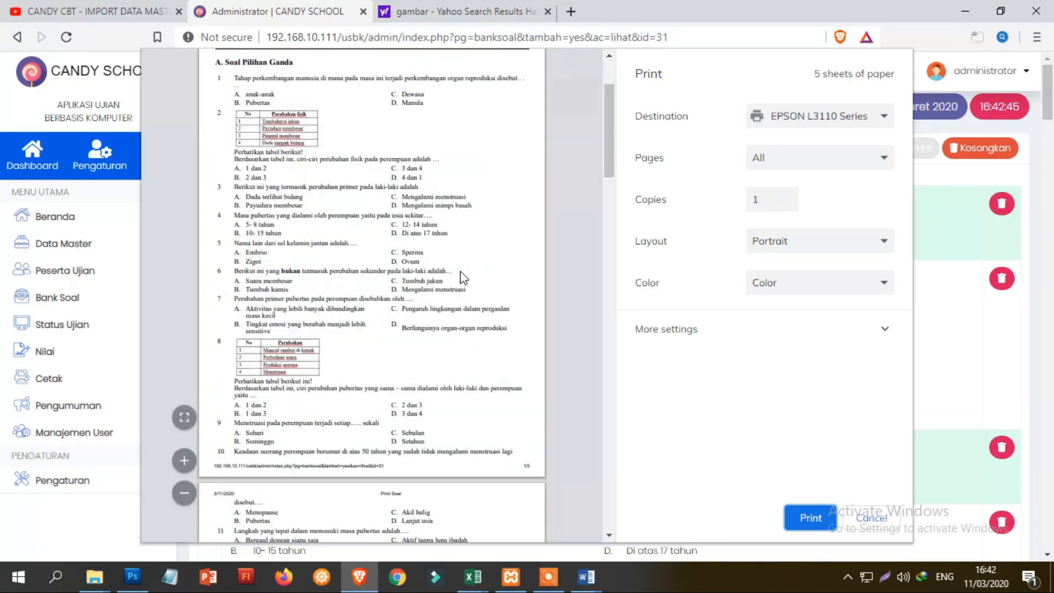
scroll(465, 276, "down", 10)
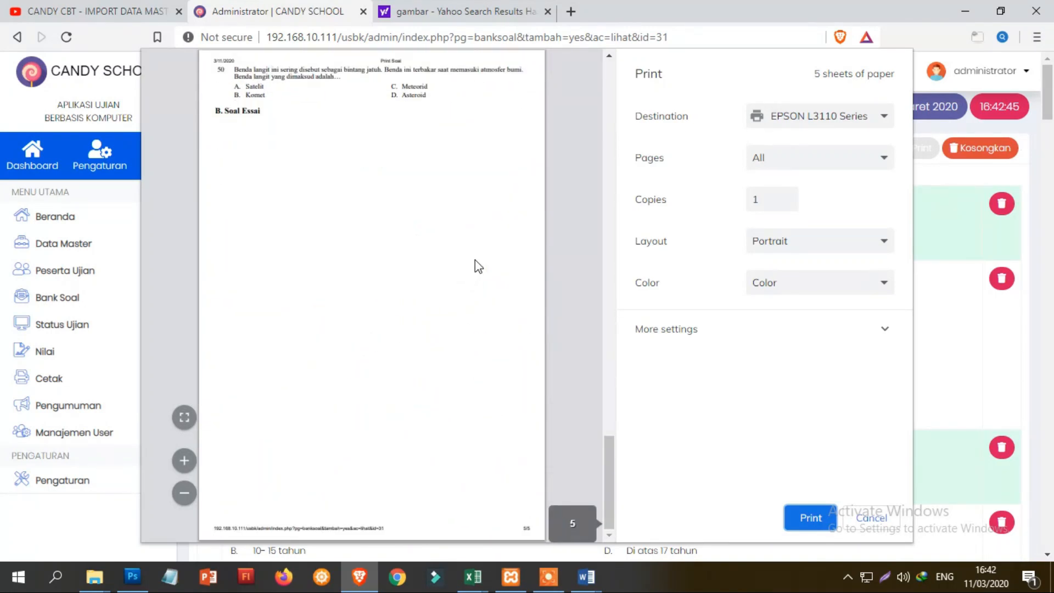
Go back to the first page of the BINDO print preview and close it without printing
scroll(475, 259, "up", 8)
scroll(485, 253, "up", 20)
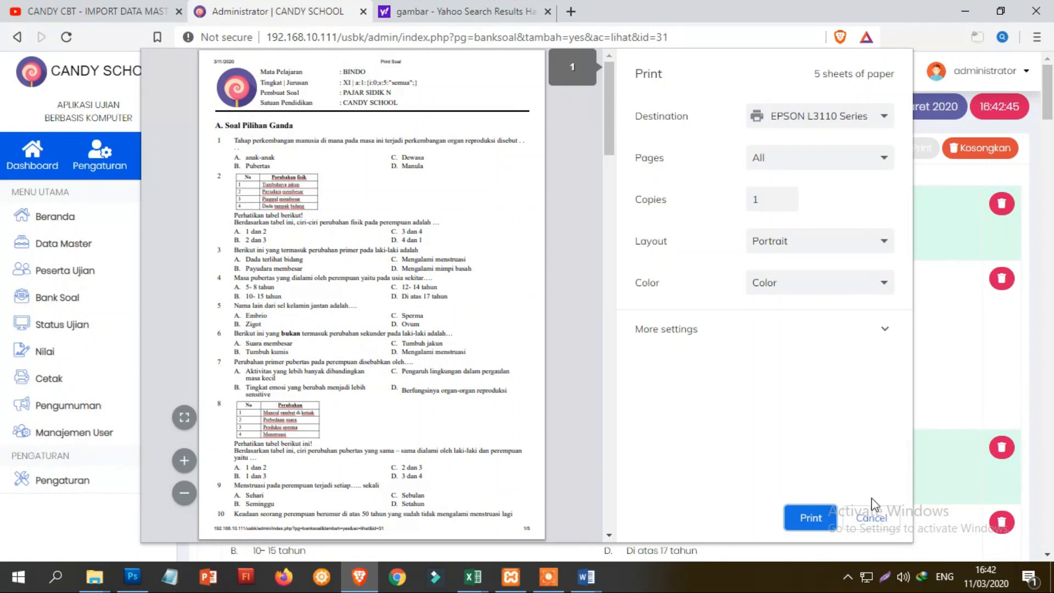
left_click(873, 517)
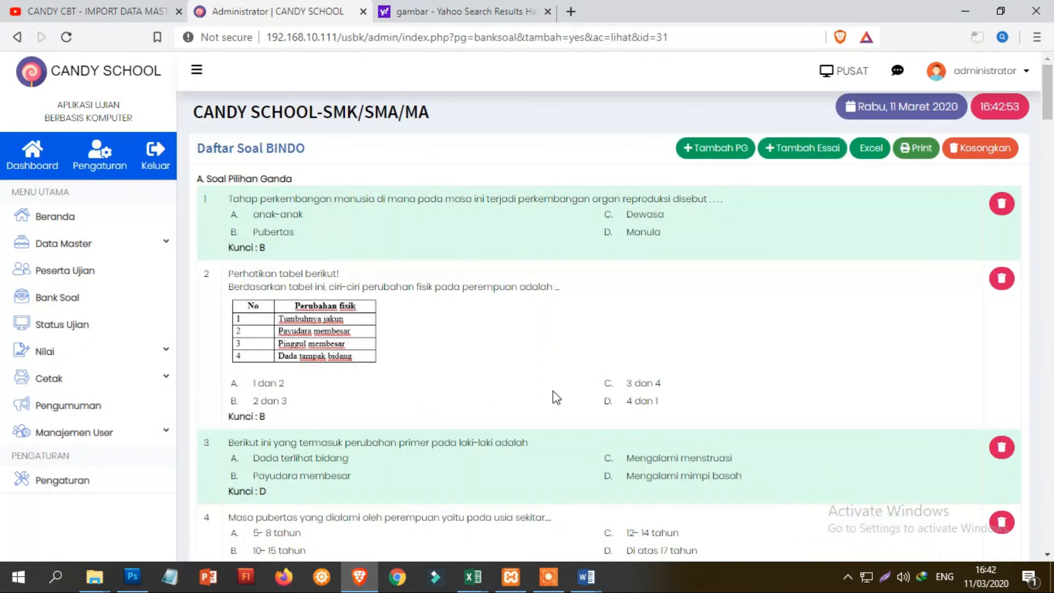
Open the Bank Soal list and look over all its question banks down to BHS_XI
left_click(88, 299)
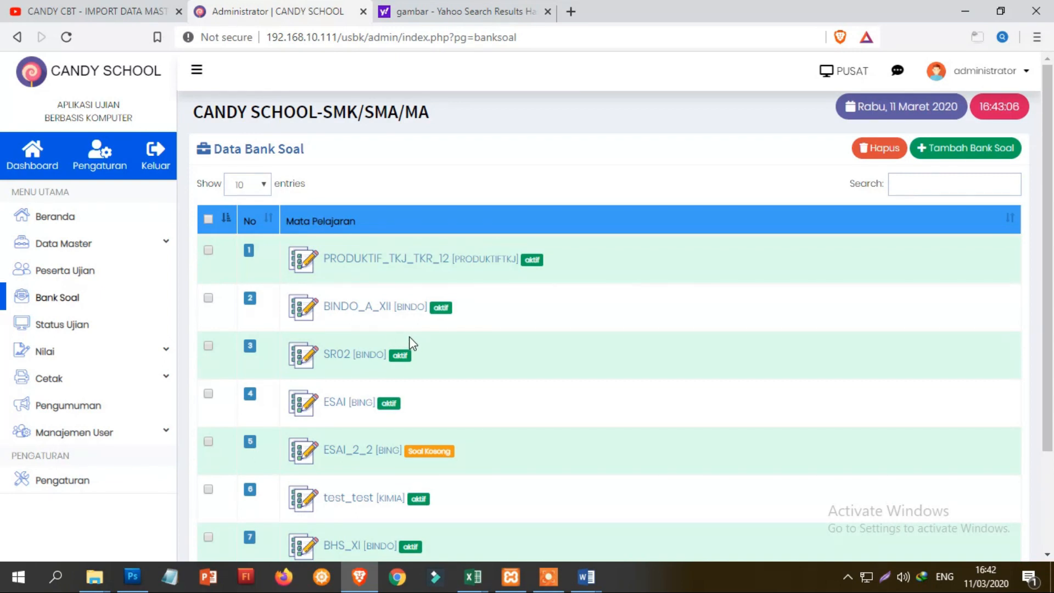
scroll(411, 343, "down", 2)
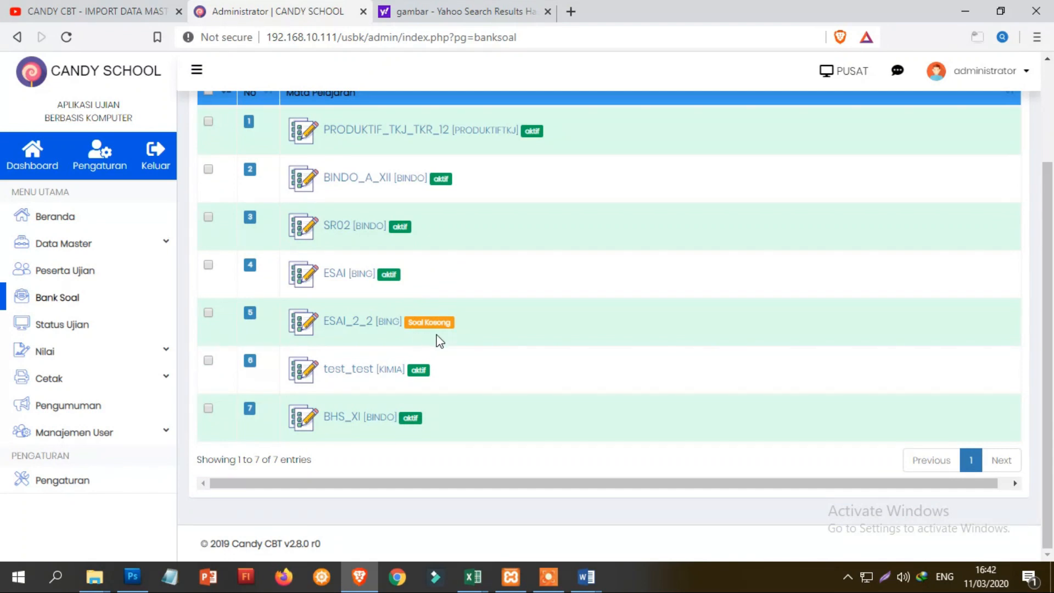
scroll(473, 335, "up", 2)
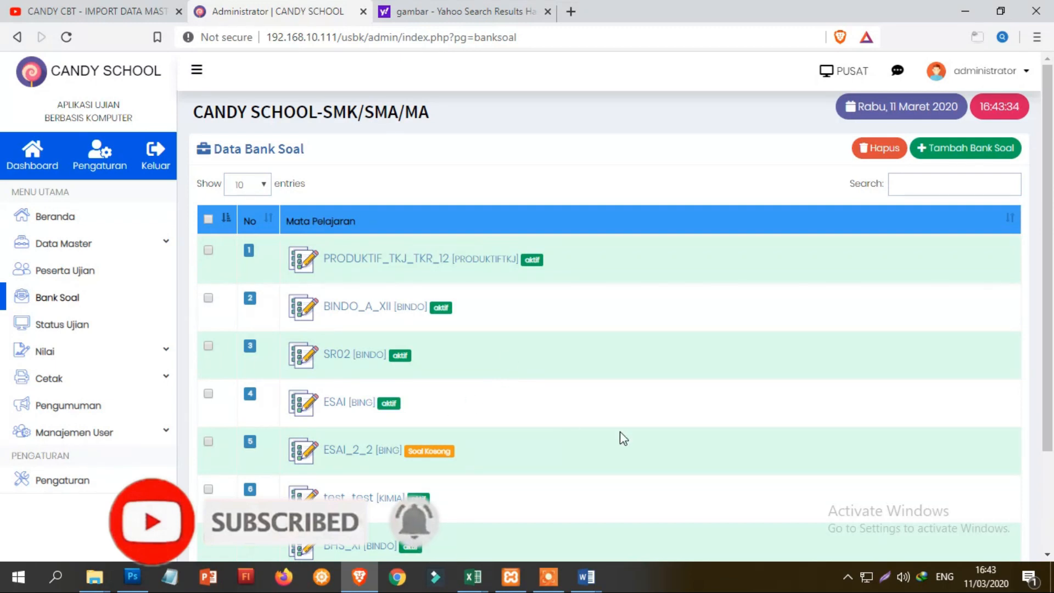
mouse_move(586, 577)
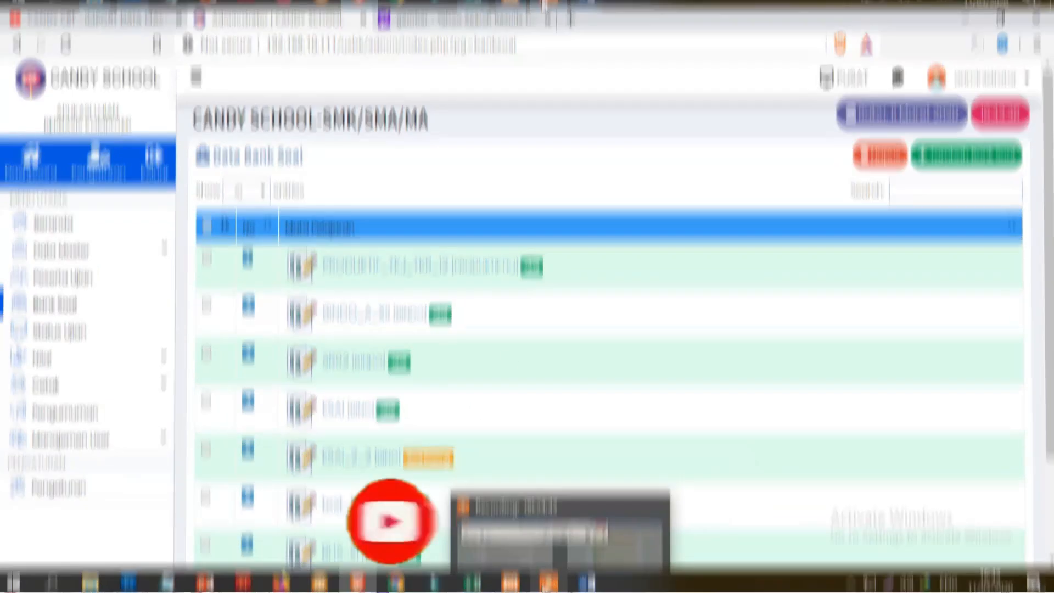